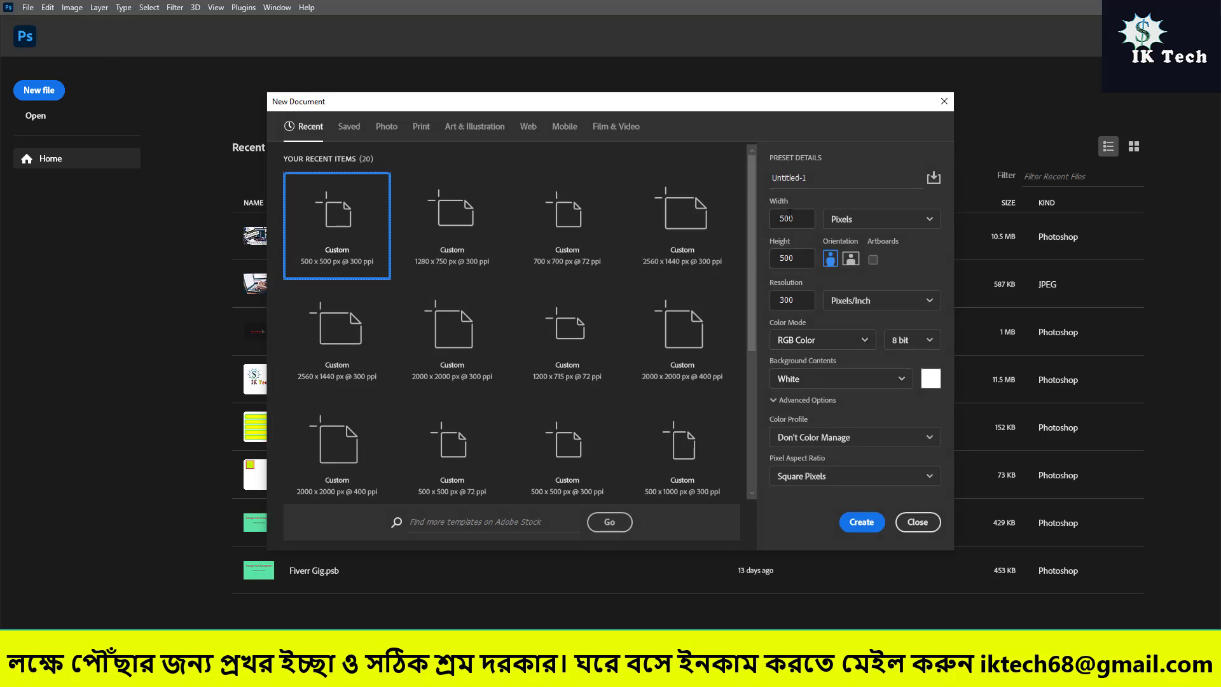
# Create a new 500 x 500 px document at 300 pixels/inch in RGB Color with a white background.
pyautogui.click(861, 522)
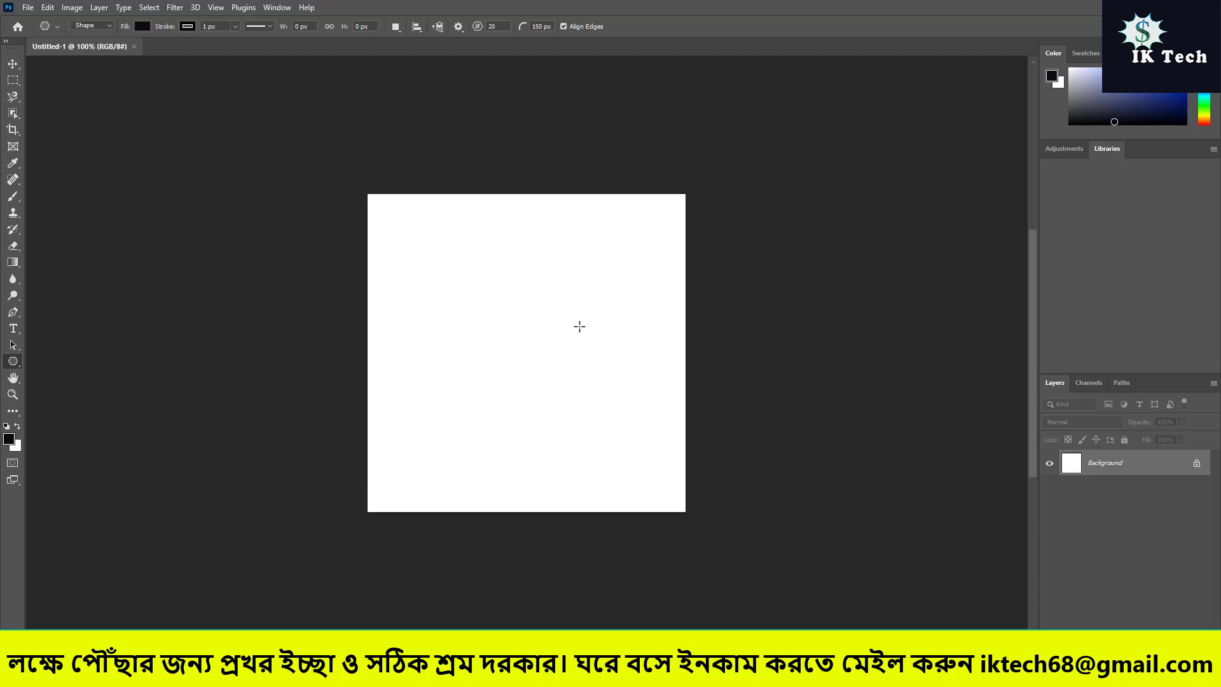
pyautogui.scroll(4, 580, 326)
pyautogui.scroll(1, 579, 327)
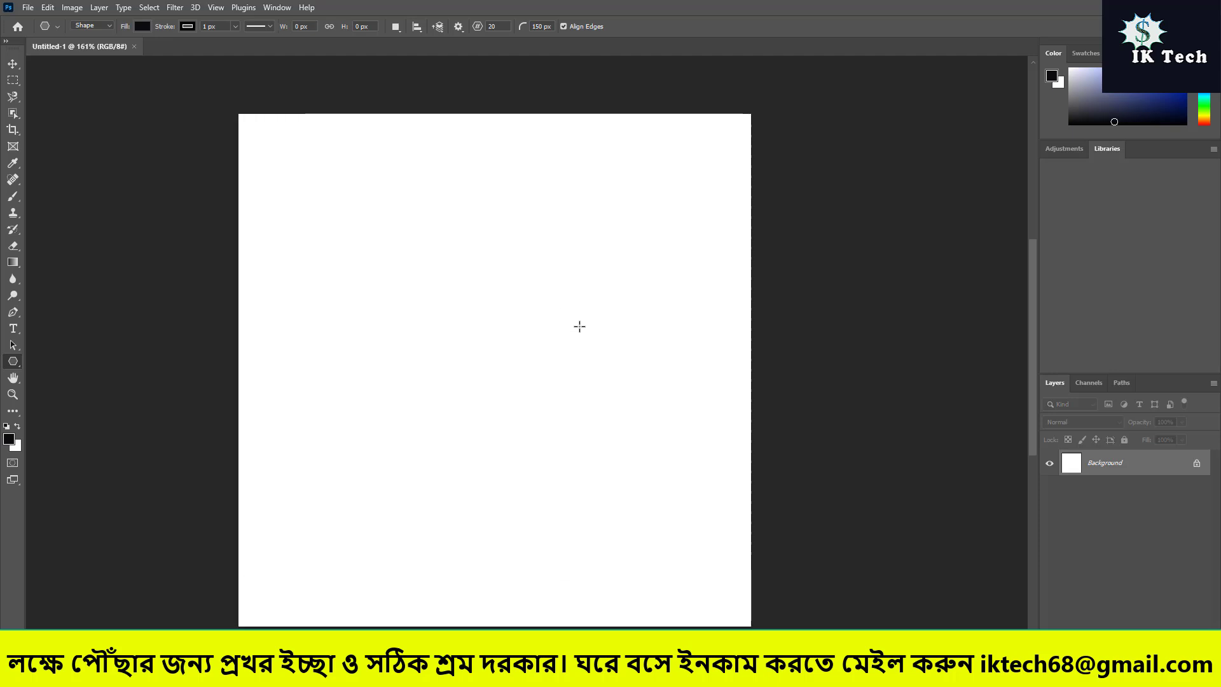
pyautogui.scroll(-1, 579, 327)
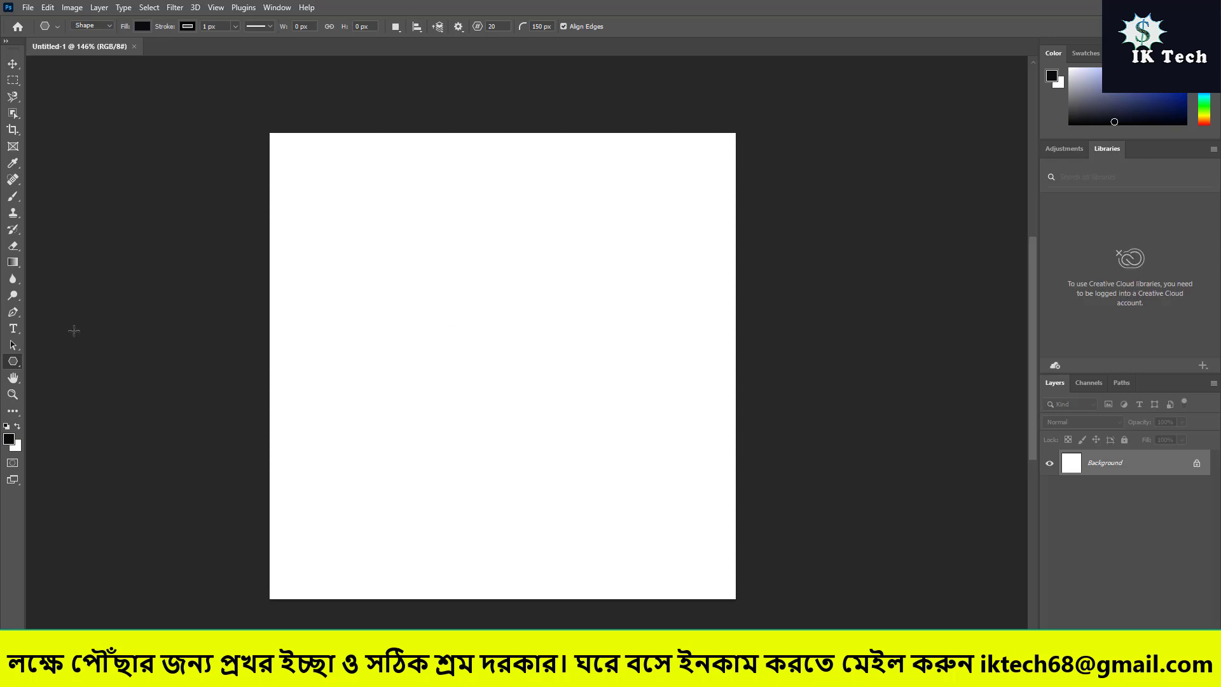
# Draw five black rectangles stepping diagonally down the canvas, about 74×73, 52×86, 50×70, 64×96 and 85×113 px.
pyautogui.rightClick(14, 362)
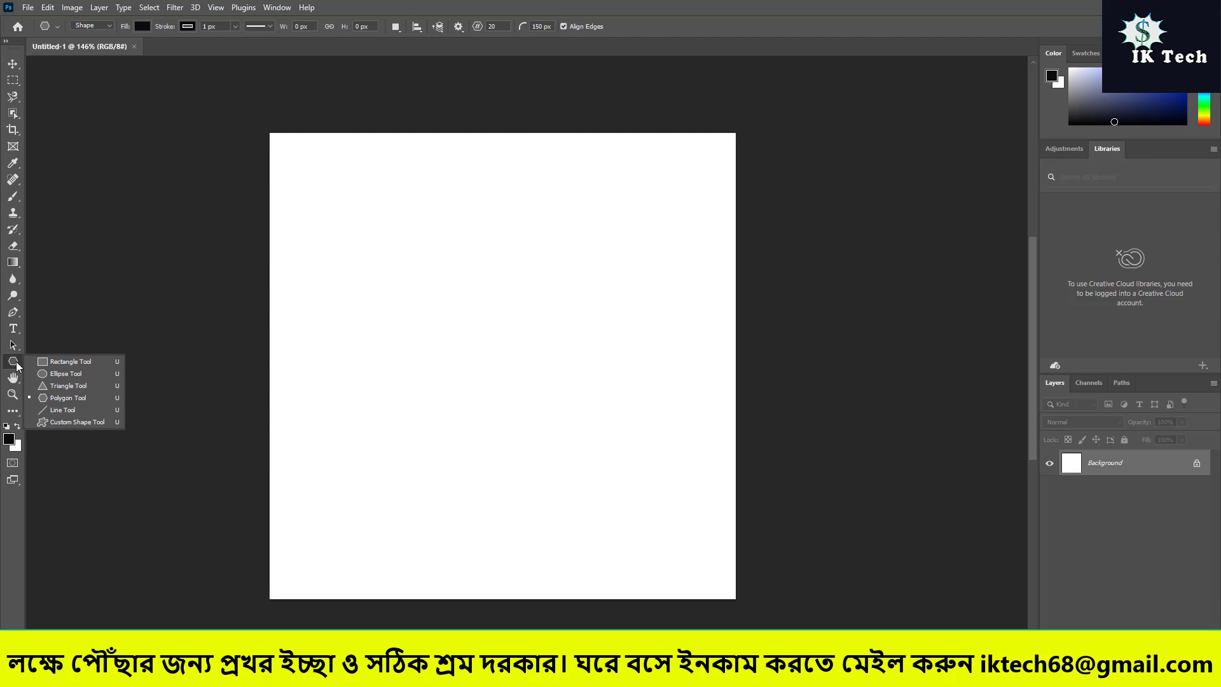
pyautogui.click(60, 360)
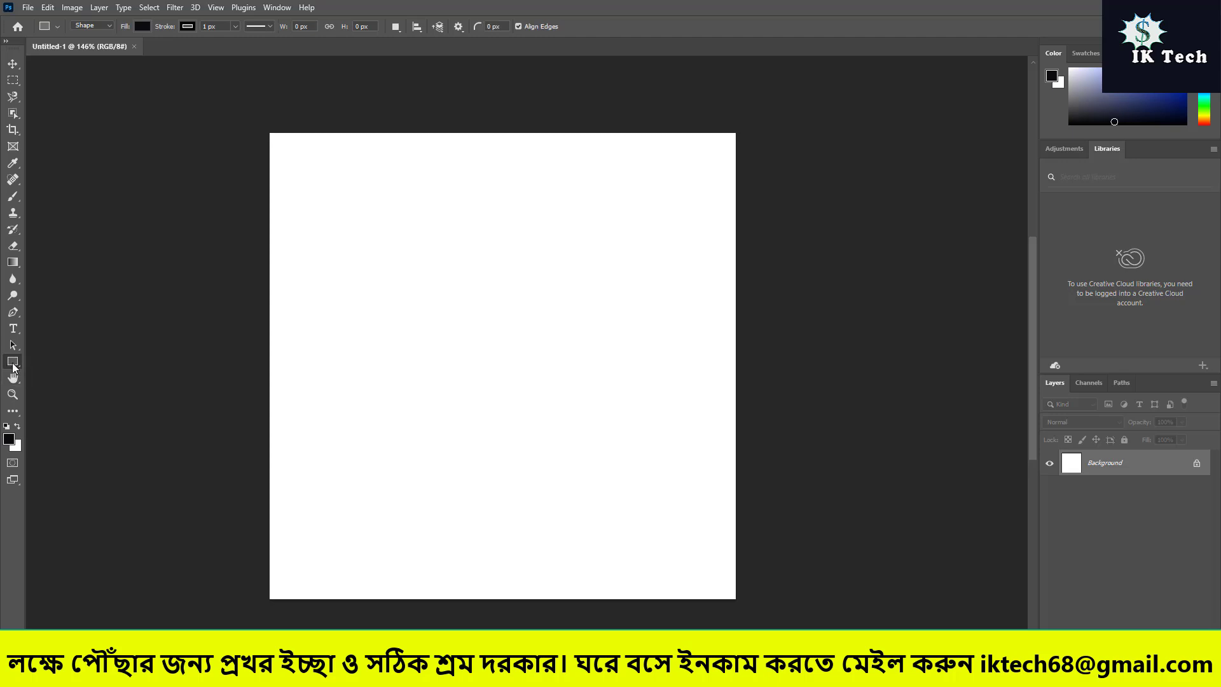
pyautogui.rightClick(13, 362)
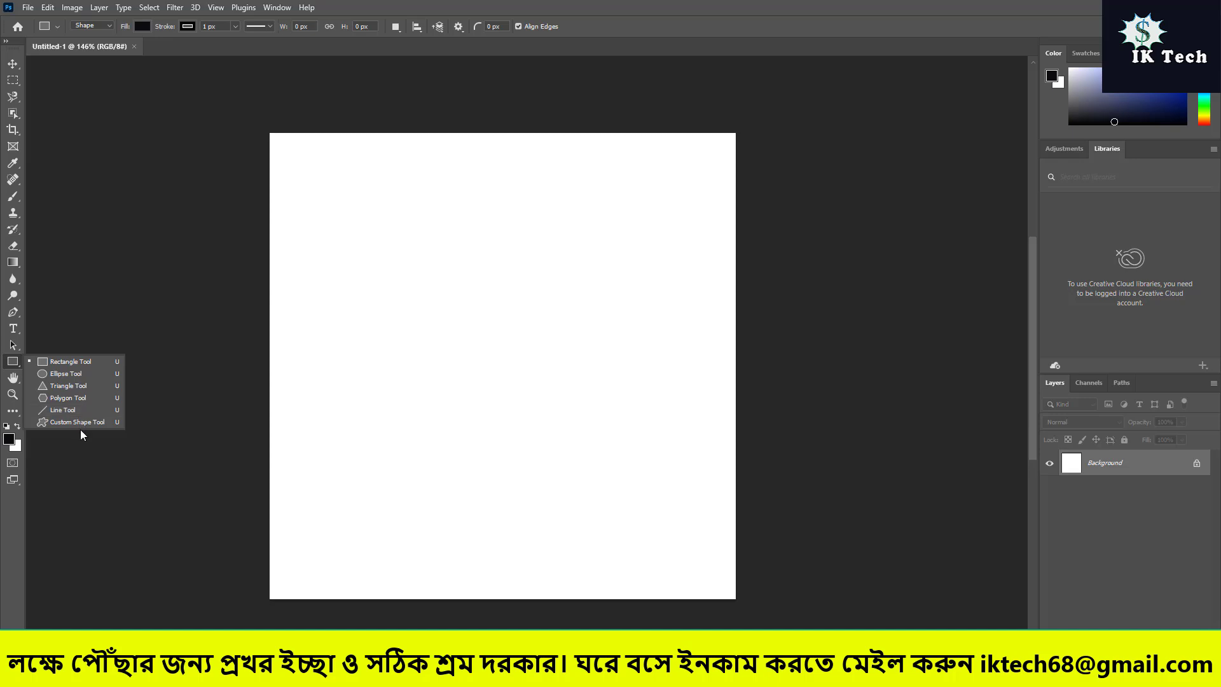
pyautogui.click(14, 362)
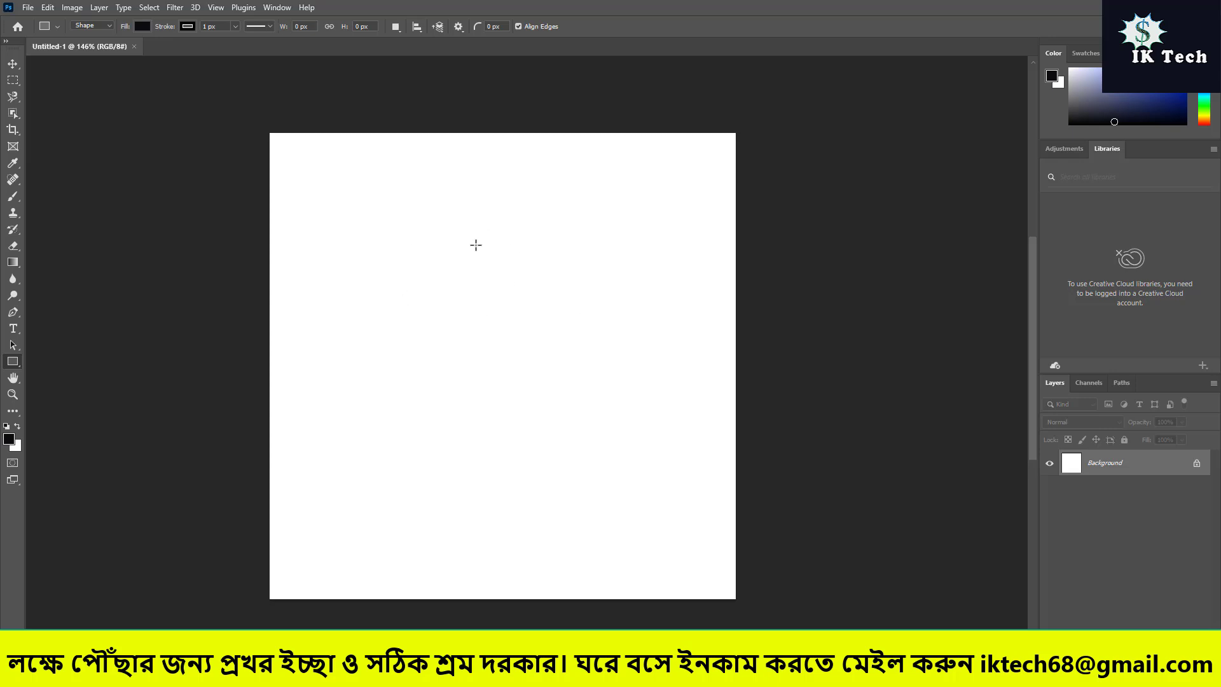
pyautogui.click(9, 66)
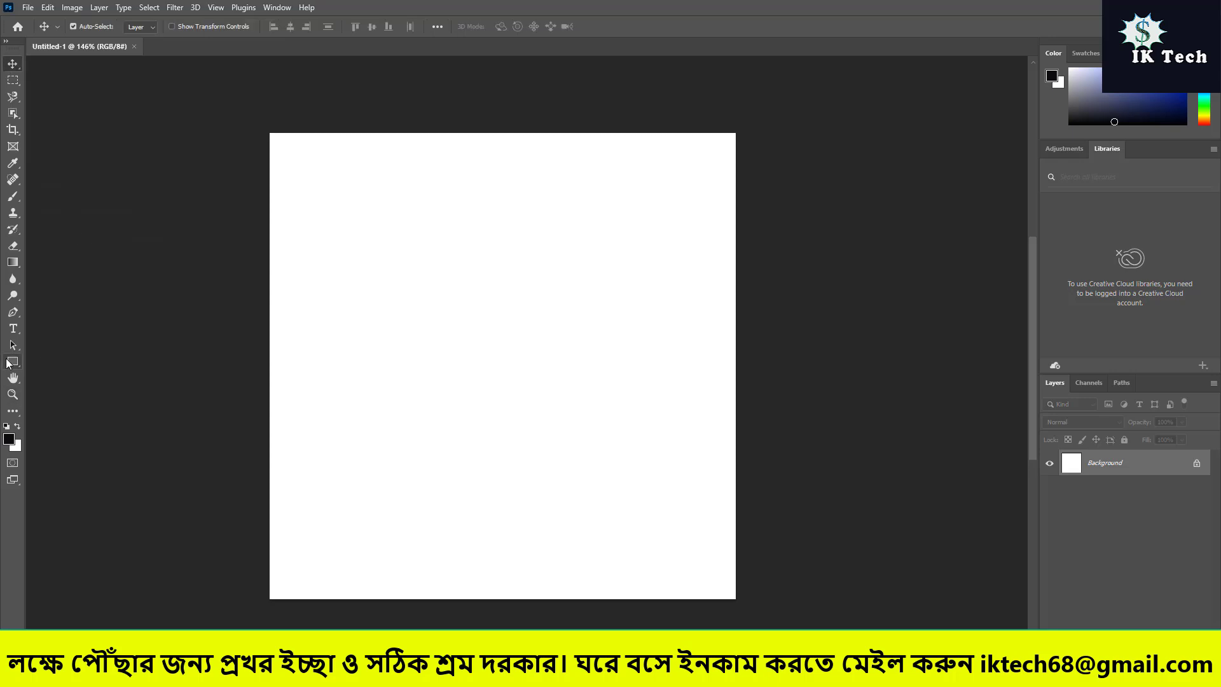
pyautogui.press('u')
pyautogui.moveTo(298, 176)
pyautogui.mouseDown()
pyautogui.moveTo(392, 252)
pyautogui.moveTo(439, 333)
pyautogui.moveTo(509, 386)
pyautogui.mouseUp()
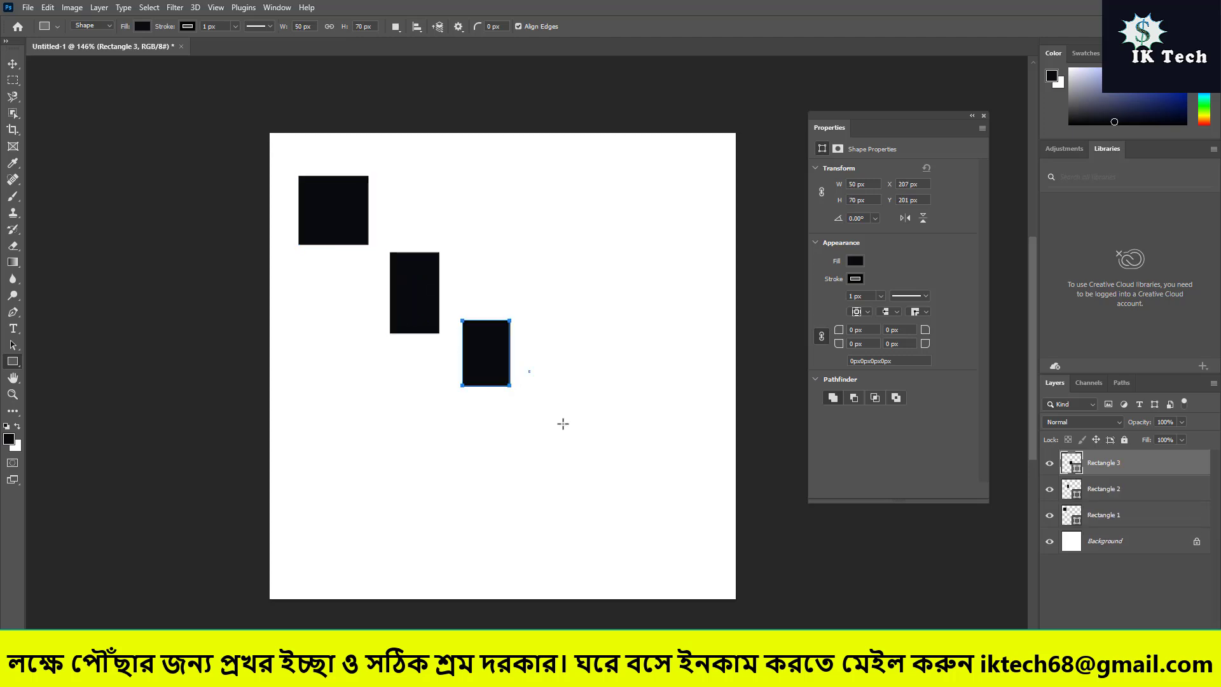
pyautogui.moveTo(563, 424)
pyautogui.mouseDown()
pyautogui.moveTo(589, 461)
pyautogui.moveTo(700, 547)
pyautogui.mouseUp()
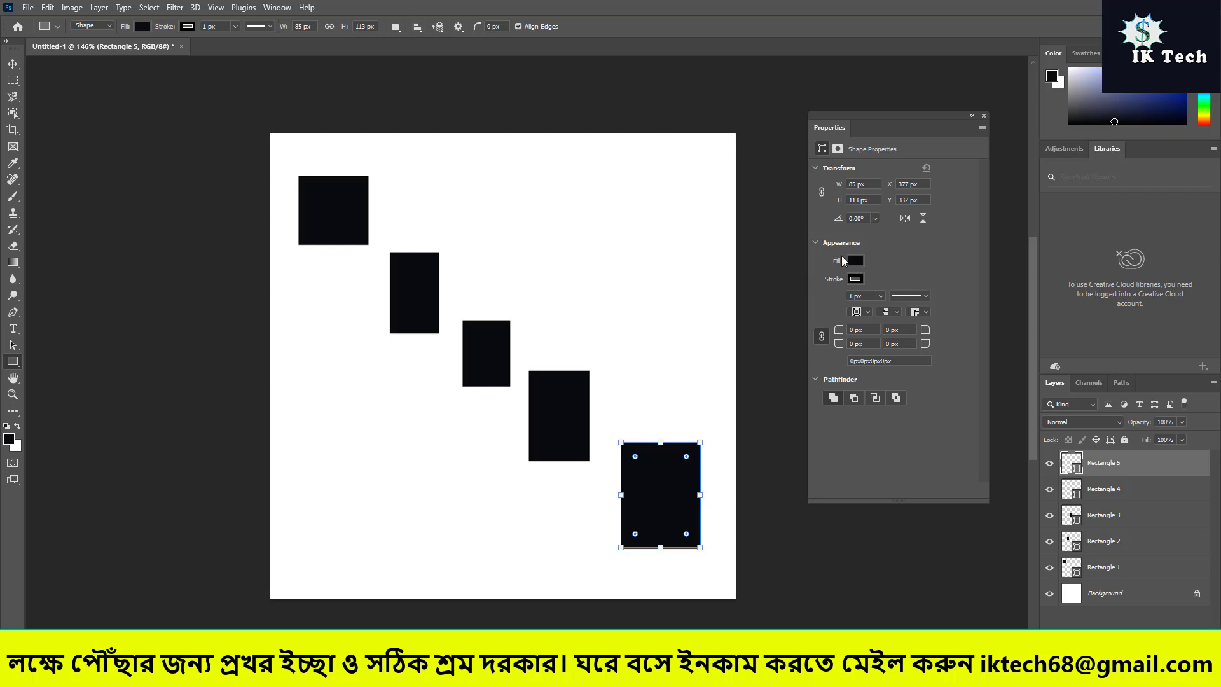
# Fill the lowest rectangle, Rectangle 5, with bright green and its neighbour, Rectangle 4, with cyan.
pyautogui.click(858, 261)
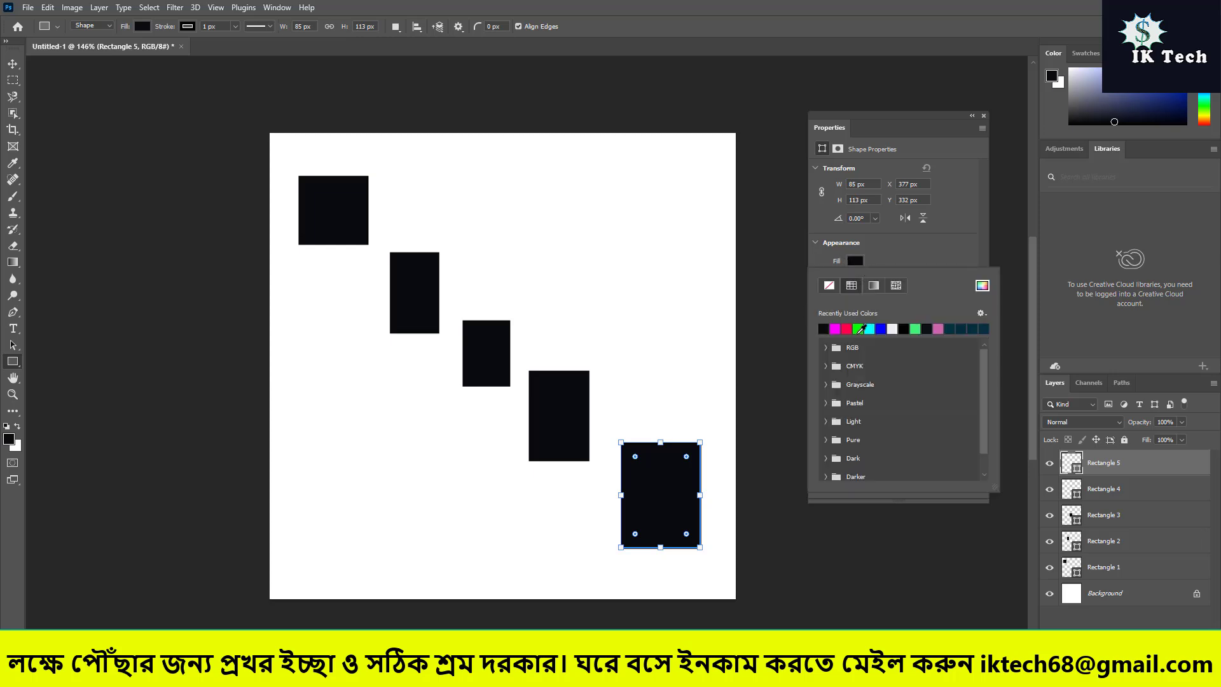
pyautogui.click(859, 328)
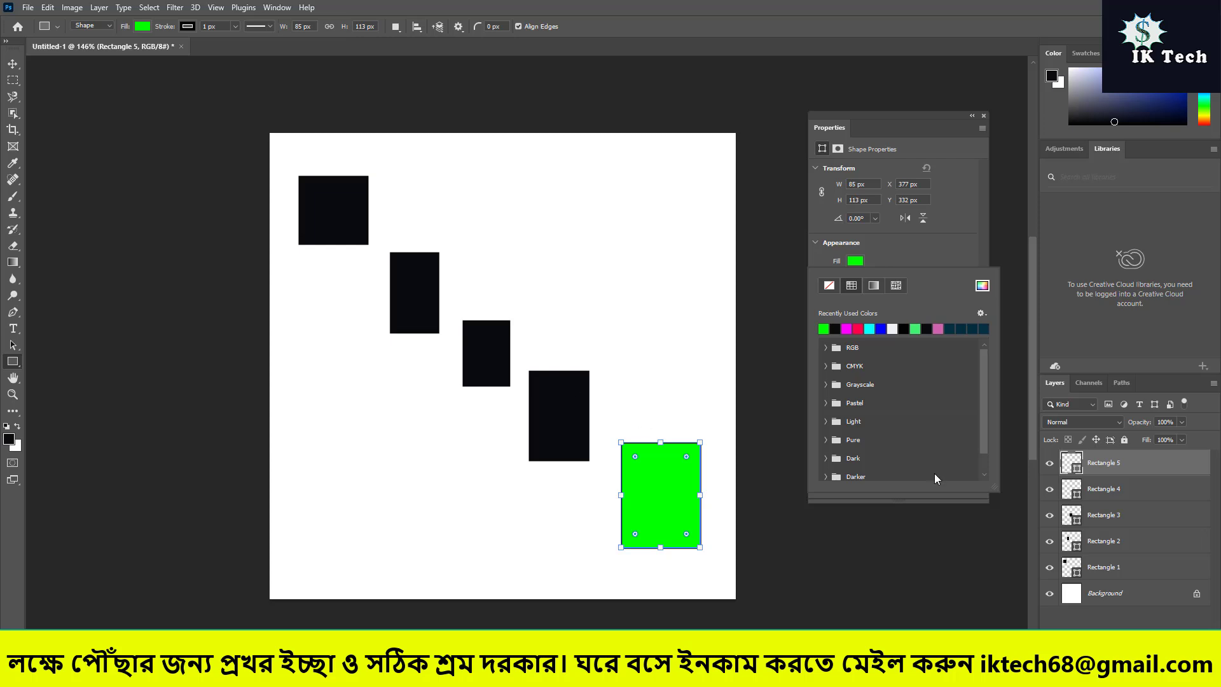
pyautogui.click(1114, 490)
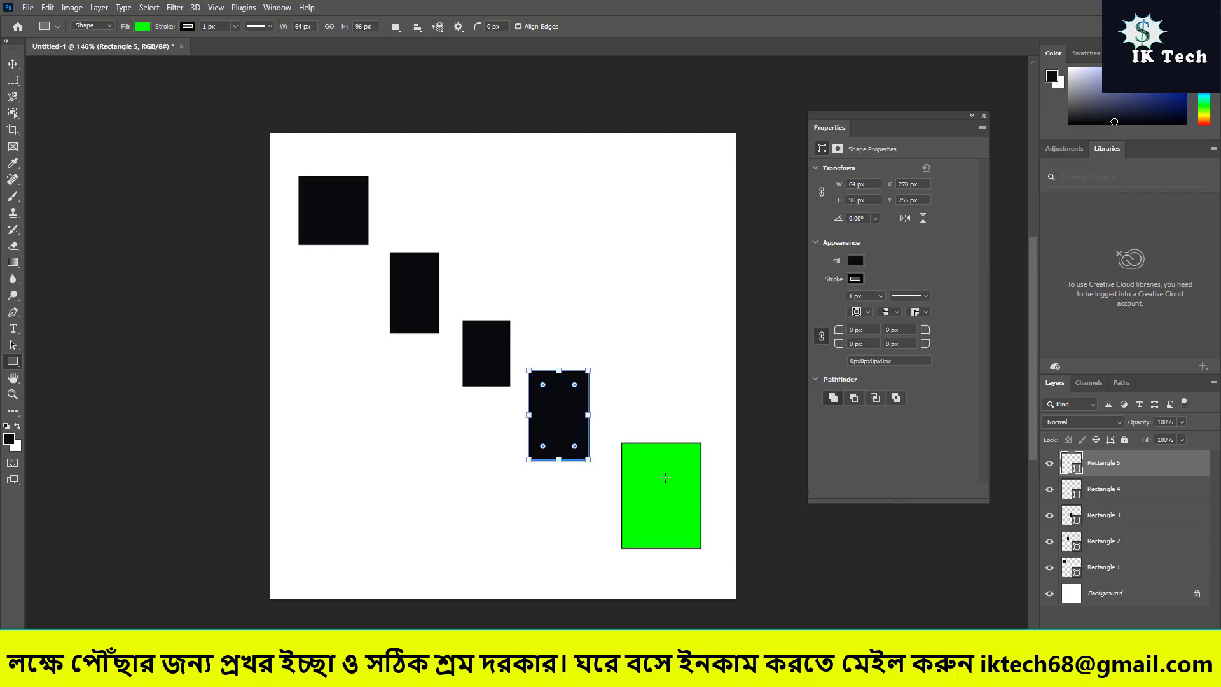
pyautogui.click(854, 262)
pyautogui.click(877, 328)
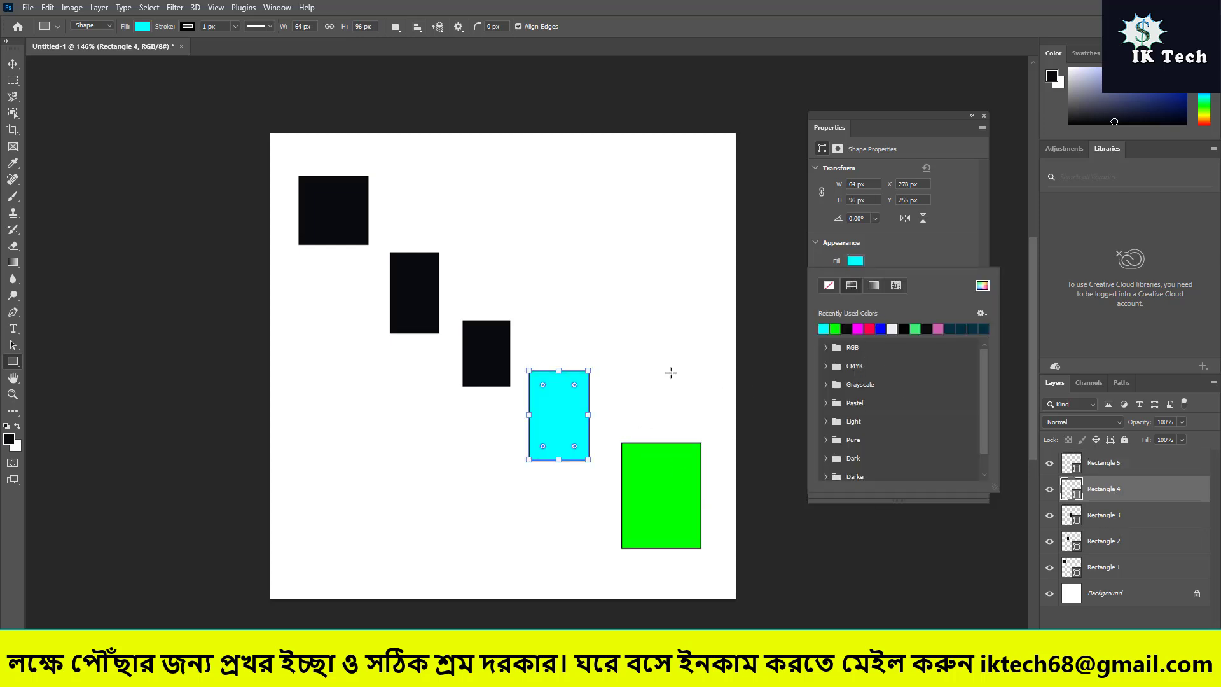
pyautogui.click(481, 339)
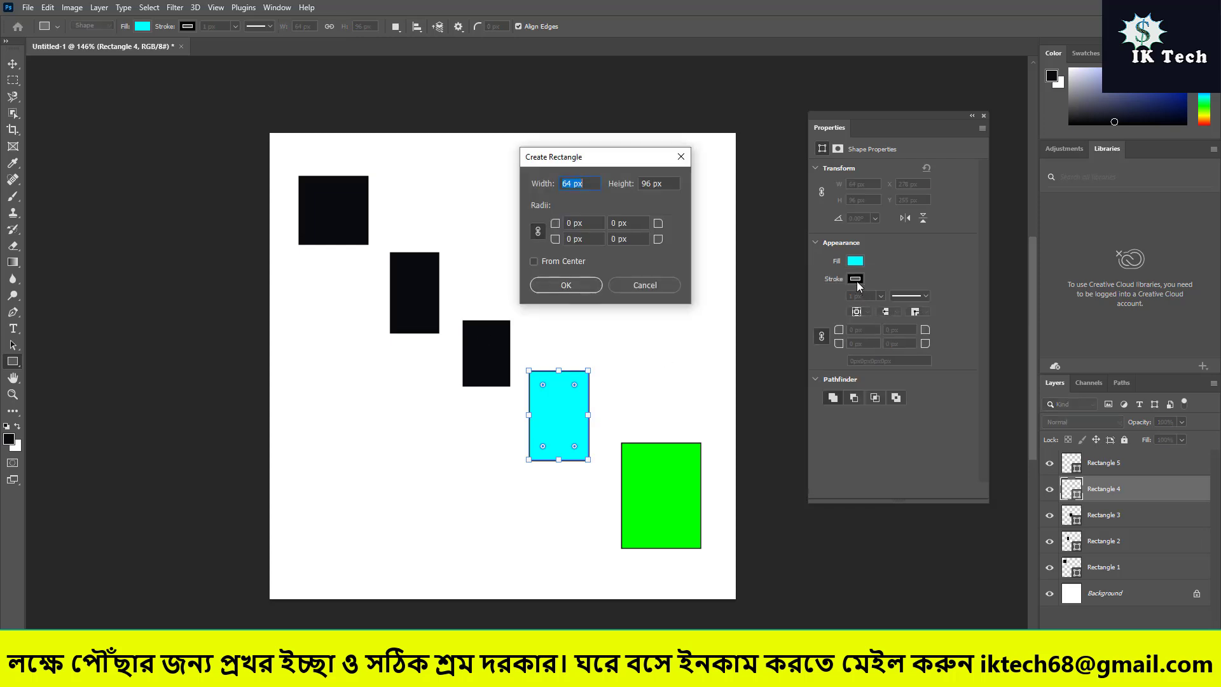
pyautogui.click(680, 156)
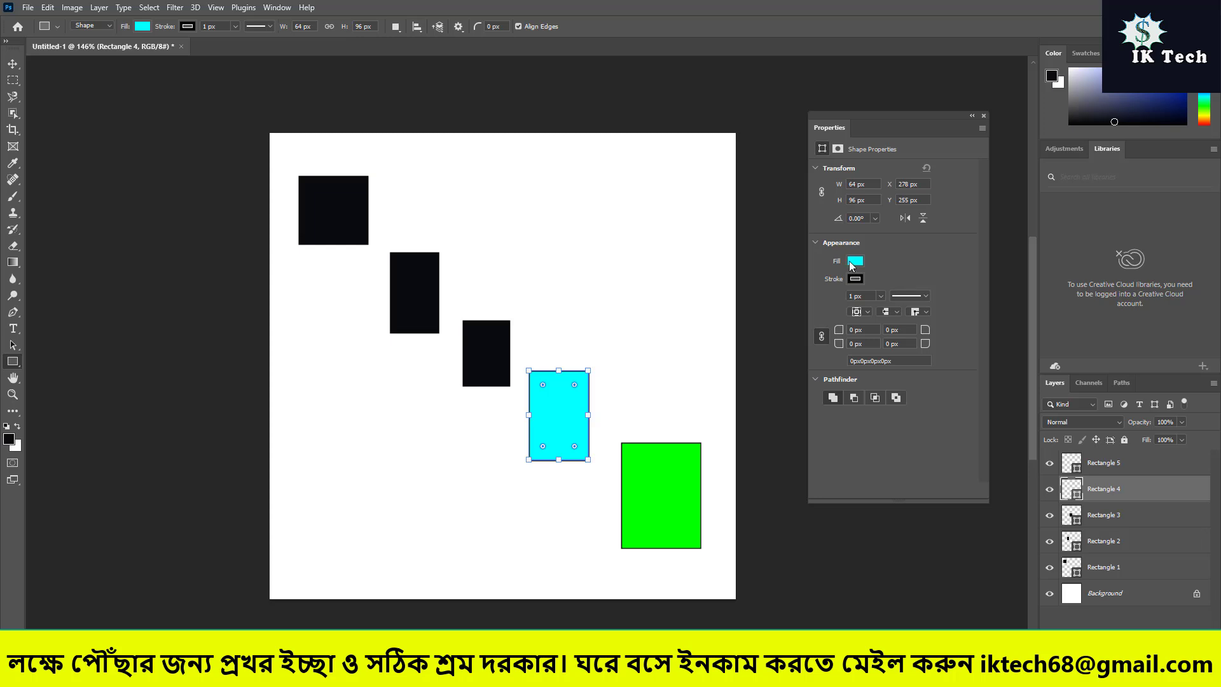
# Fill Rectangle 2 with blue from the recently used colors.
pyautogui.click(1109, 541)
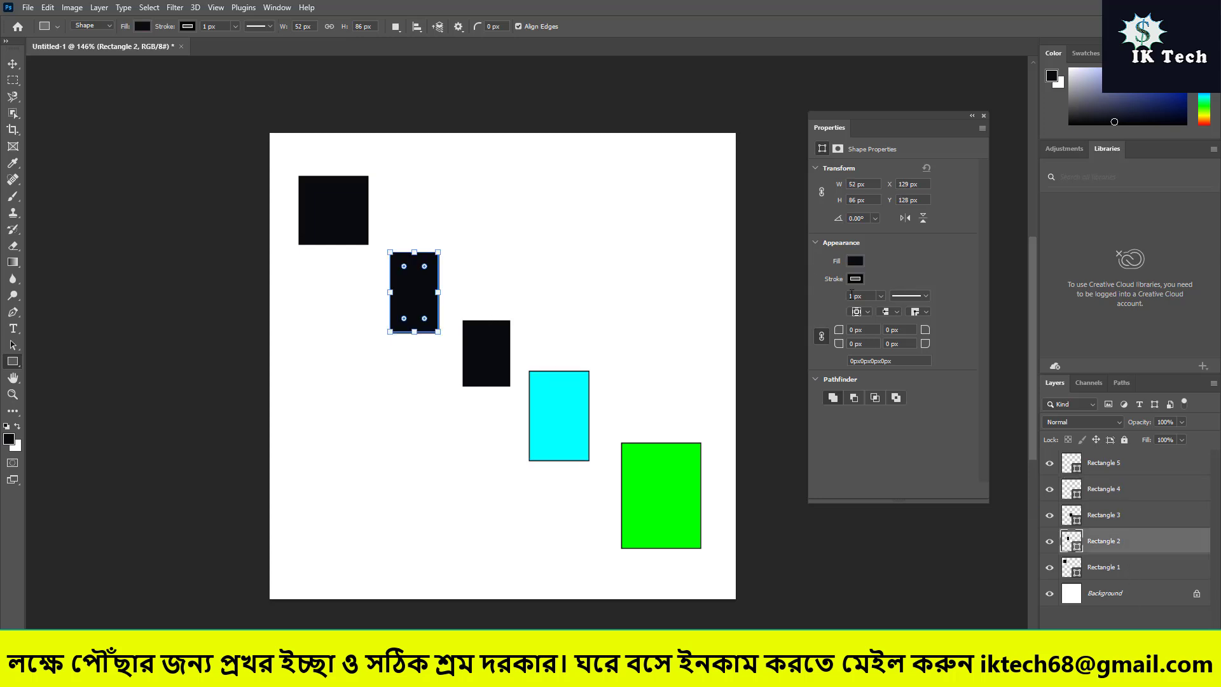
pyautogui.click(855, 263)
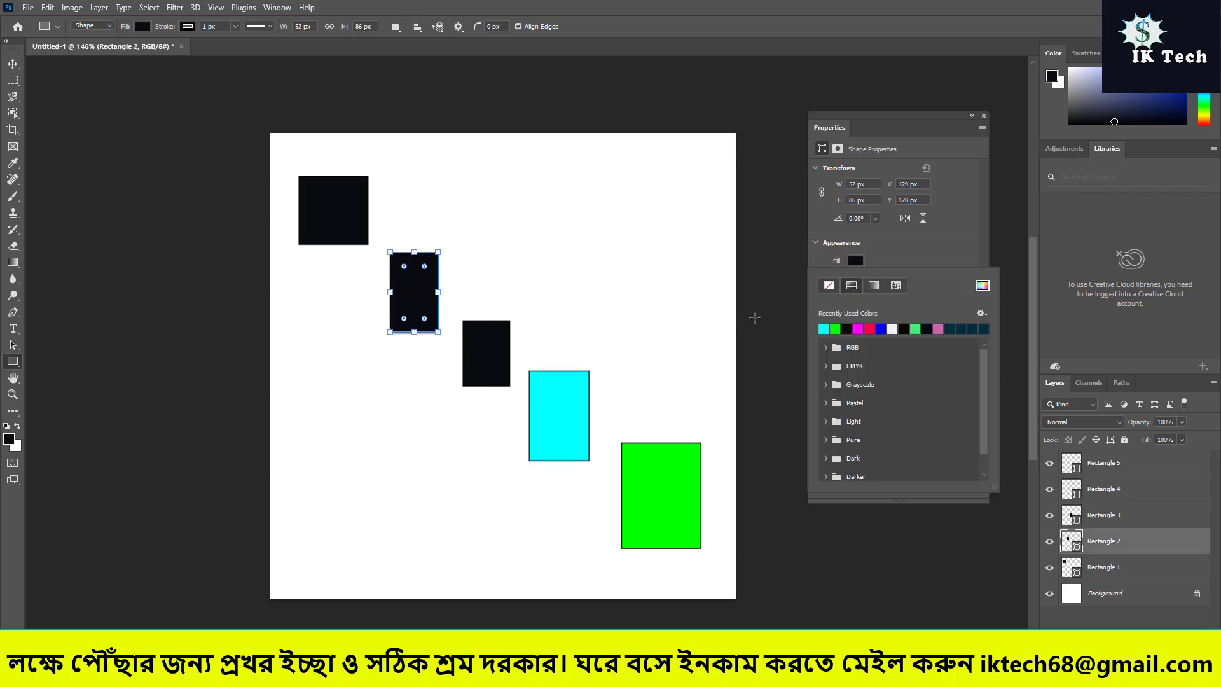
pyautogui.click(858, 261)
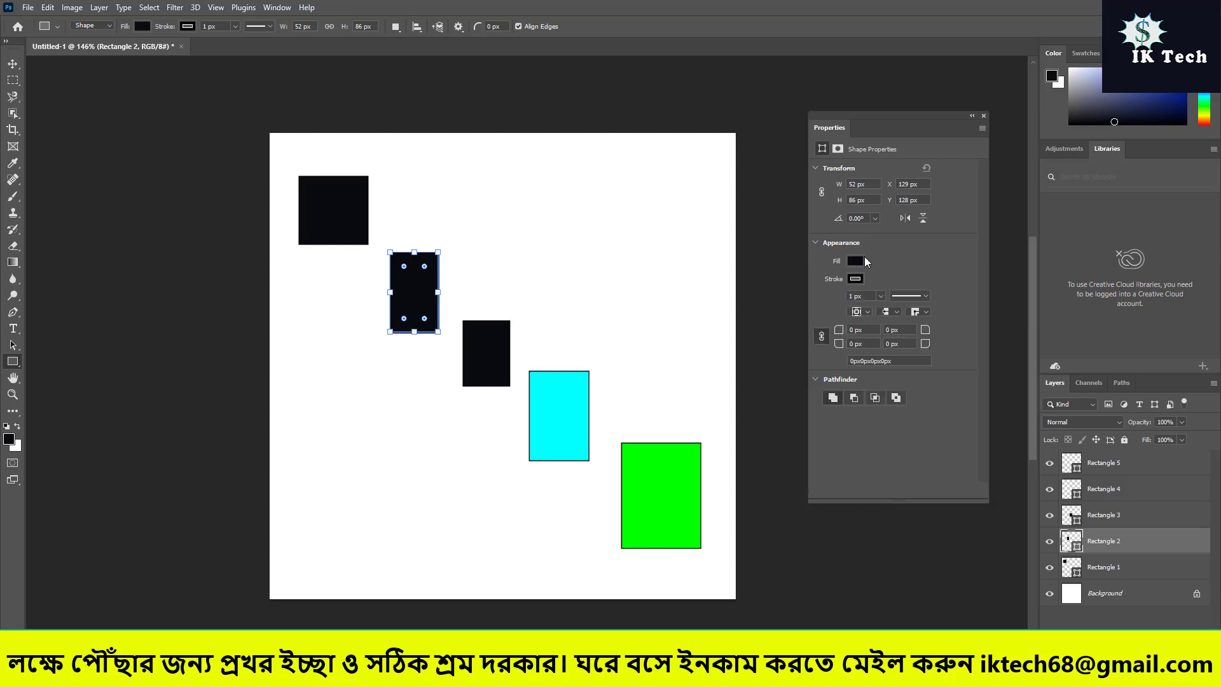
pyautogui.click(859, 261)
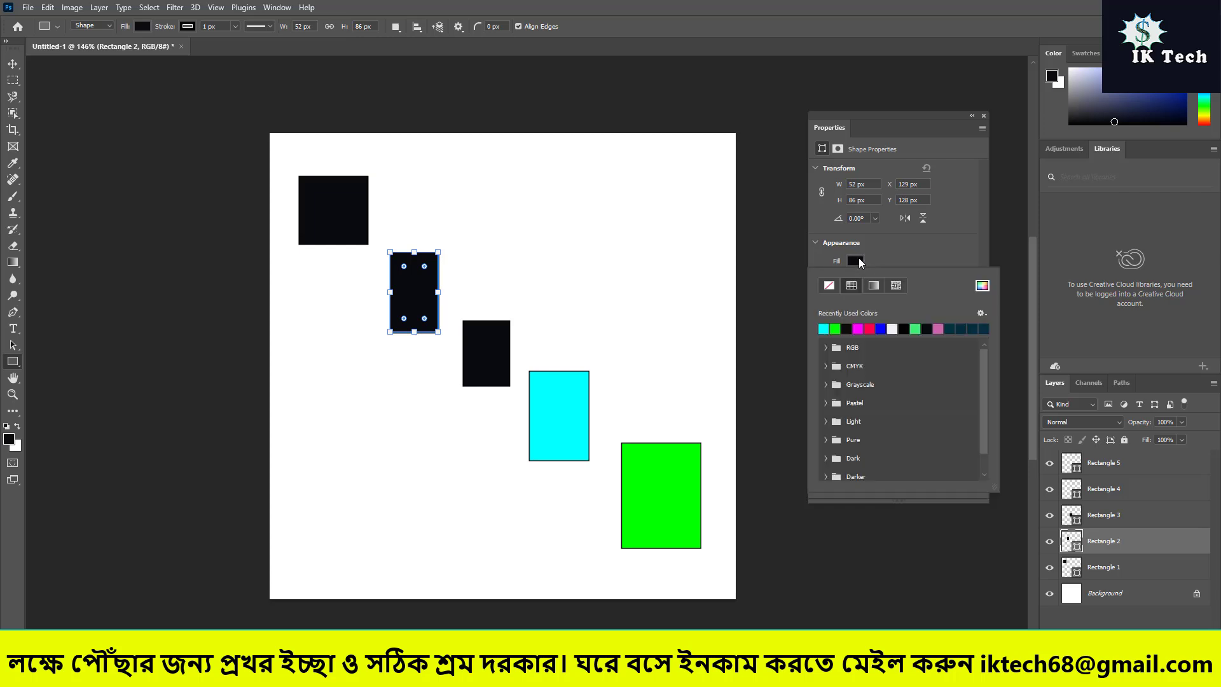
pyautogui.click(883, 328)
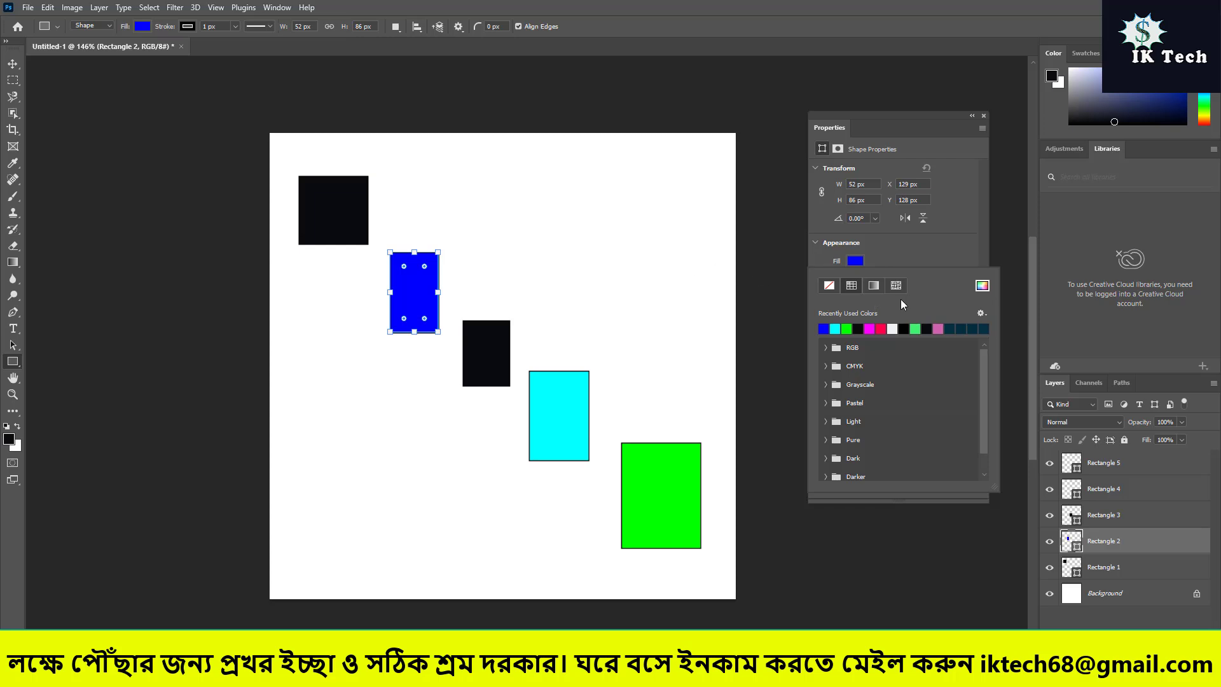
# Fill Rectangle 1 with dark teal from the recently used colors.
pyautogui.click(1119, 566)
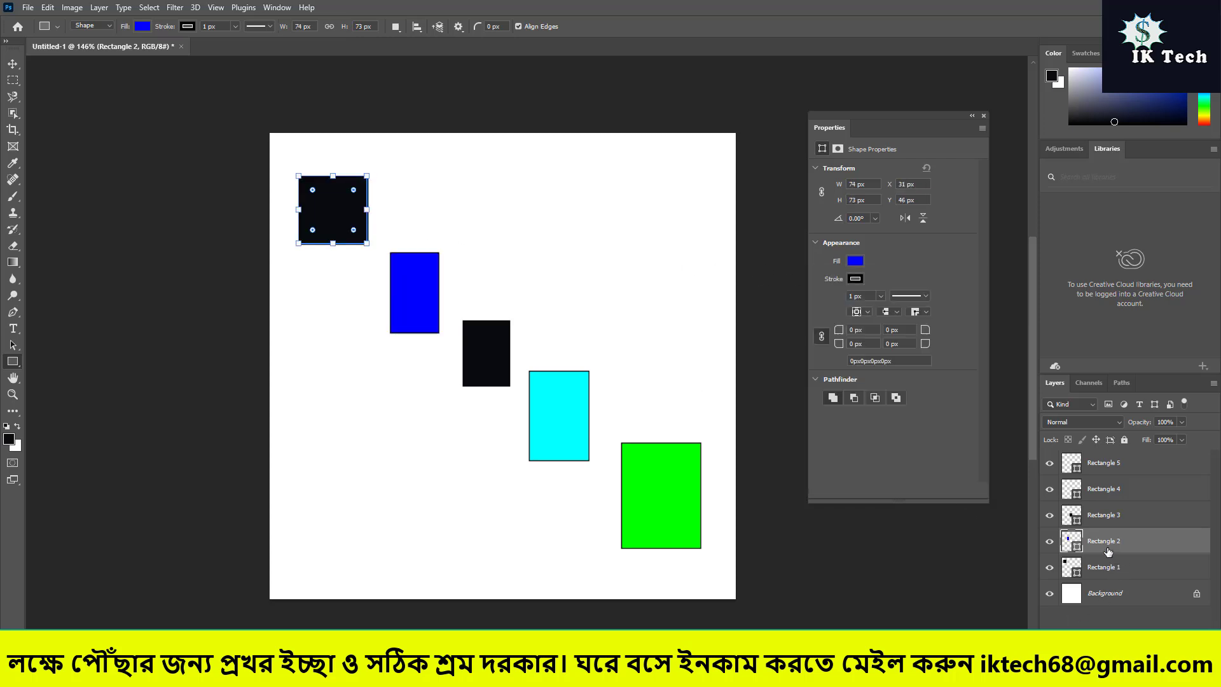
pyautogui.click(854, 261)
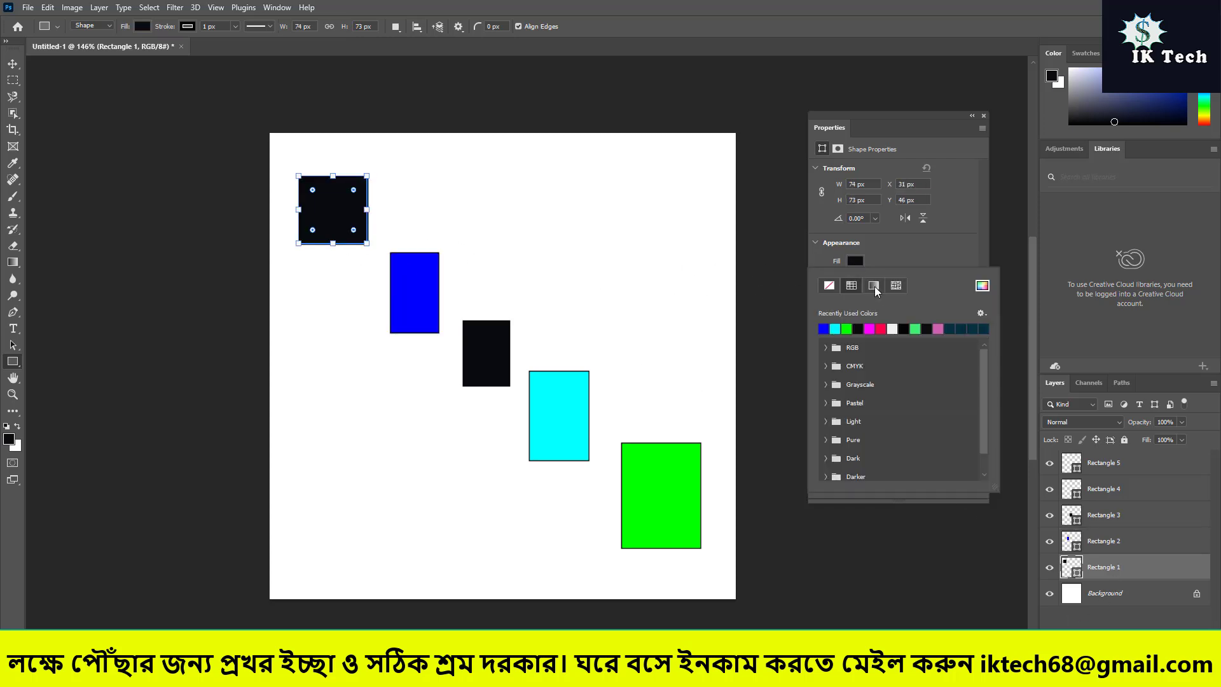
pyautogui.click(947, 328)
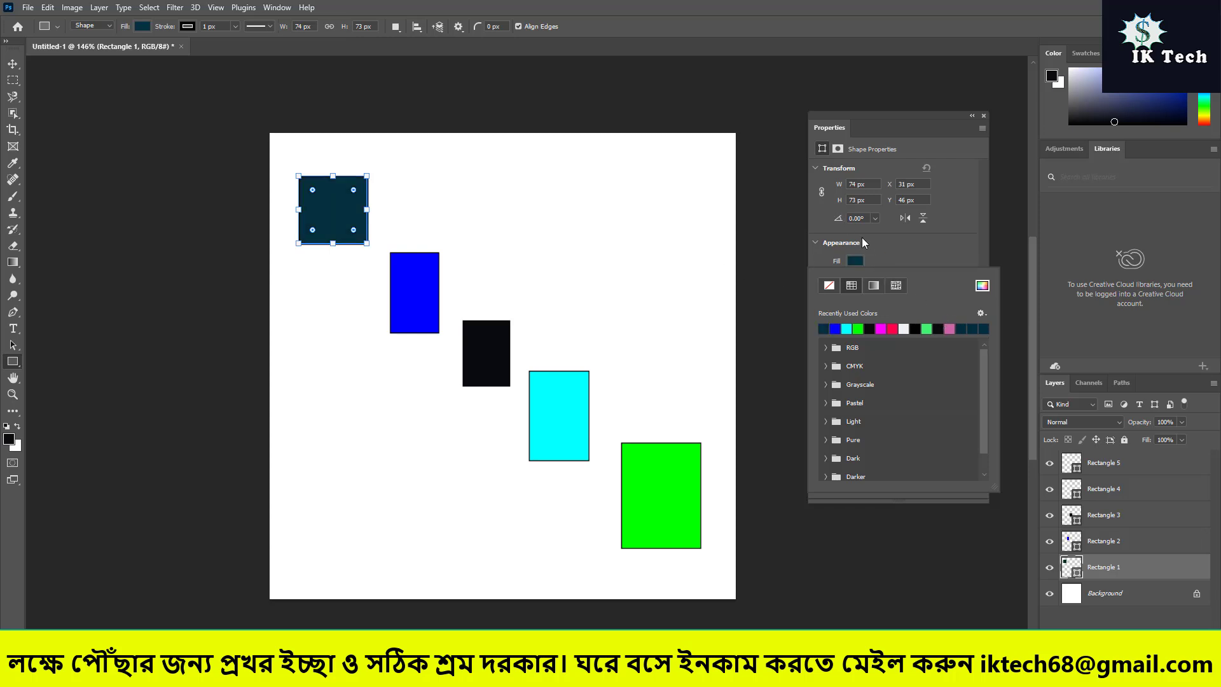
pyautogui.click(856, 255)
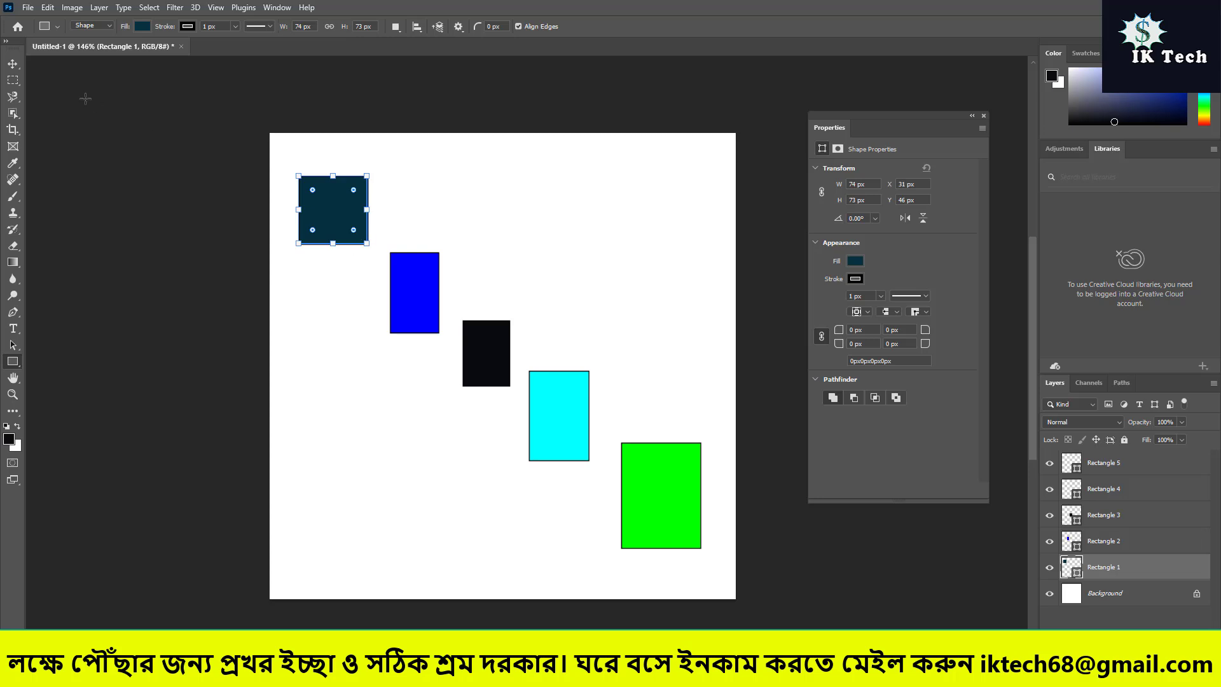
# Turn off Auto-Select for the Move tool, and float an enlarged Layers panel beside the canvas in place of Properties.
pyautogui.click(13, 64)
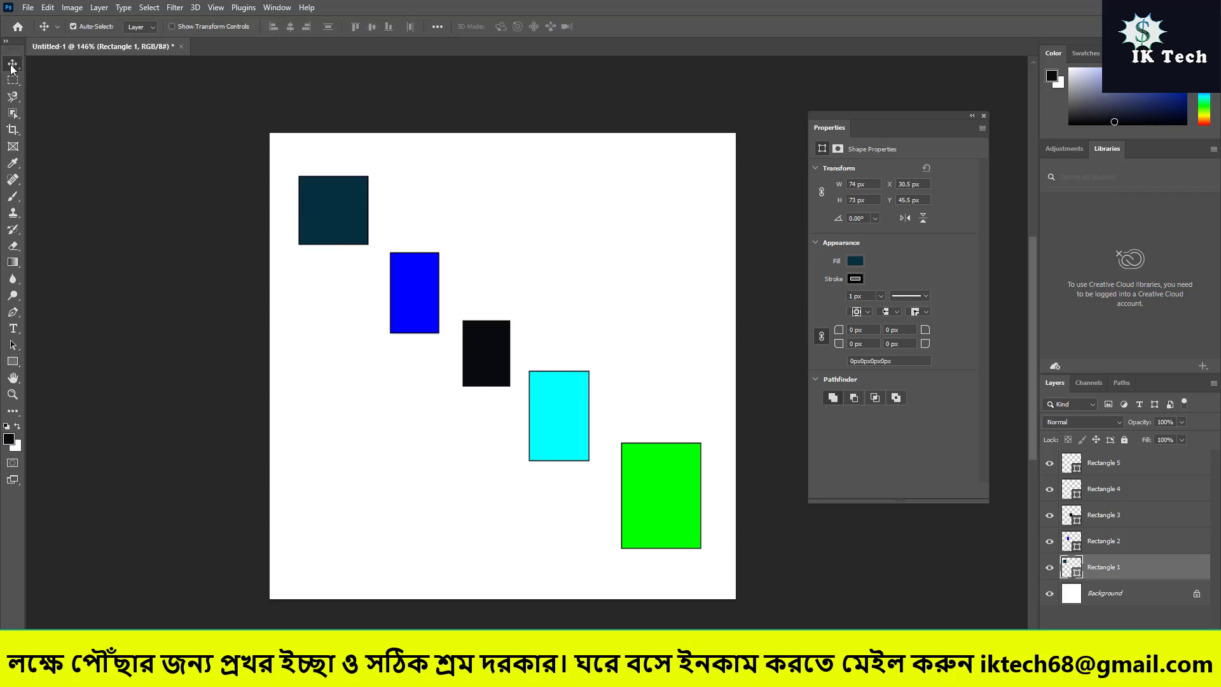
pyautogui.click(73, 26)
pyautogui.moveTo(1152, 385); pyautogui.dragTo(873, 207)
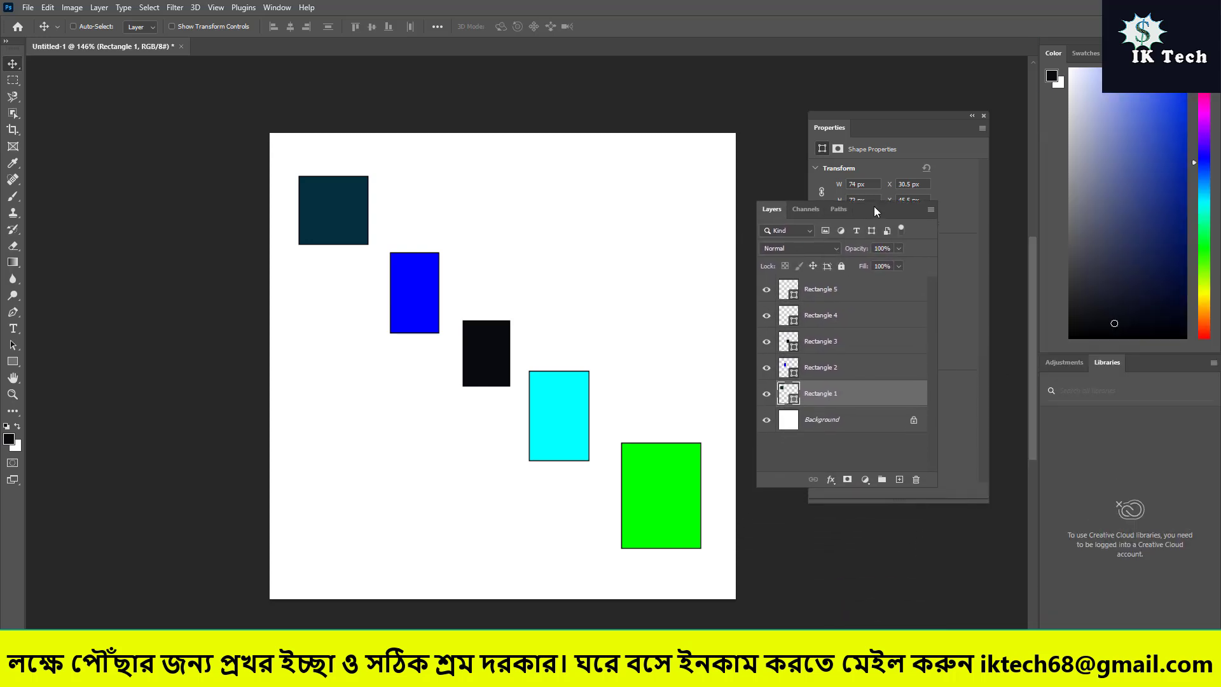
pyautogui.click(982, 116)
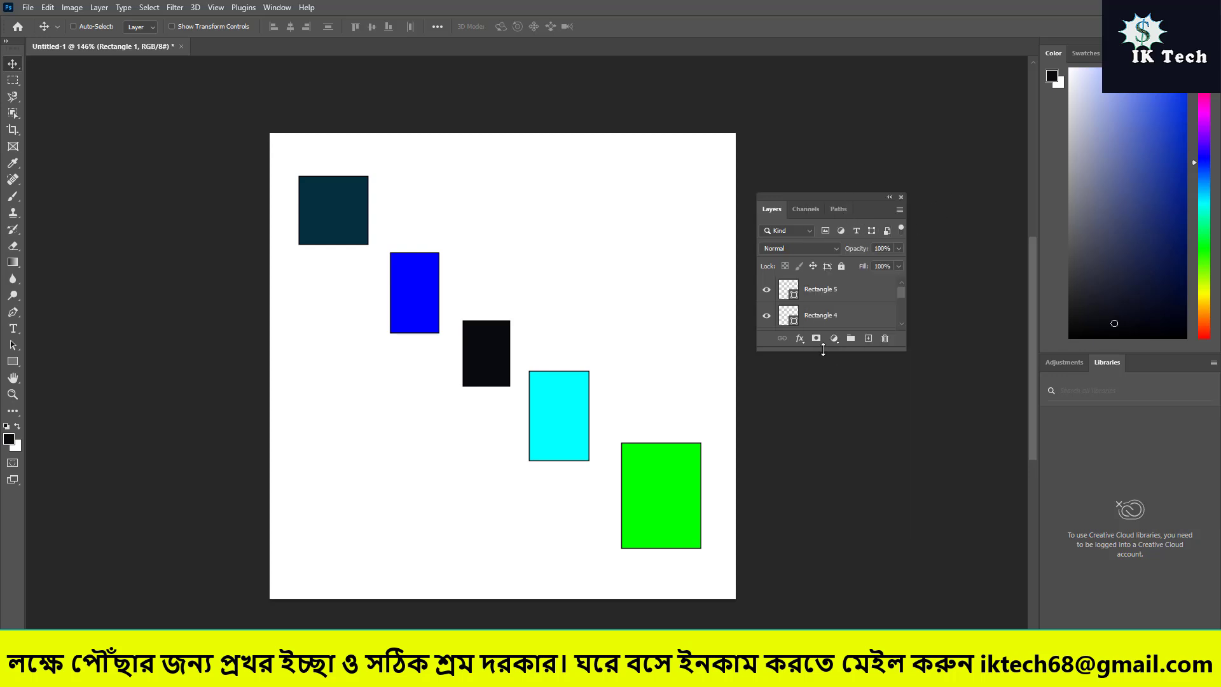
pyautogui.moveTo(823, 350); pyautogui.dragTo(826, 520)
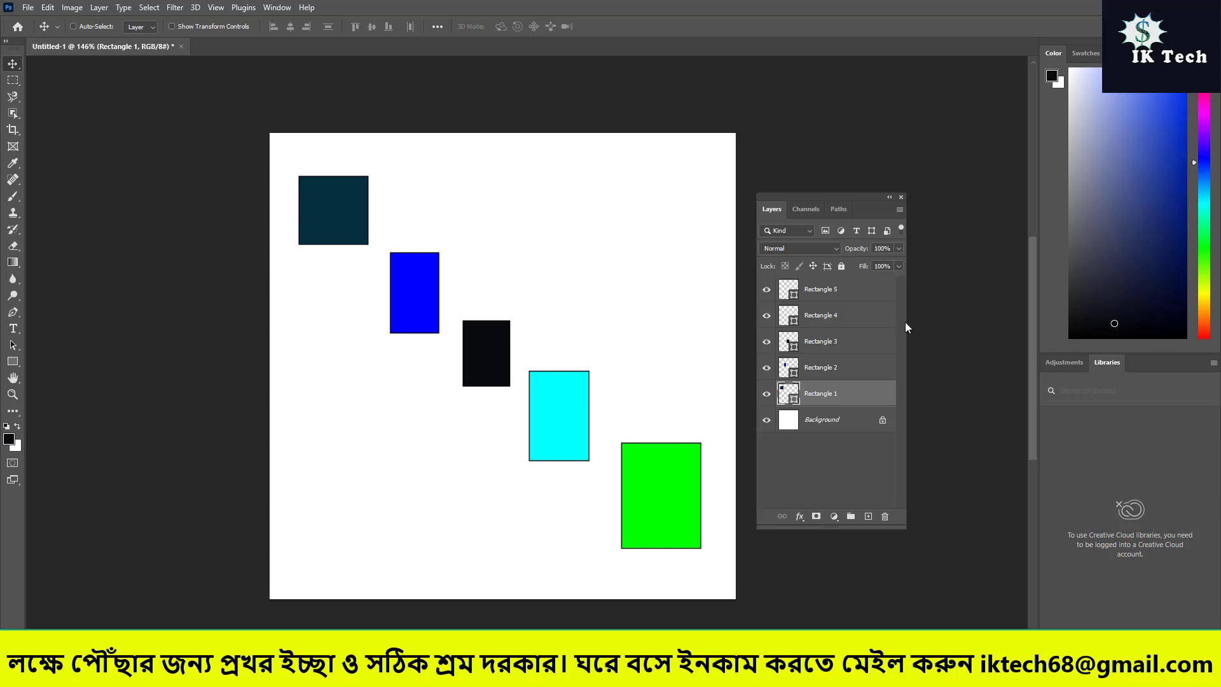
pyautogui.moveTo(905, 326); pyautogui.dragTo(989, 334)
pyautogui.moveTo(900, 206); pyautogui.dragTo(923, 130)
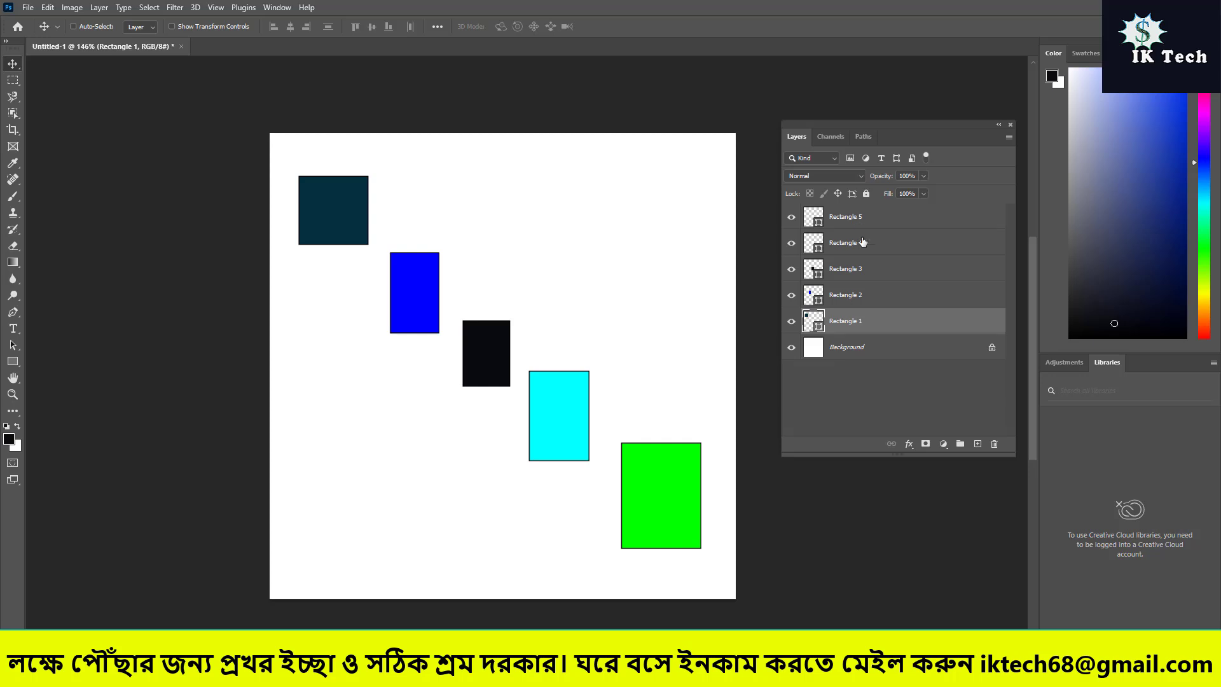
# Select the rectangle layers one by one, finishing on Rectangle 5, and hide and show it to identify its shape.
pyautogui.click(864, 295)
pyautogui.click(865, 269)
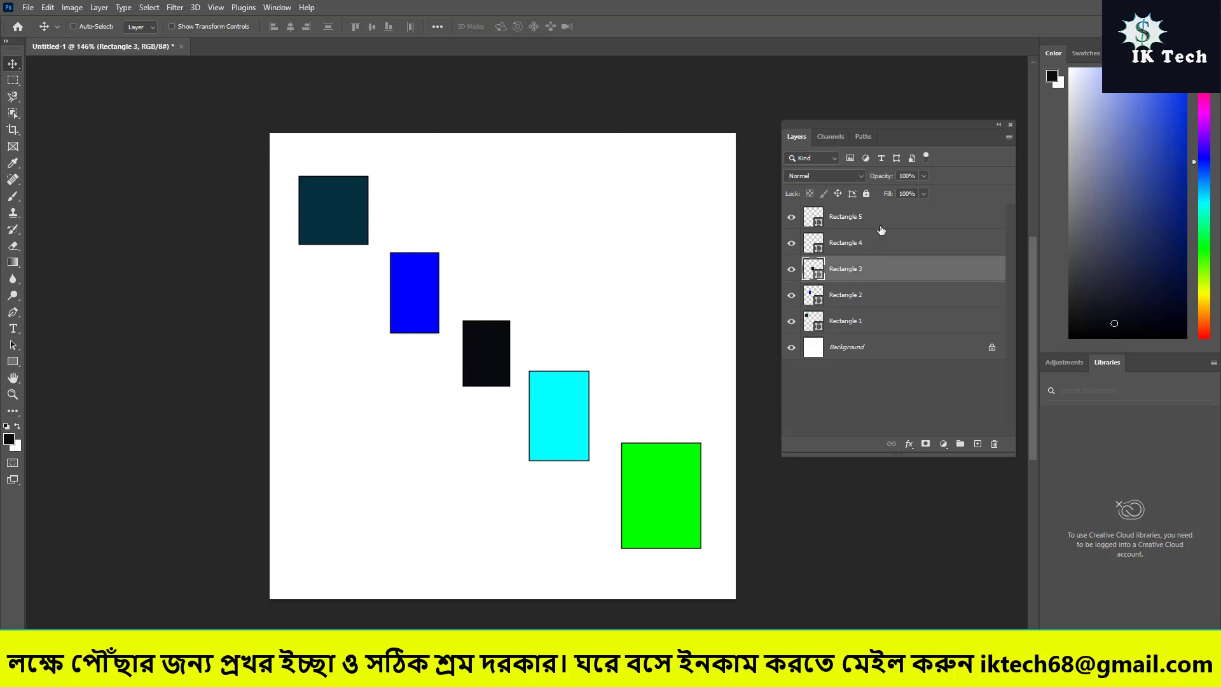
pyautogui.click(879, 217)
pyautogui.click(879, 248)
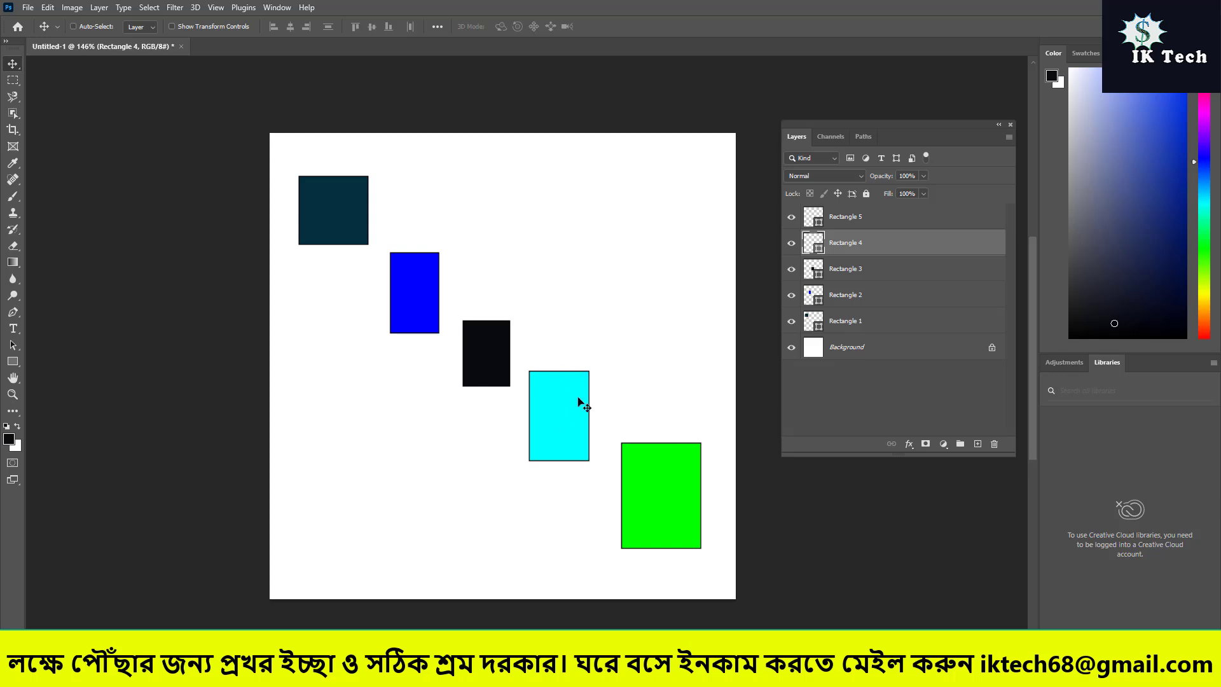
pyautogui.click(858, 217)
pyautogui.click(791, 216)
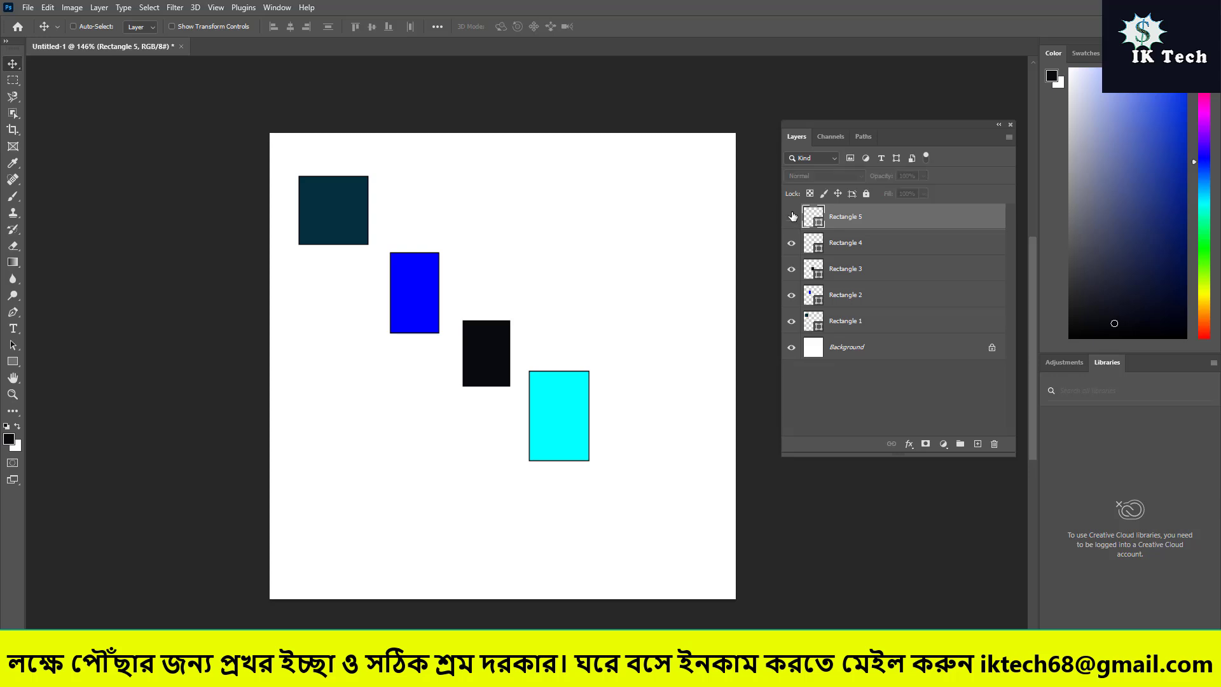
pyautogui.click(792, 217)
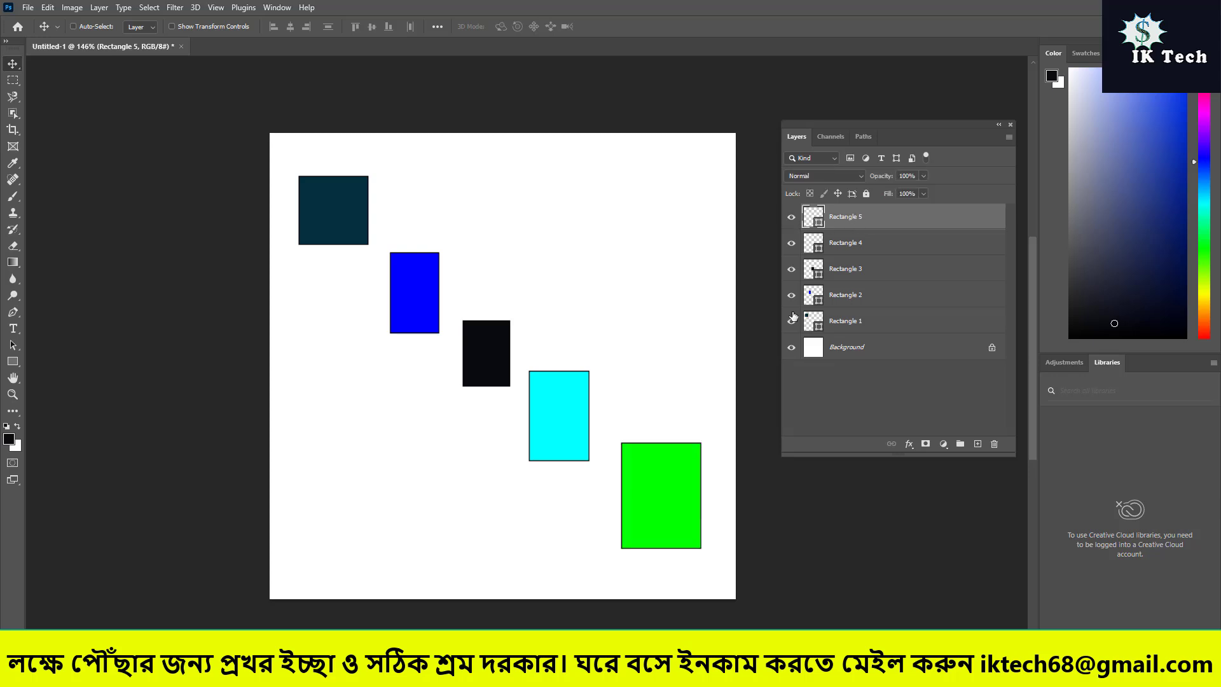
# Move the green rectangle slightly down, and shift it about 44 px right and 80 px up toward the canvas's right edge.
pyautogui.moveTo(665, 510)
pyautogui.mouseDown()
pyautogui.moveTo(661, 432)
pyautogui.moveTo(481, 259)
pyautogui.moveTo(613, 583)
pyautogui.moveTo(416, 236)
pyautogui.moveTo(574, 421)
pyautogui.moveTo(483, 263)
pyautogui.moveTo(637, 421)
pyautogui.moveTo(670, 396)
pyautogui.moveTo(598, 318)
pyautogui.moveTo(633, 462)
pyautogui.moveTo(671, 398)
pyautogui.moveTo(582, 394)
pyautogui.moveTo(422, 299)
pyautogui.moveTo(600, 500)
pyautogui.moveTo(541, 298)
pyautogui.moveTo(574, 476)
pyautogui.moveTo(658, 436)
pyautogui.moveTo(562, 275)
pyautogui.moveTo(663, 522)
pyautogui.mouseUp()
pyautogui.moveTo(567, 399); pyautogui.dragTo(607, 325)
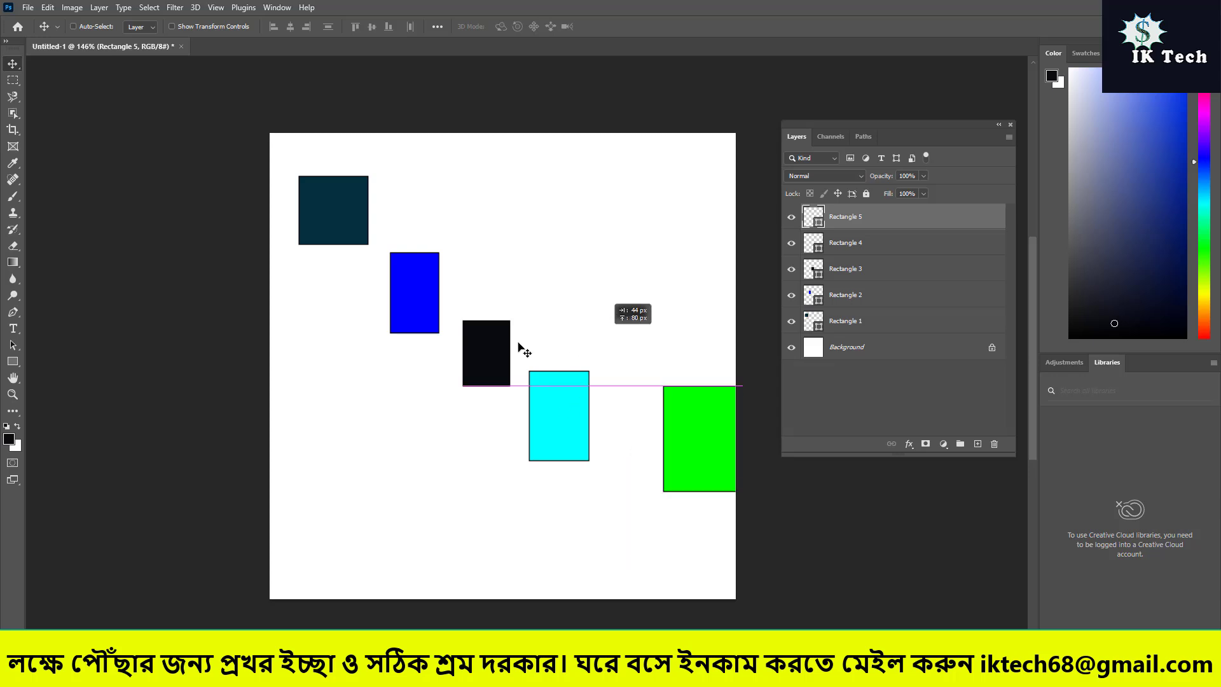
# Move the green rectangle off the canvas's right edge, and bring it back to the lower right of the cyan rectangle.
pyautogui.moveTo(401, 272); pyautogui.dragTo(495, 245)
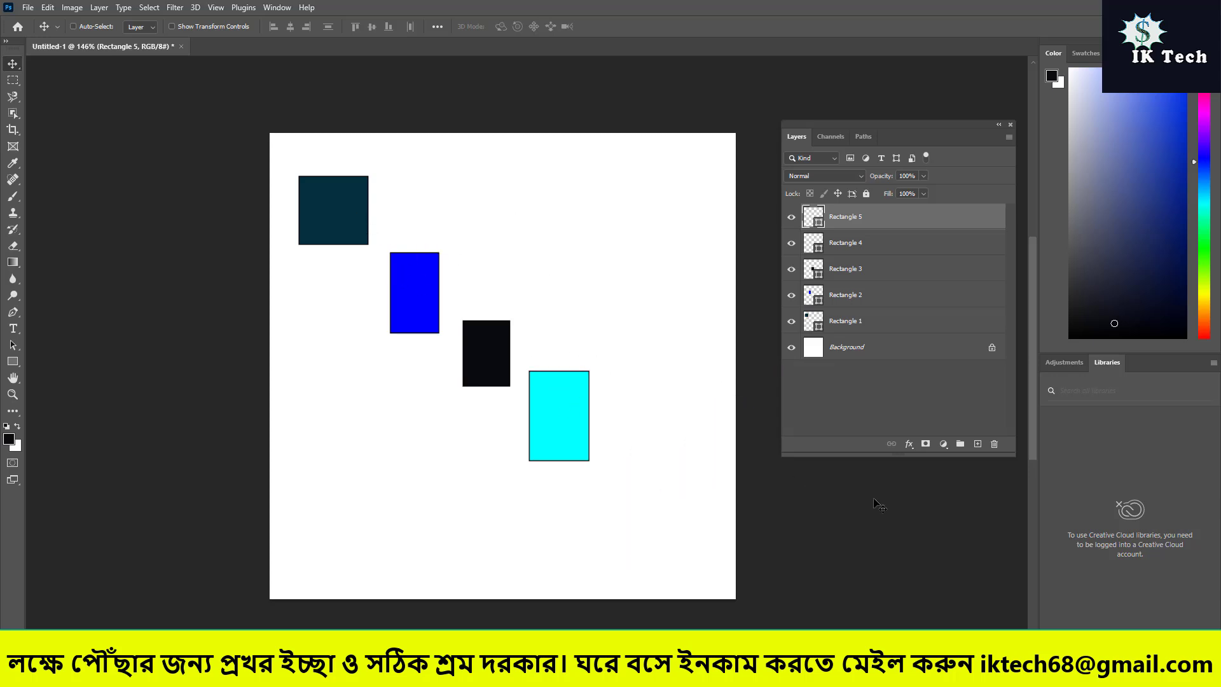
pyautogui.moveTo(657, 507); pyautogui.dragTo(527, 507)
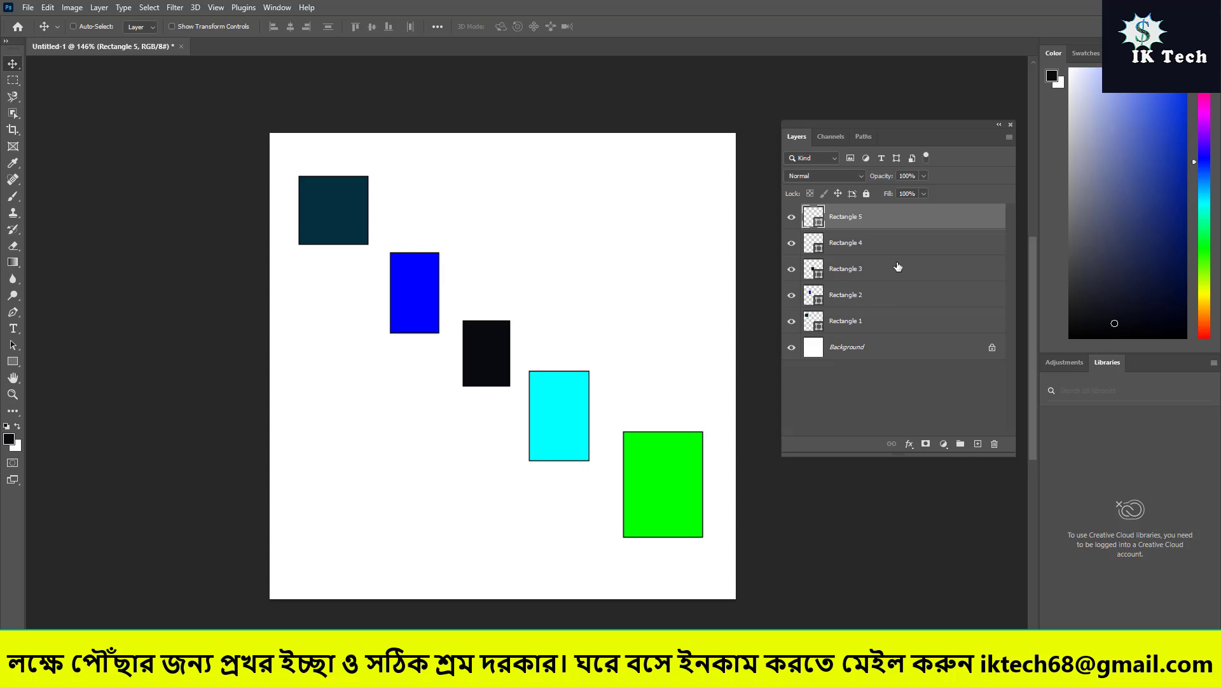
# Hide and show Rectangle 2 to identify it, select it, and move the blue rectangle right and slightly up, above the cyan one.
pyautogui.click(791, 295)
pyautogui.click(862, 298)
pyautogui.click(790, 295)
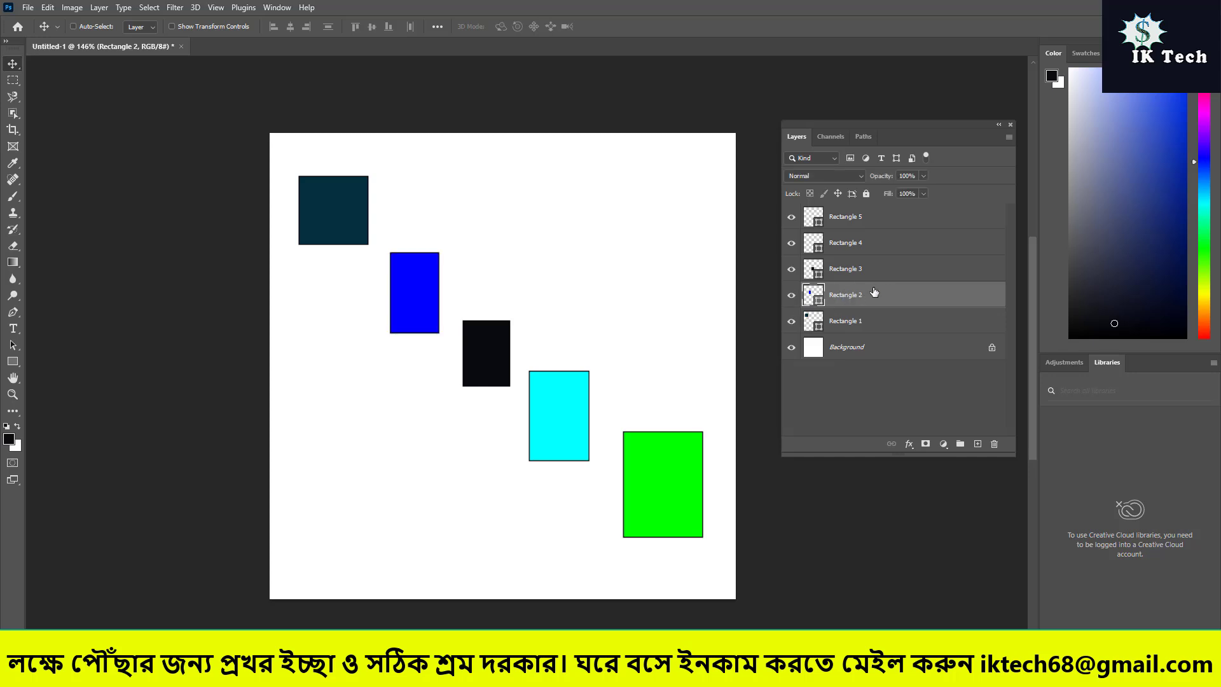
pyautogui.moveTo(430, 280); pyautogui.dragTo(613, 235)
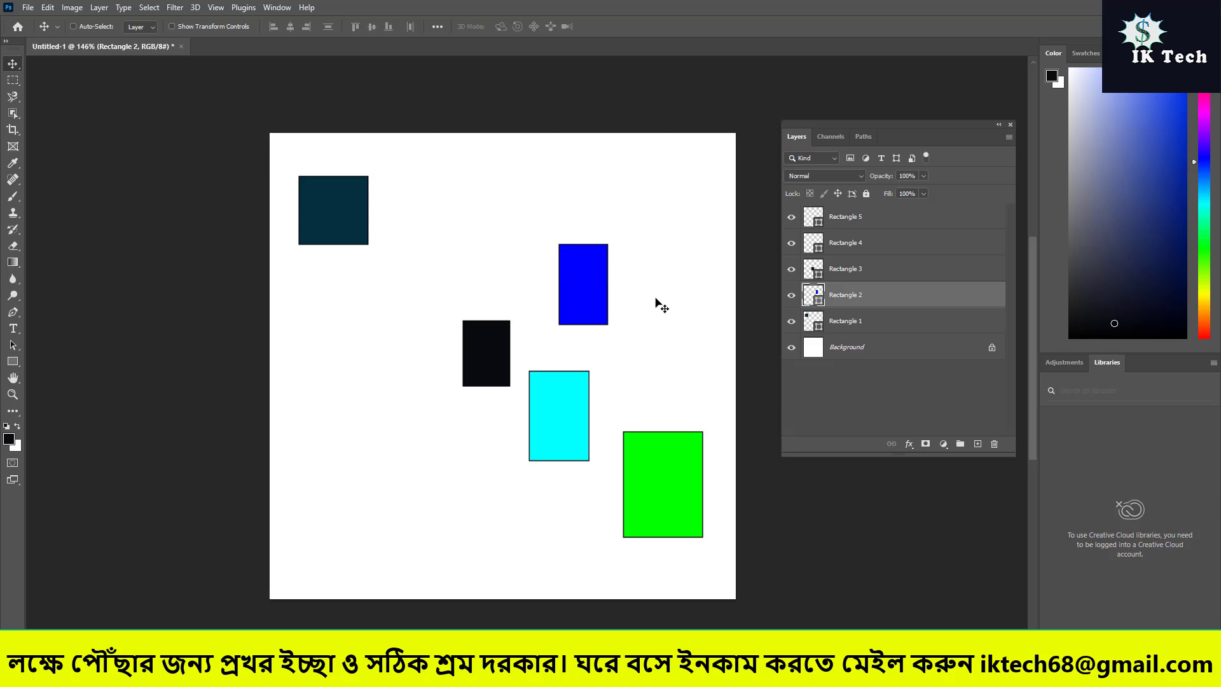
pyautogui.moveTo(590, 275); pyautogui.dragTo(621, 261)
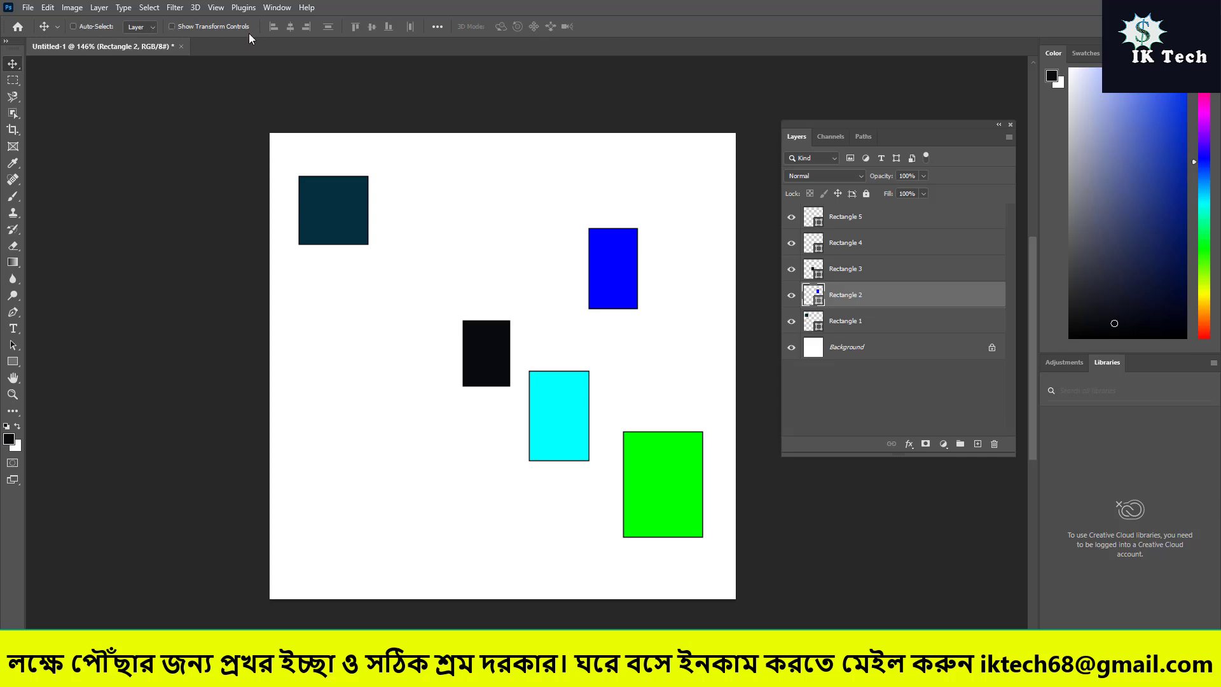
# Turn on Auto-Select and reposition the blue, dark teal, black, cyan and green rectangles directly on the canvas.
pyautogui.click(81, 28)
pyautogui.moveTo(624, 273); pyautogui.dragTo(632, 225)
pyautogui.moveTo(328, 215); pyautogui.dragTo(457, 243)
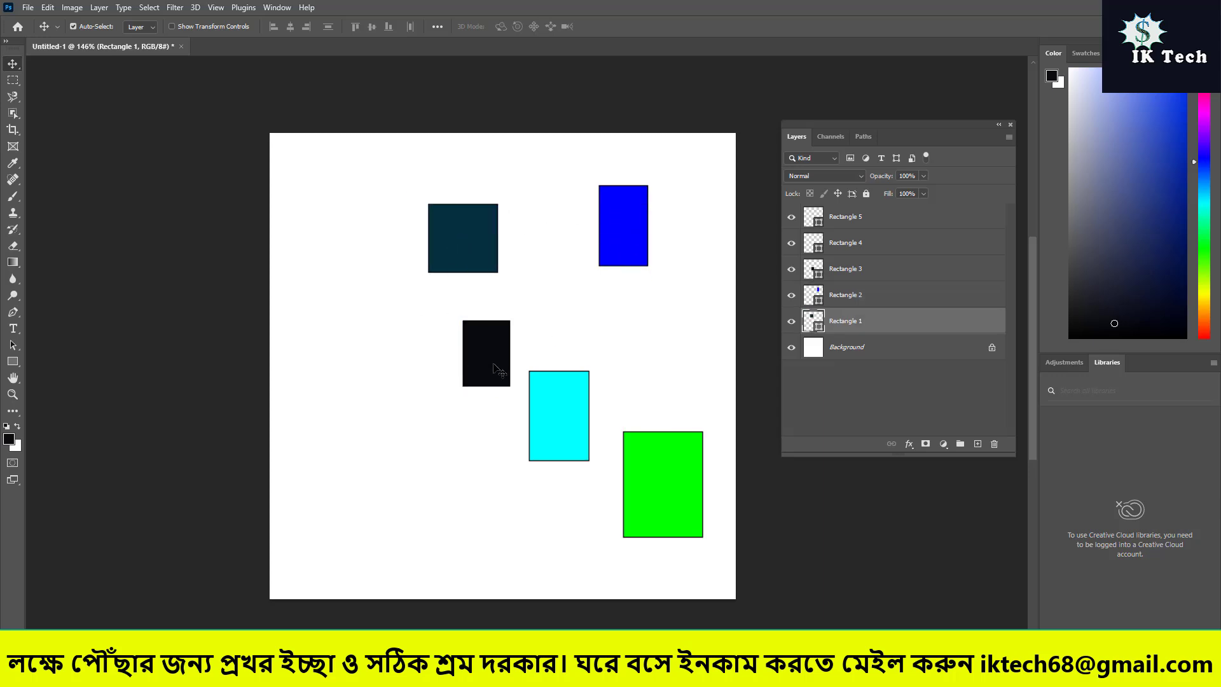
pyautogui.moveTo(494, 369); pyautogui.dragTo(436, 419)
pyautogui.moveTo(580, 427); pyautogui.dragTo(609, 371)
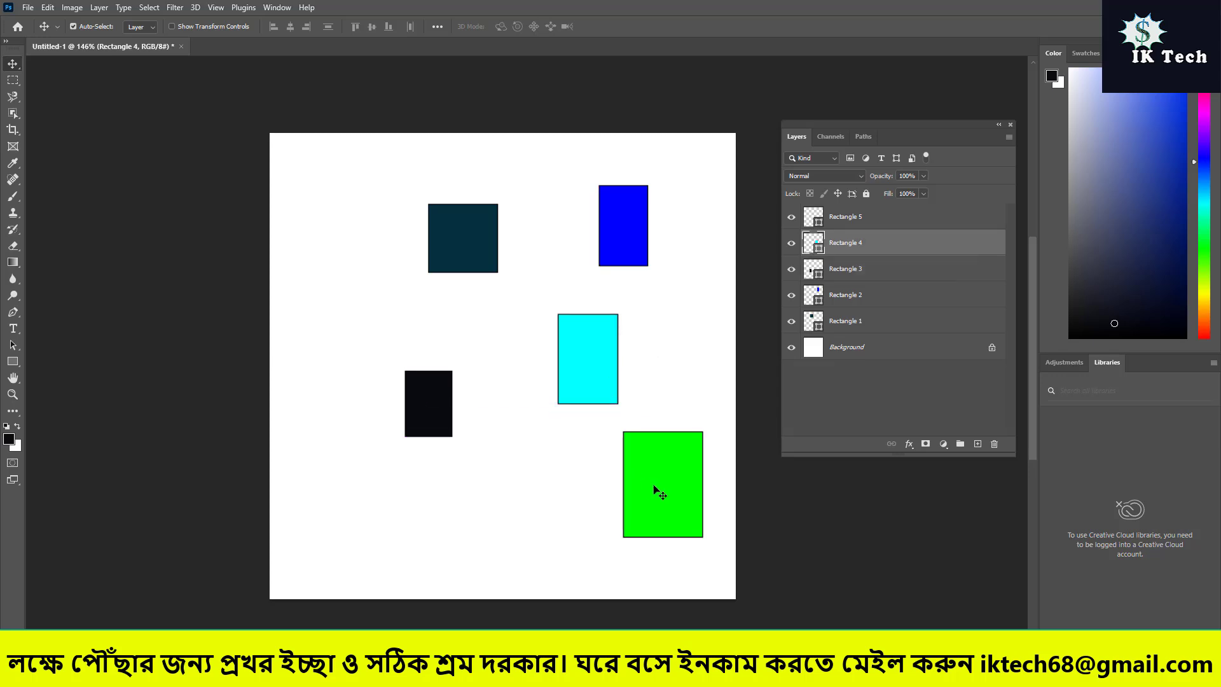
pyautogui.moveTo(658, 492); pyautogui.dragTo(554, 526)
# Rearrange all five rectangles with dark teal, cyan and blue in an upper row and black and green below.
pyautogui.moveTo(459, 238); pyautogui.dragTo(353, 185)
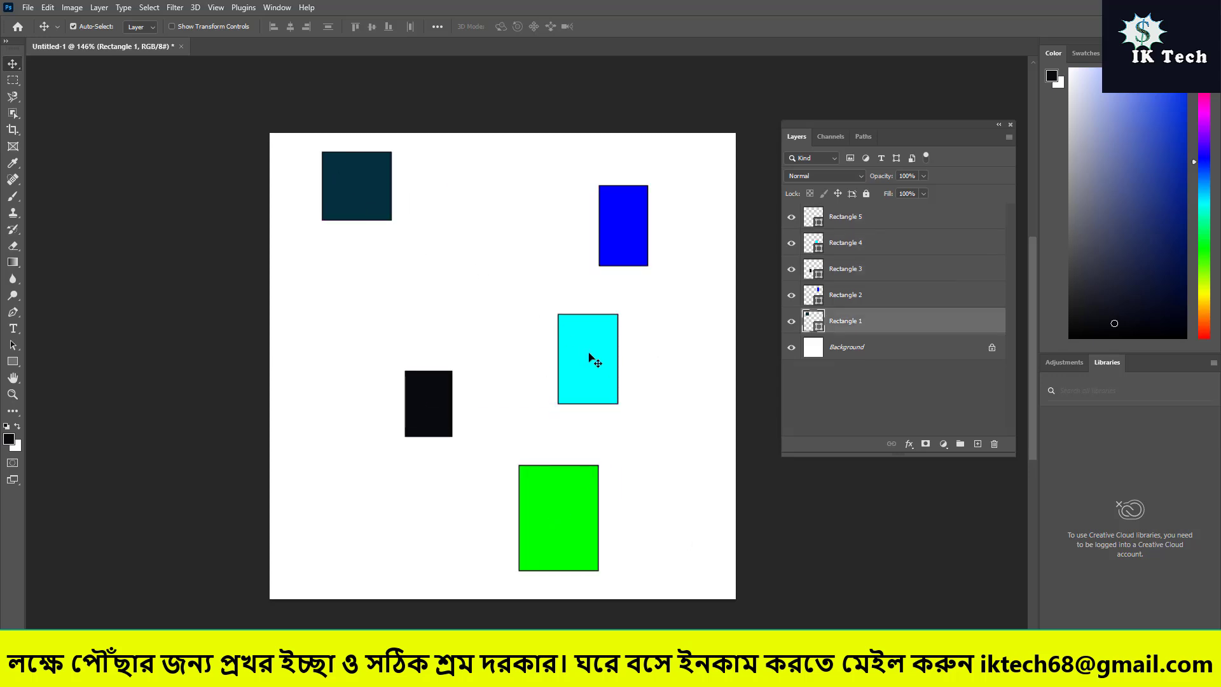
pyautogui.moveTo(591, 360); pyautogui.dragTo(493, 267)
pyautogui.moveTo(628, 232); pyautogui.dragTo(662, 290)
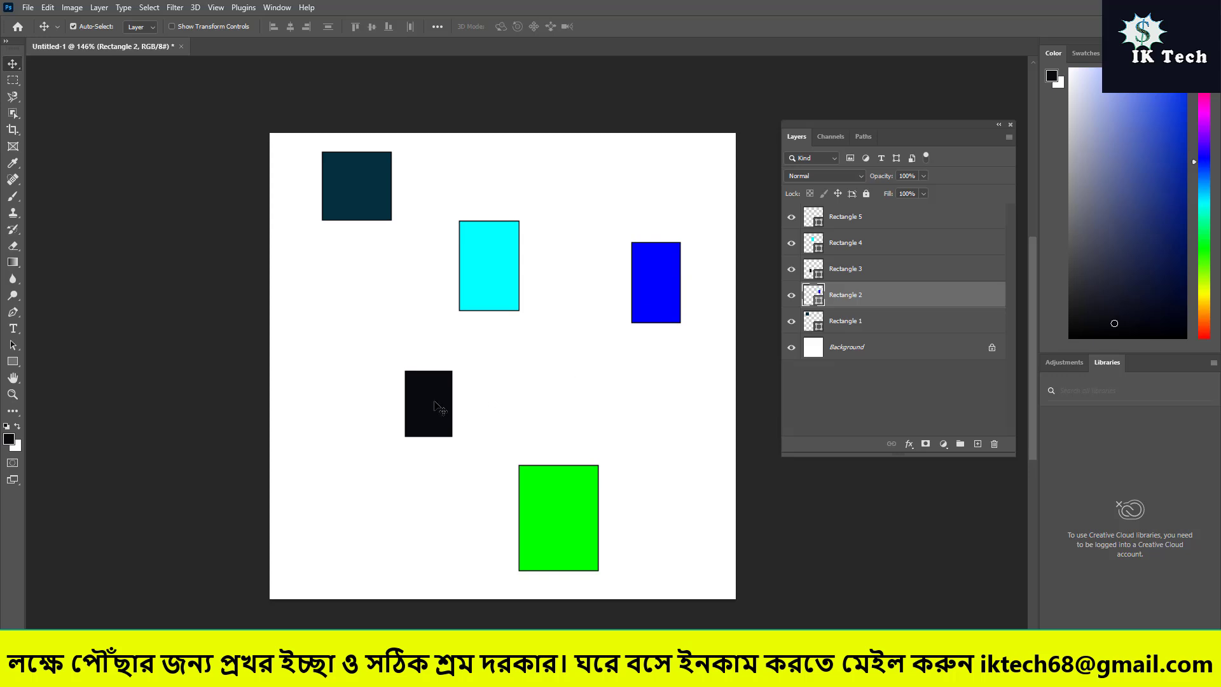
pyautogui.moveTo(437, 407); pyautogui.dragTo(376, 455)
pyautogui.moveTo(583, 517); pyautogui.dragTo(600, 468)
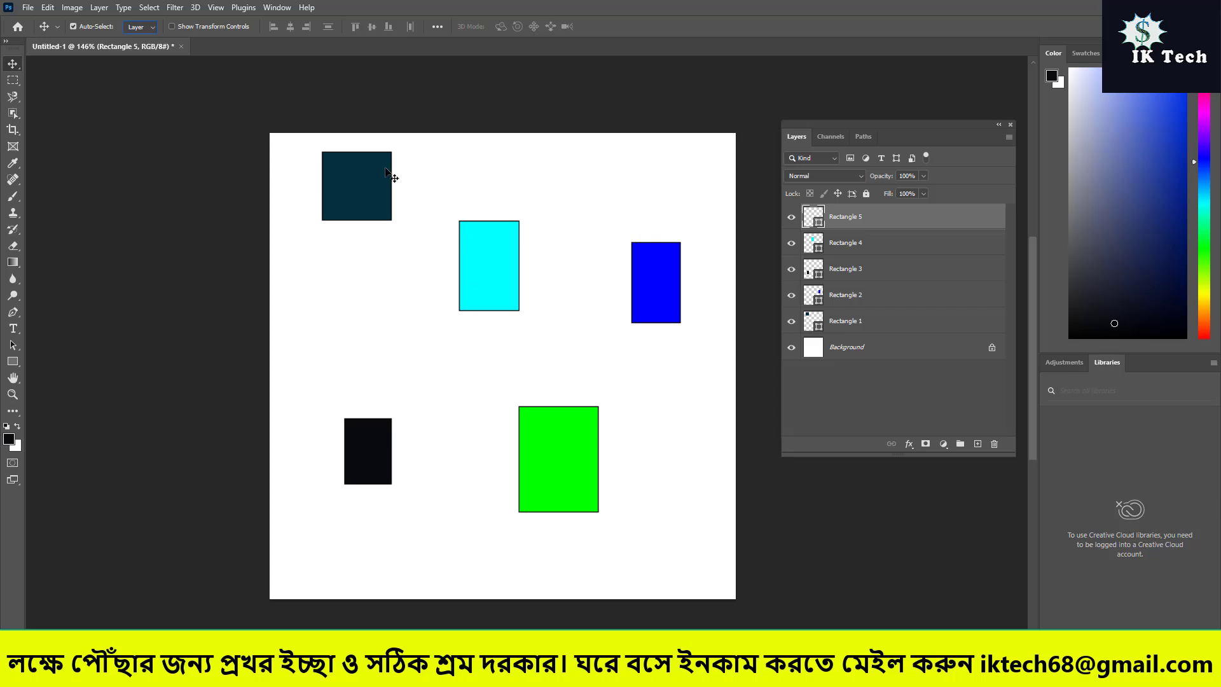
pyautogui.moveTo(343, 183); pyautogui.dragTo(359, 268)
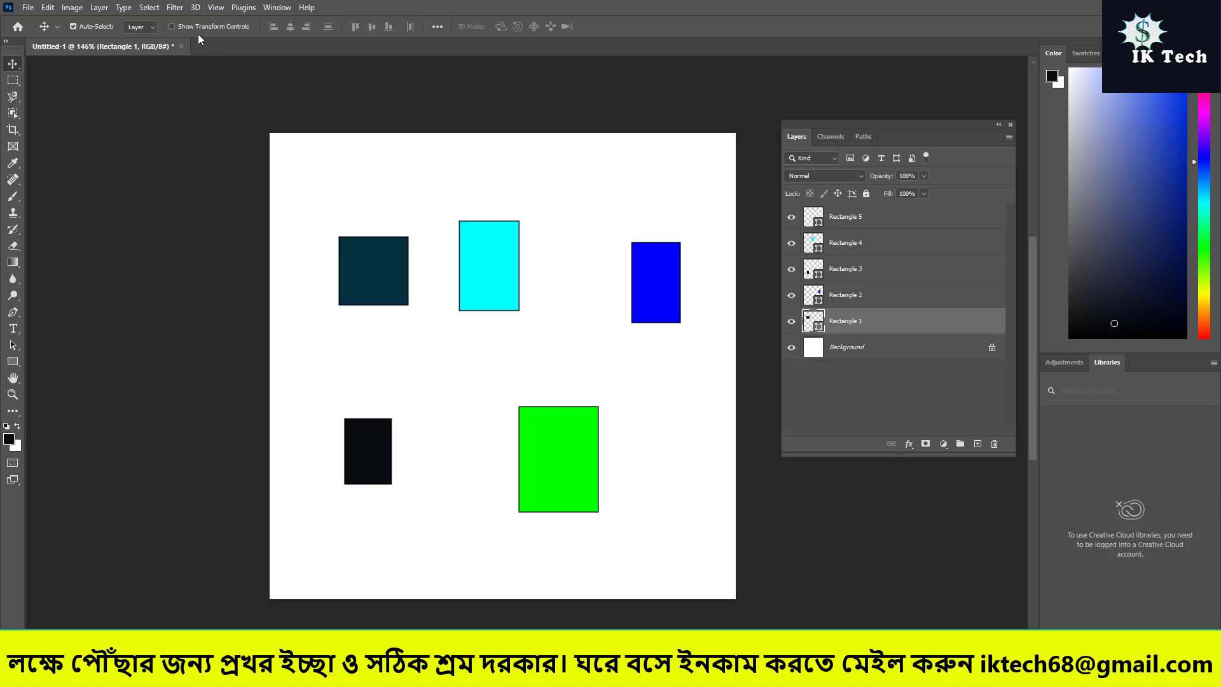
# Enlarge the dark teal rectangle to about 193% width and 204% height with Show Transform Controls, and turn the controls off.
pyautogui.click(178, 25)
pyautogui.moveTo(408, 234); pyautogui.dragTo(512, 200)
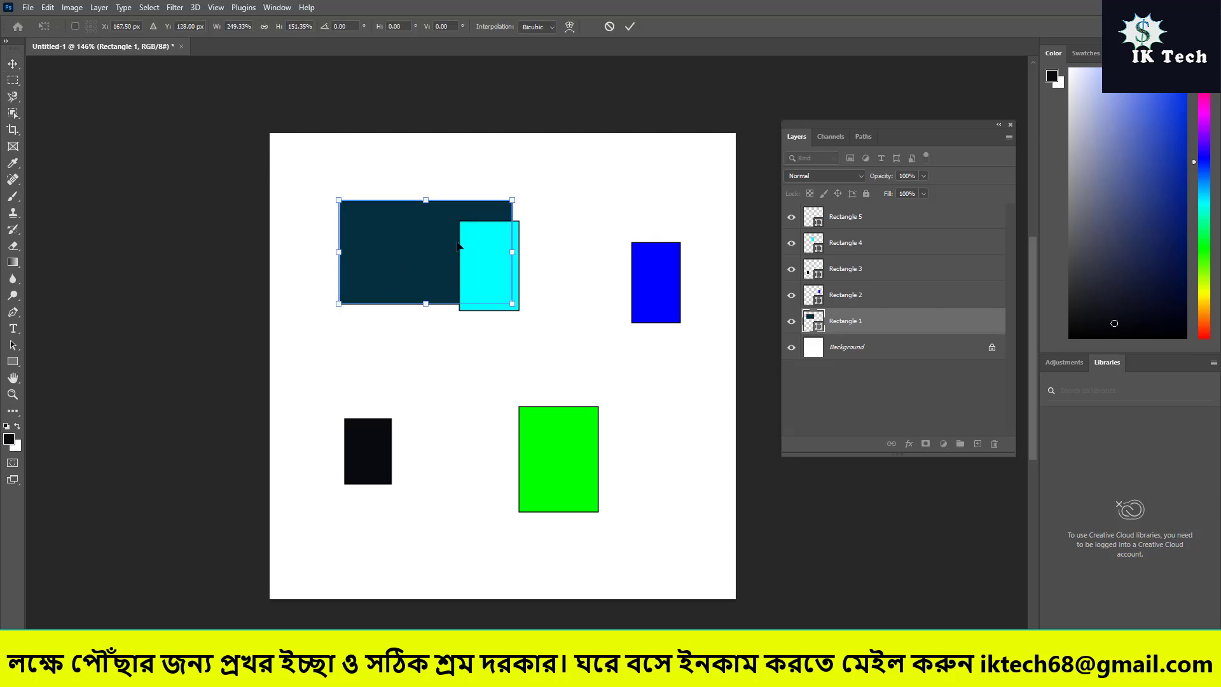
pyautogui.moveTo(426, 199); pyautogui.dragTo(426, 163)
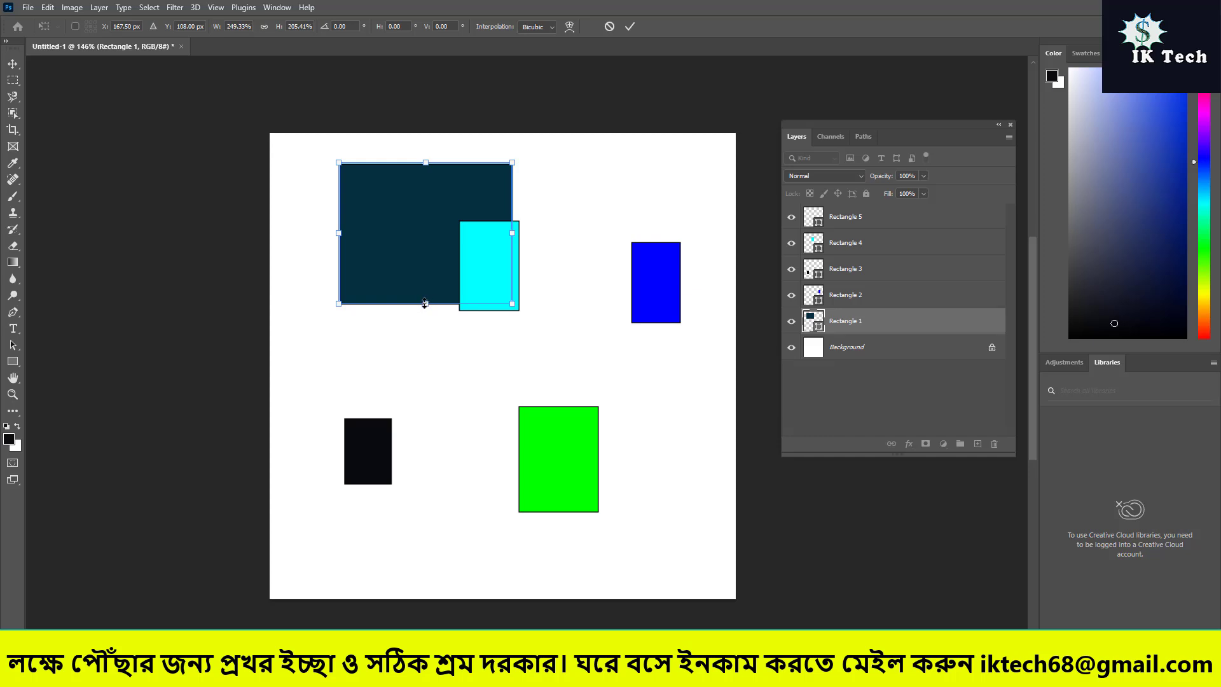
pyautogui.moveTo(424, 304); pyautogui.dragTo(425, 365)
pyautogui.moveTo(337, 264); pyautogui.dragTo(315, 271)
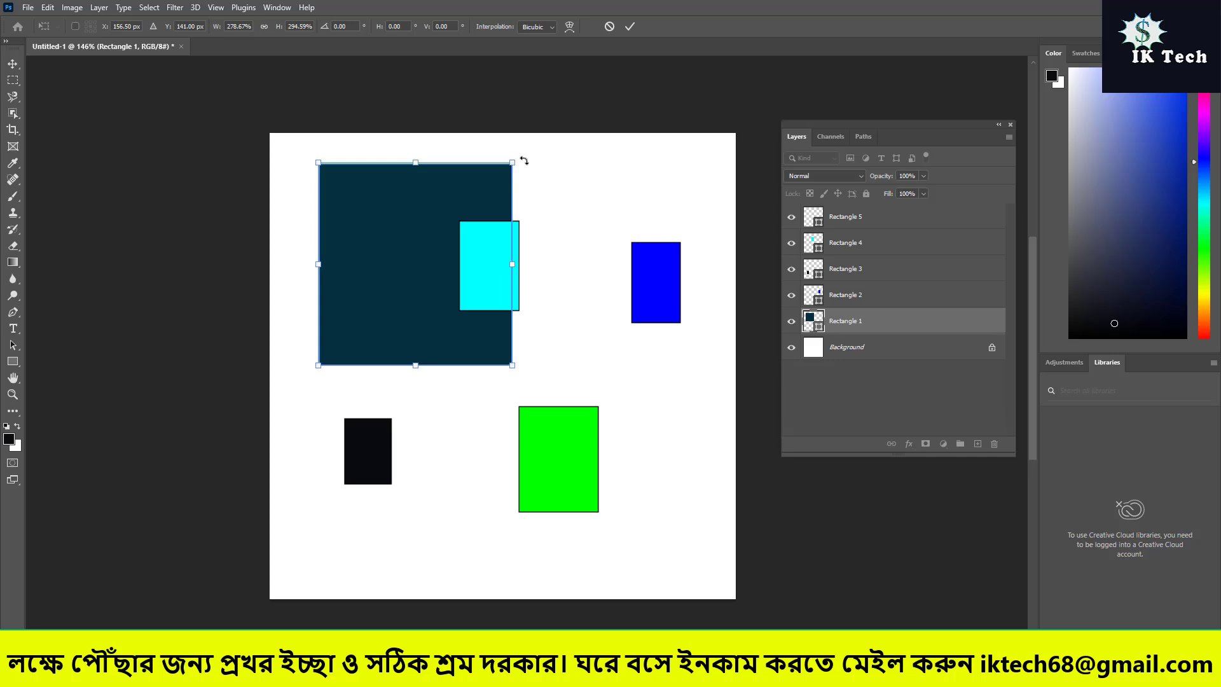
pyautogui.moveTo(513, 161); pyautogui.dragTo(522, 291)
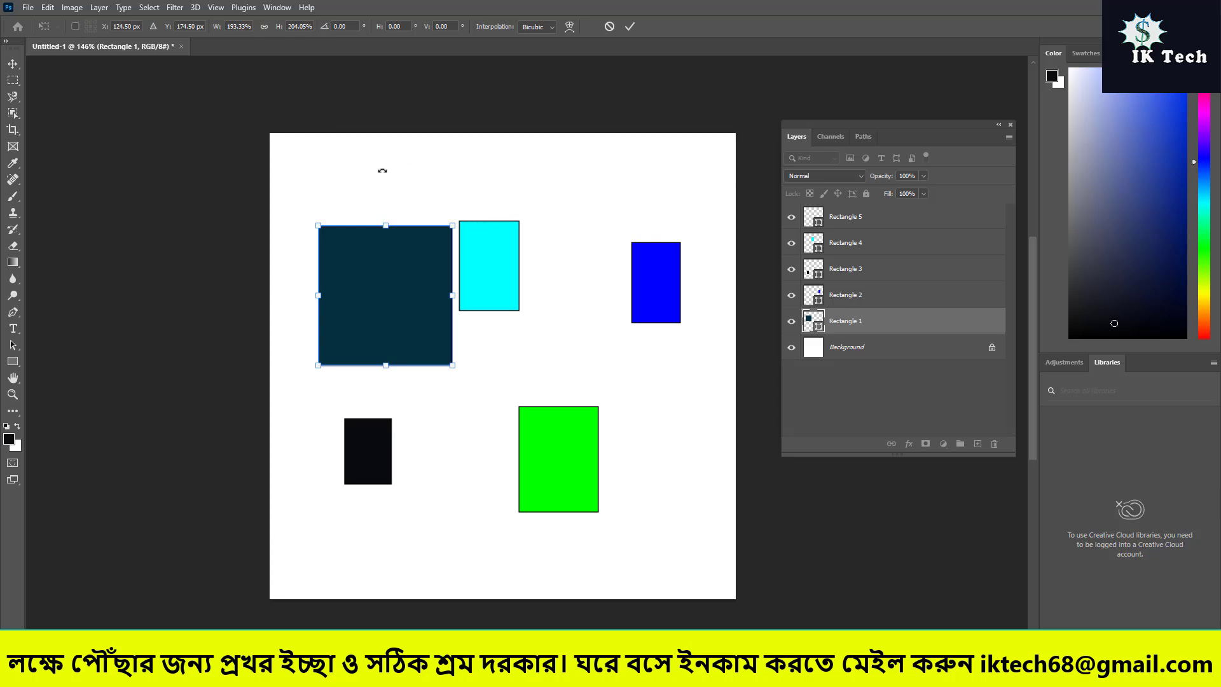
pyautogui.click(882, 296)
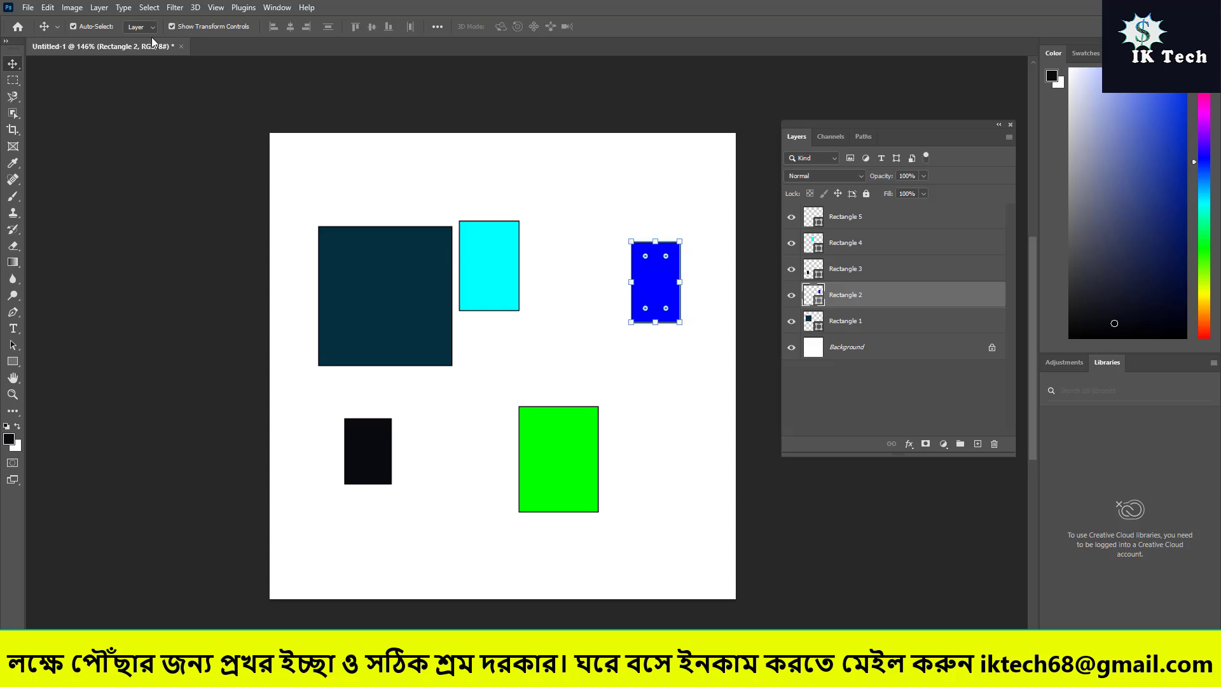
pyautogui.click(171, 26)
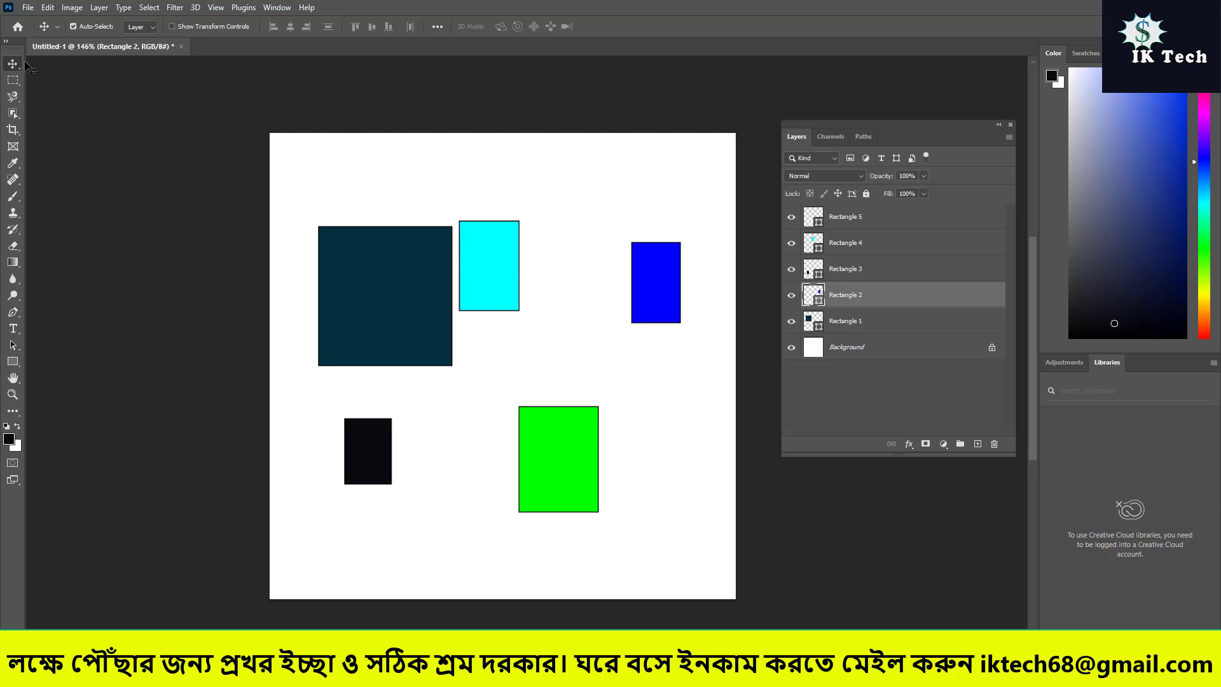
# Select the Background layer, and use Auto-Select to move the cyan rectangle down and right, dark teal up, and cyan slightly up.
pyautogui.click(826, 356)
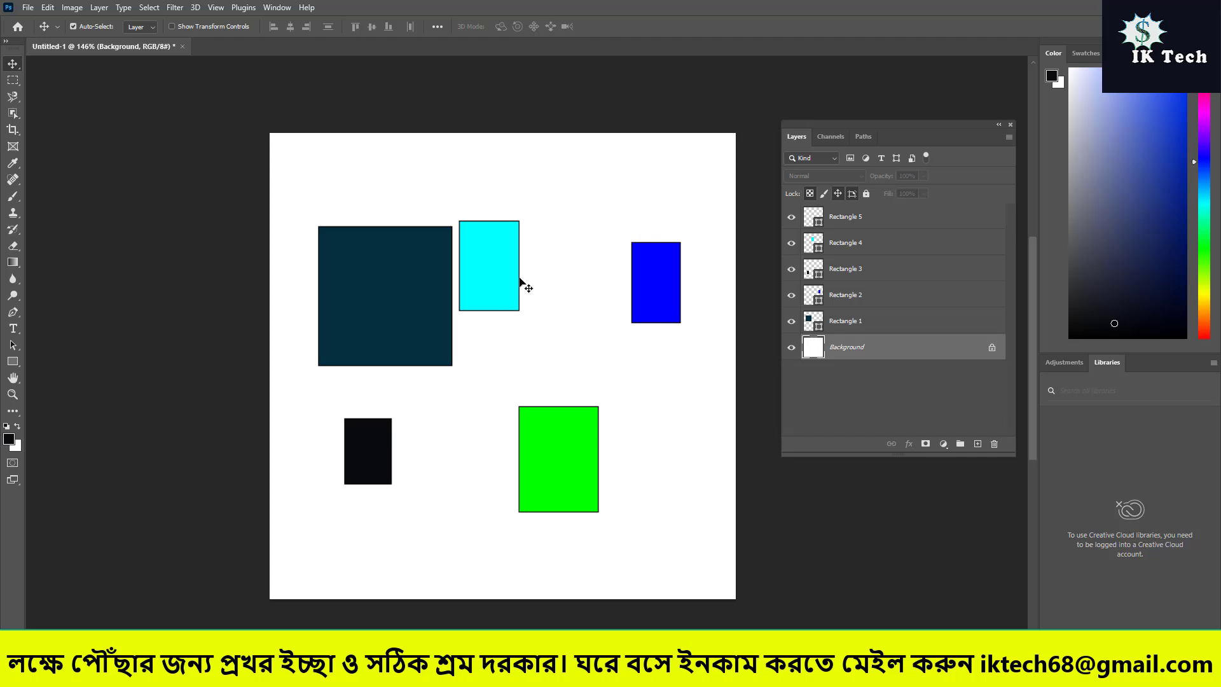
pyautogui.moveTo(493, 259); pyautogui.dragTo(533, 320)
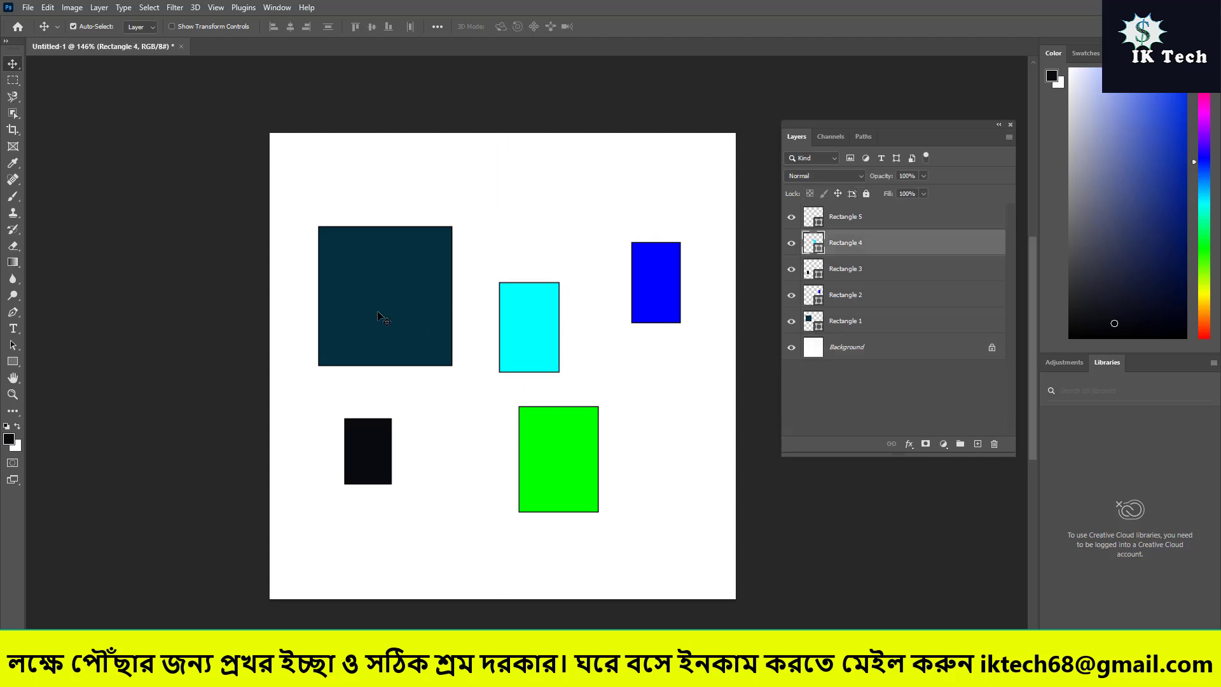
pyautogui.moveTo(388, 307); pyautogui.dragTo(354, 243)
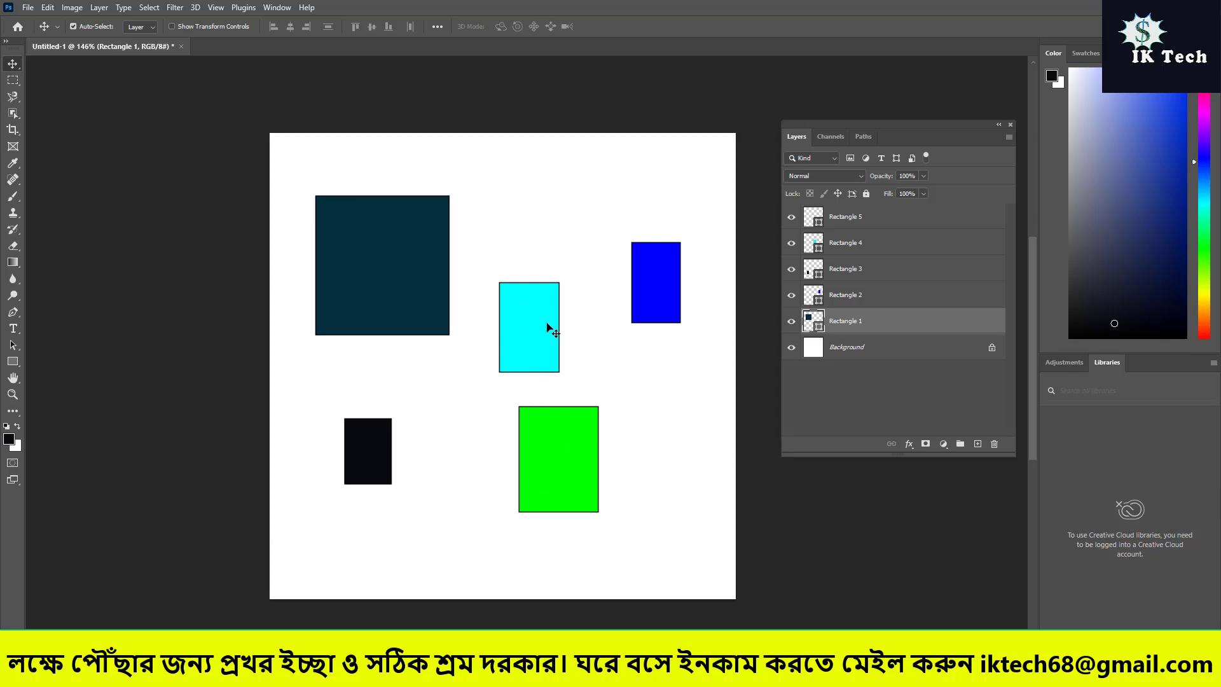
pyautogui.moveTo(541, 325)
pyautogui.mouseDown()
pyautogui.moveTo(560, 235)
pyautogui.moveTo(527, 312)
pyautogui.mouseUp()
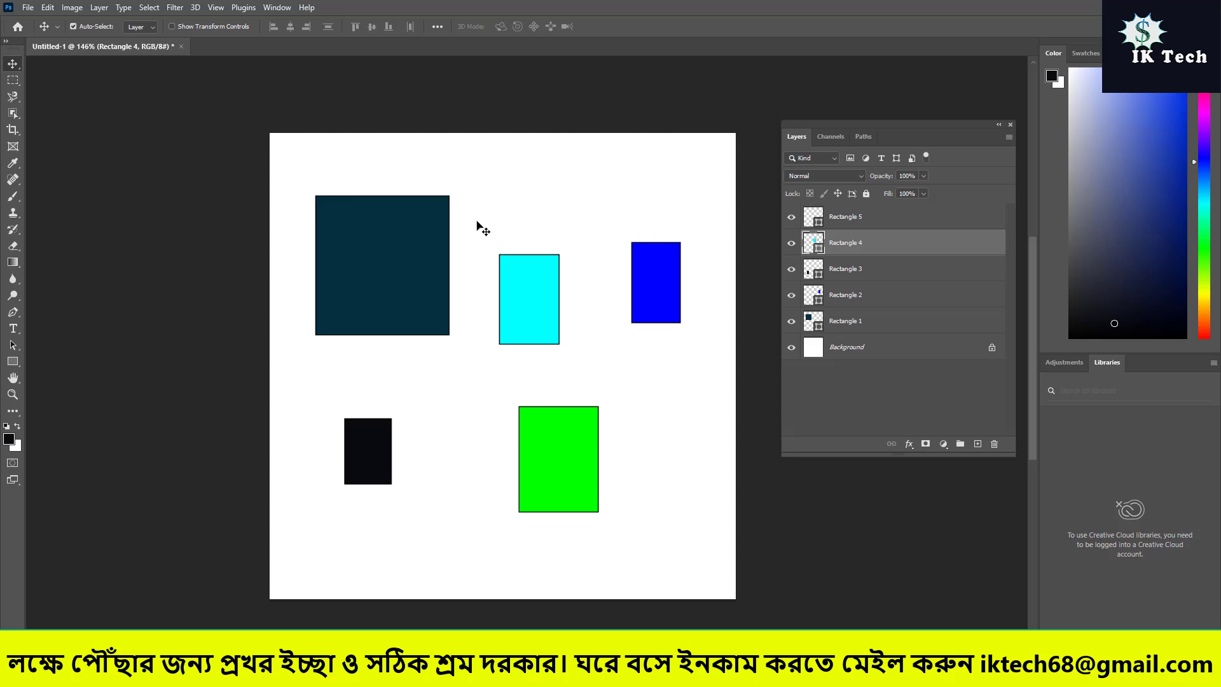
# Free Transform the cyan rectangle to about 165% width and 98% height, and rotate it to about 13.5°.
pyautogui.press('ctrl')
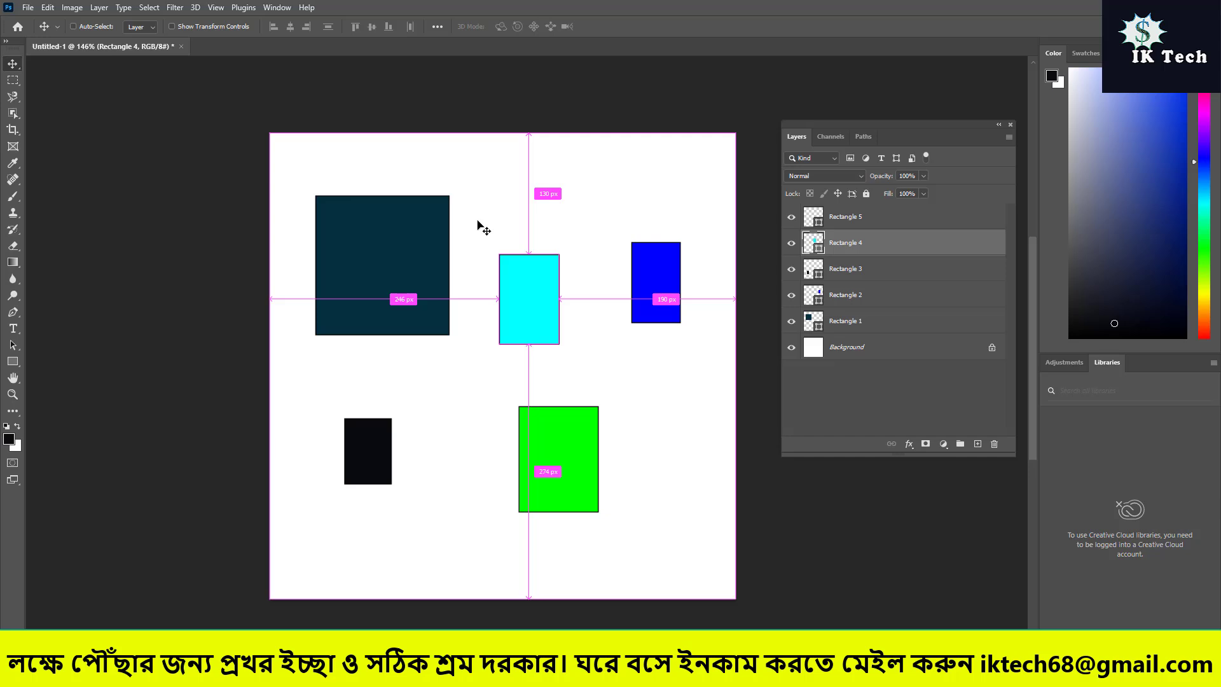
pyautogui.hotkey('ctrl', 't')
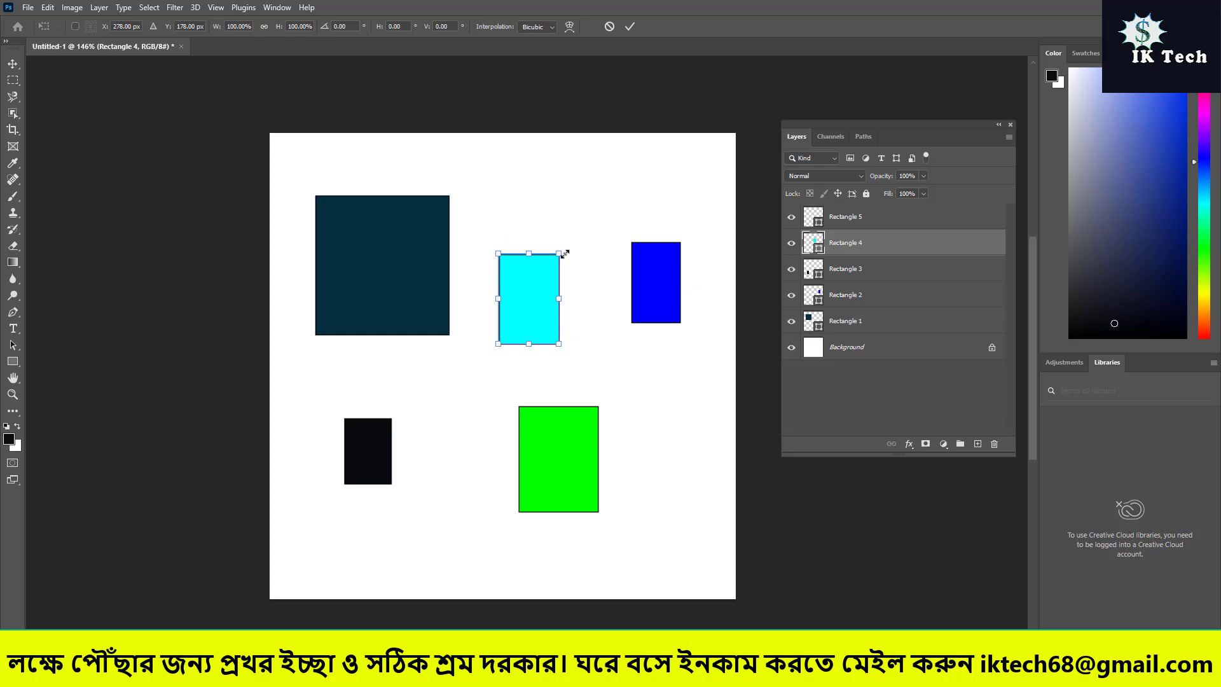
pyautogui.moveTo(556, 255); pyautogui.dragTo(596, 260)
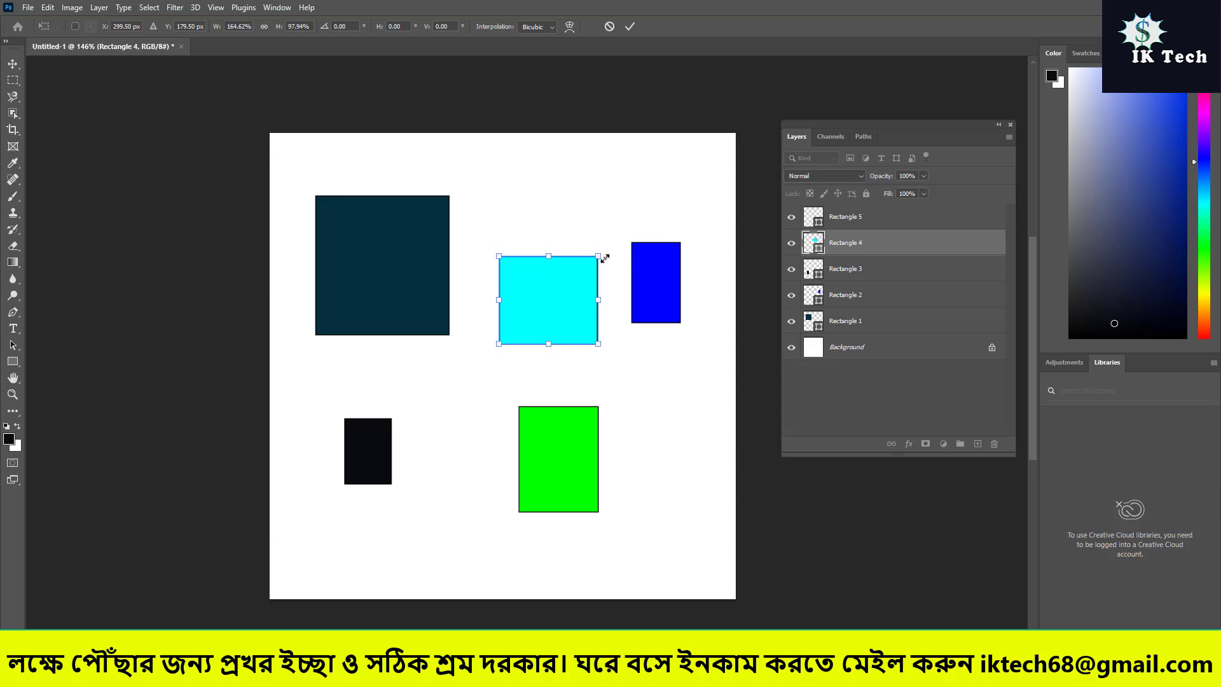
pyautogui.moveTo(612, 246)
pyautogui.mouseDown()
pyautogui.moveTo(631, 270)
pyautogui.moveTo(566, 189)
pyautogui.moveTo(594, 248)
pyautogui.mouseUp()
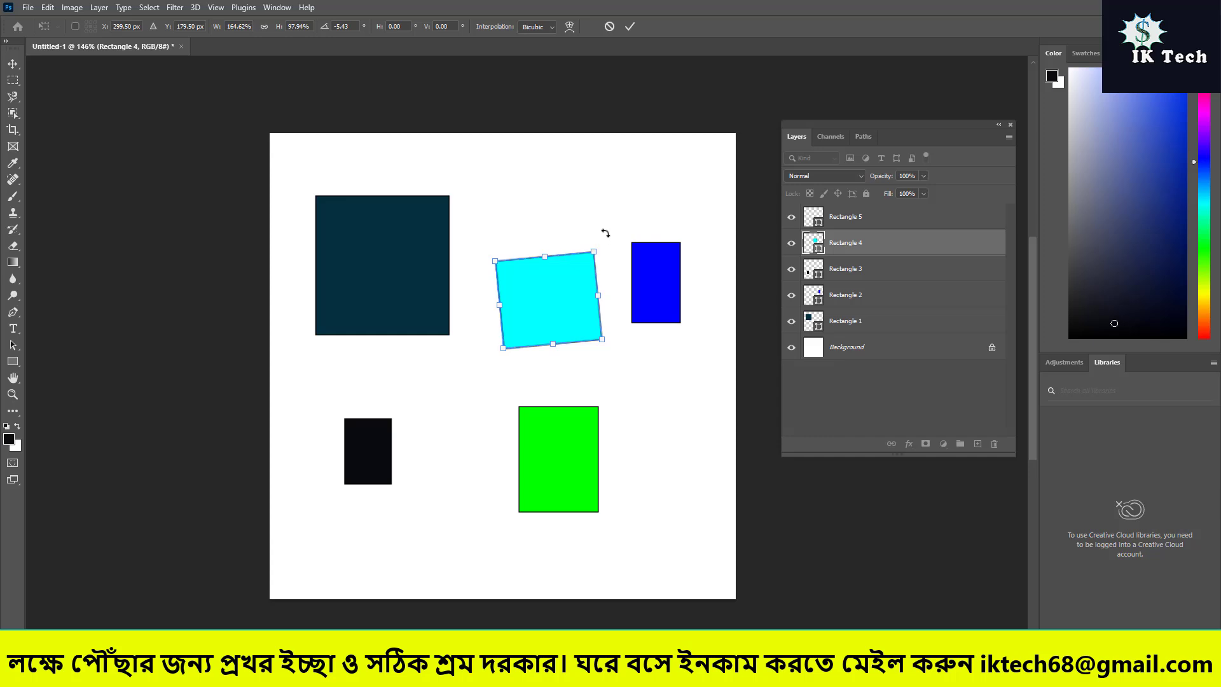
pyautogui.moveTo(604, 234)
pyautogui.mouseDown()
pyautogui.moveTo(624, 253)
pyautogui.moveTo(603, 210)
pyautogui.moveTo(611, 255)
pyautogui.moveTo(586, 215)
pyautogui.moveTo(622, 259)
pyautogui.moveTo(601, 223)
pyautogui.mouseUp()
pyautogui.moveTo(627, 282)
pyautogui.mouseDown()
pyautogui.moveTo(603, 232)
pyautogui.moveTo(614, 268)
pyautogui.mouseUp()
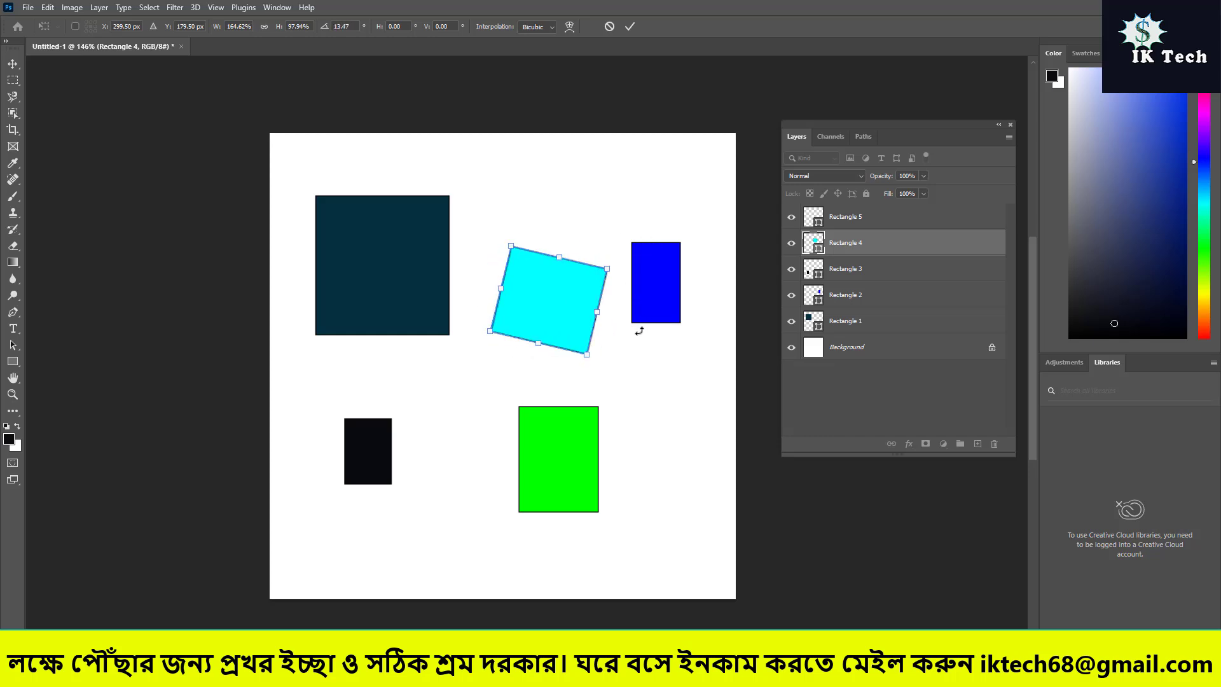
# Undo the cyan rectangle's scaling and rotation, and leave Free Transform.
pyautogui.hotkey('ctrl', 'z')
pyautogui.hotkey('ctrl', 'z')
pyautogui.hotkey('ctrl', 'z')
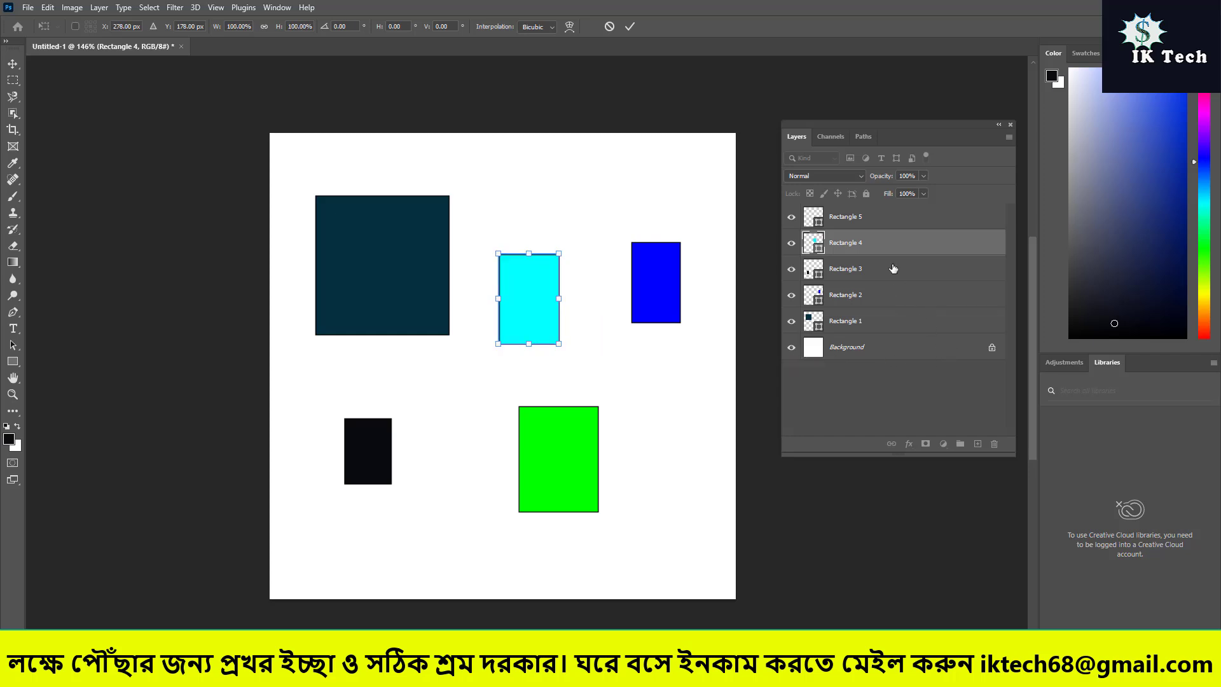
pyautogui.press('Escape')
# Delete all five rectangle layers, leaving only the Background layer.
pyautogui.press('Delete')
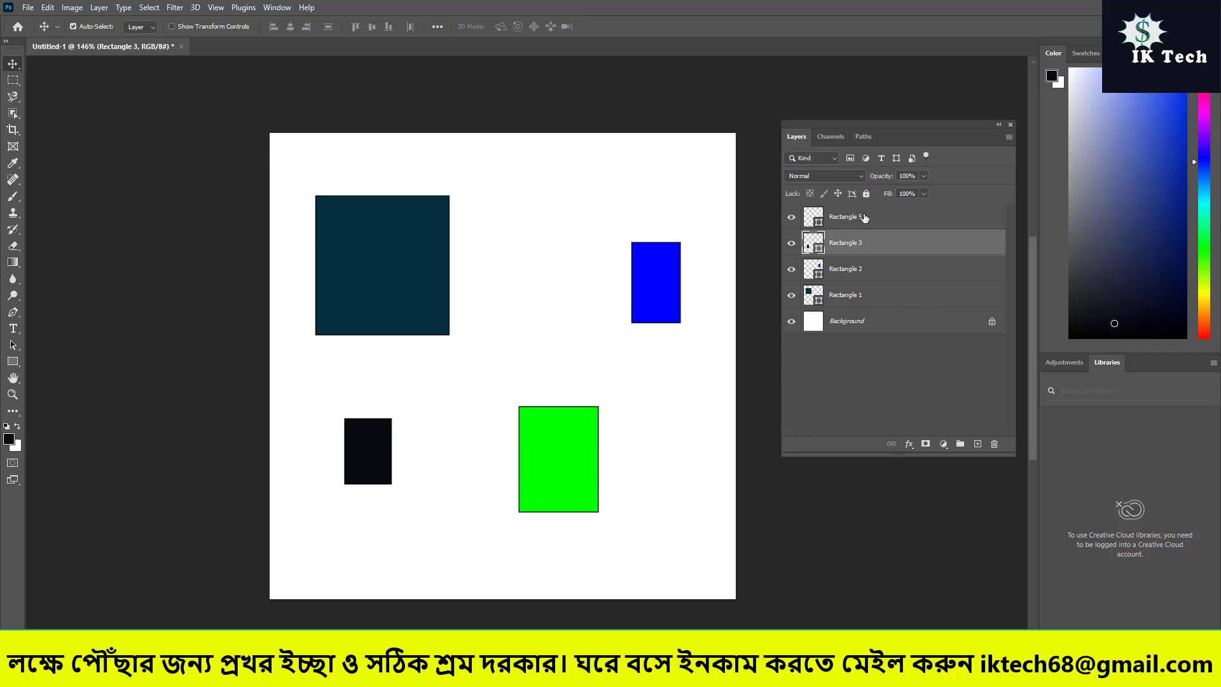
pyautogui.click(864, 219)
pyautogui.press('Delete')
pyautogui.click(863, 244)
pyautogui.press('Delete')
pyautogui.click(863, 223)
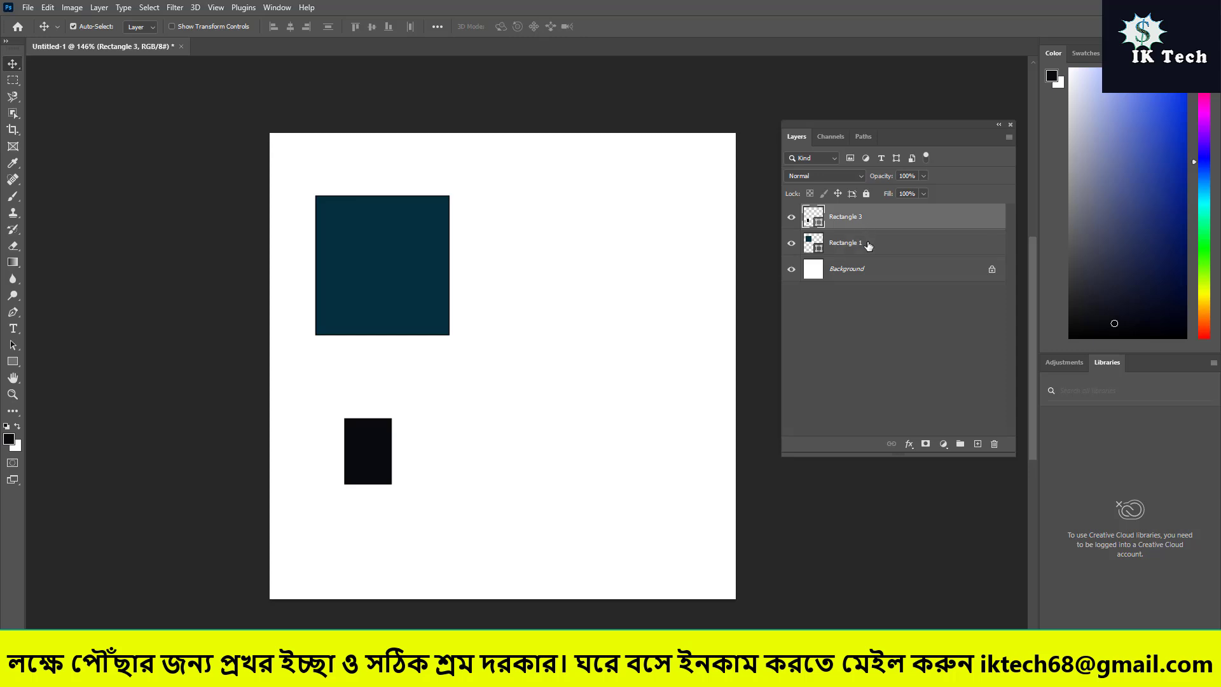
pyautogui.press('Delete')
pyautogui.press('Delete')
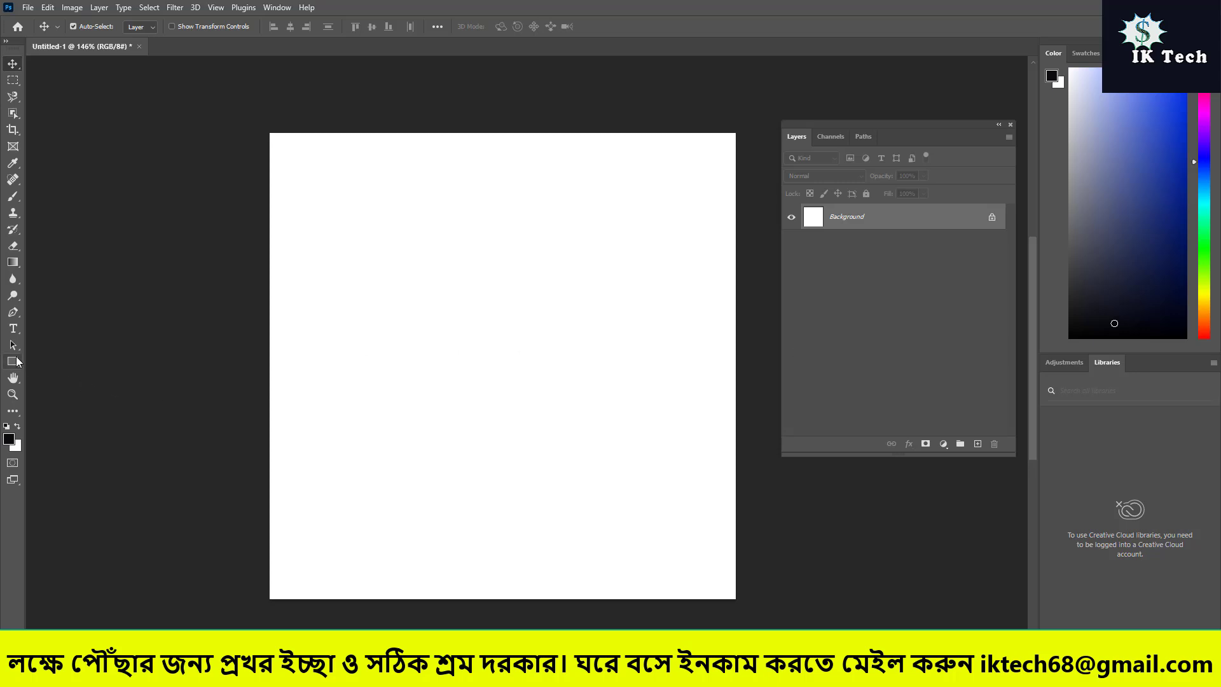
# Draw a black rectangle about 109 x 84 px in the canvas's upper-left area, and move it straight up to about Y 41.5 px.
pyautogui.moveTo(13, 362); pyautogui.dragTo(62, 360)
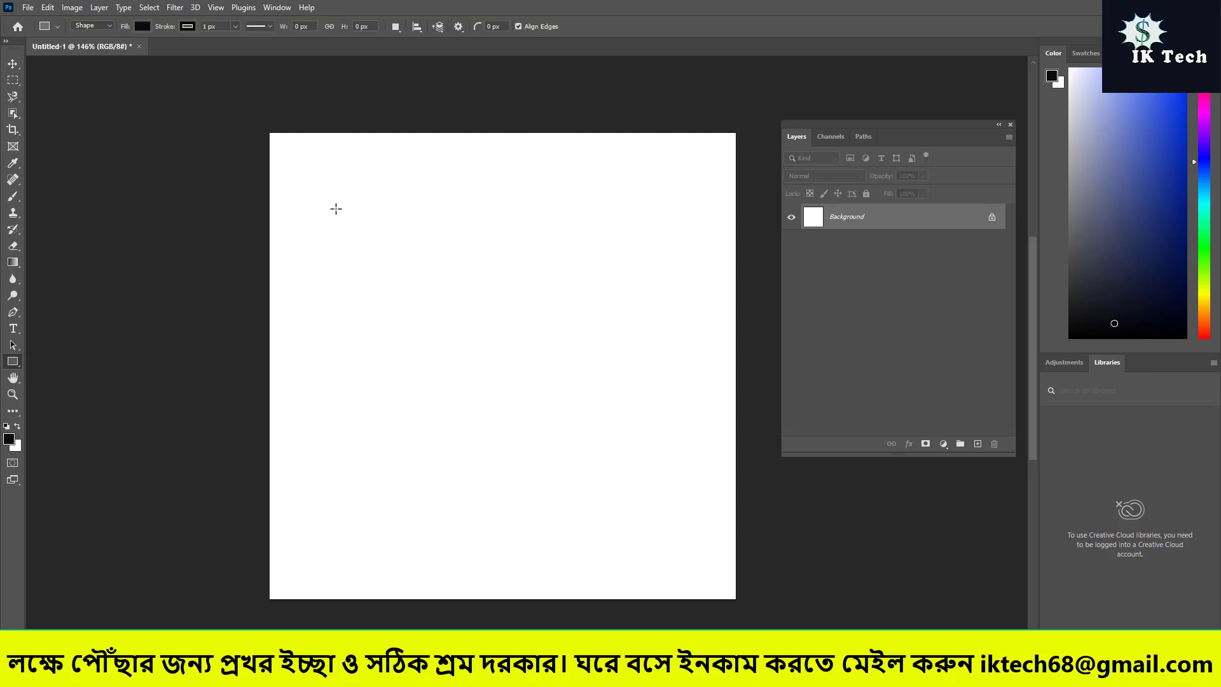
pyautogui.moveTo(335, 207); pyautogui.dragTo(436, 285)
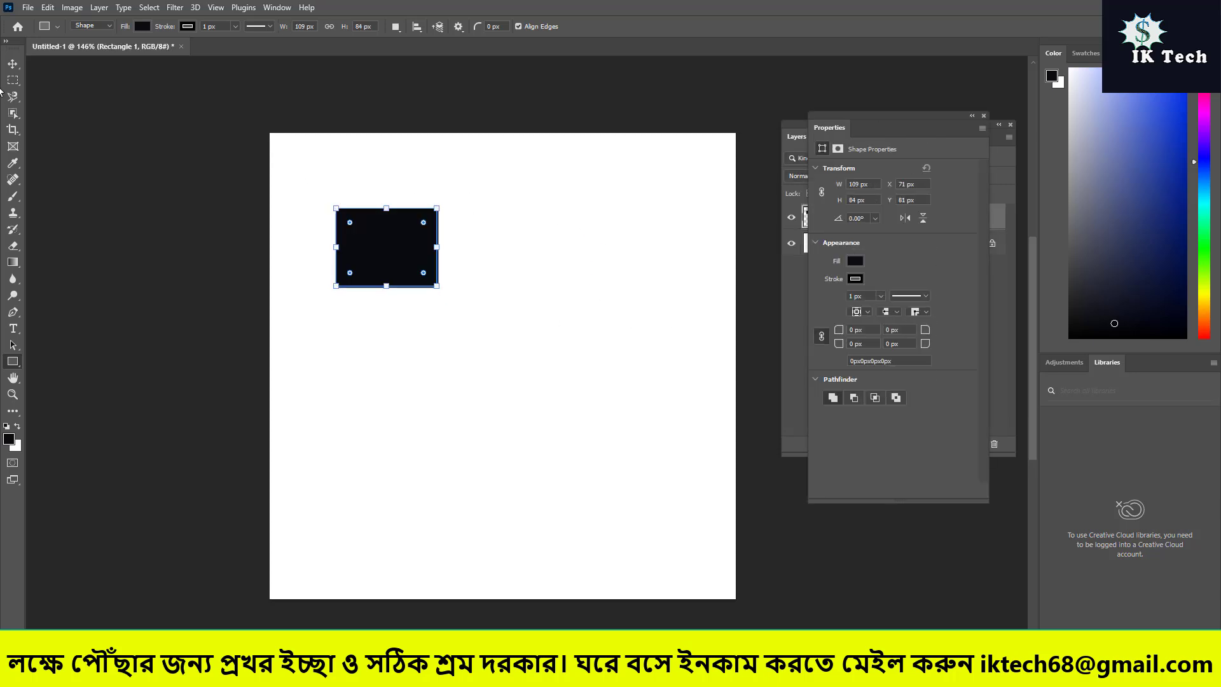
pyautogui.click(17, 67)
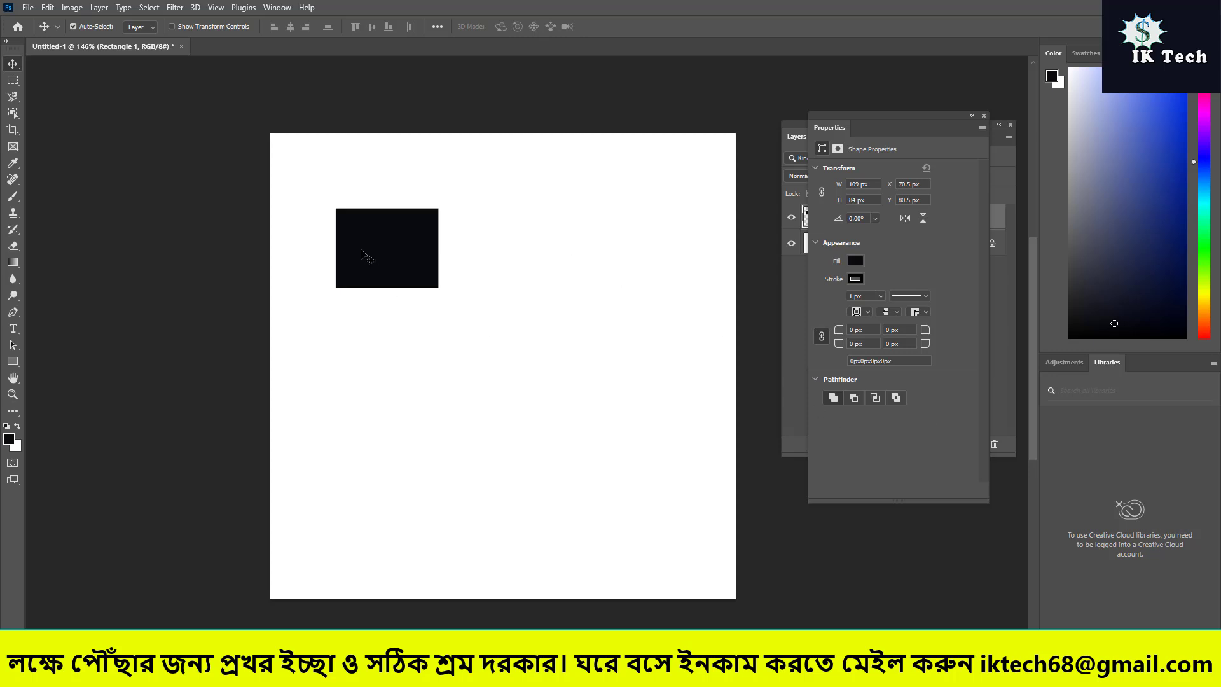
pyautogui.moveTo(360, 253); pyautogui.dragTo(385, 213)
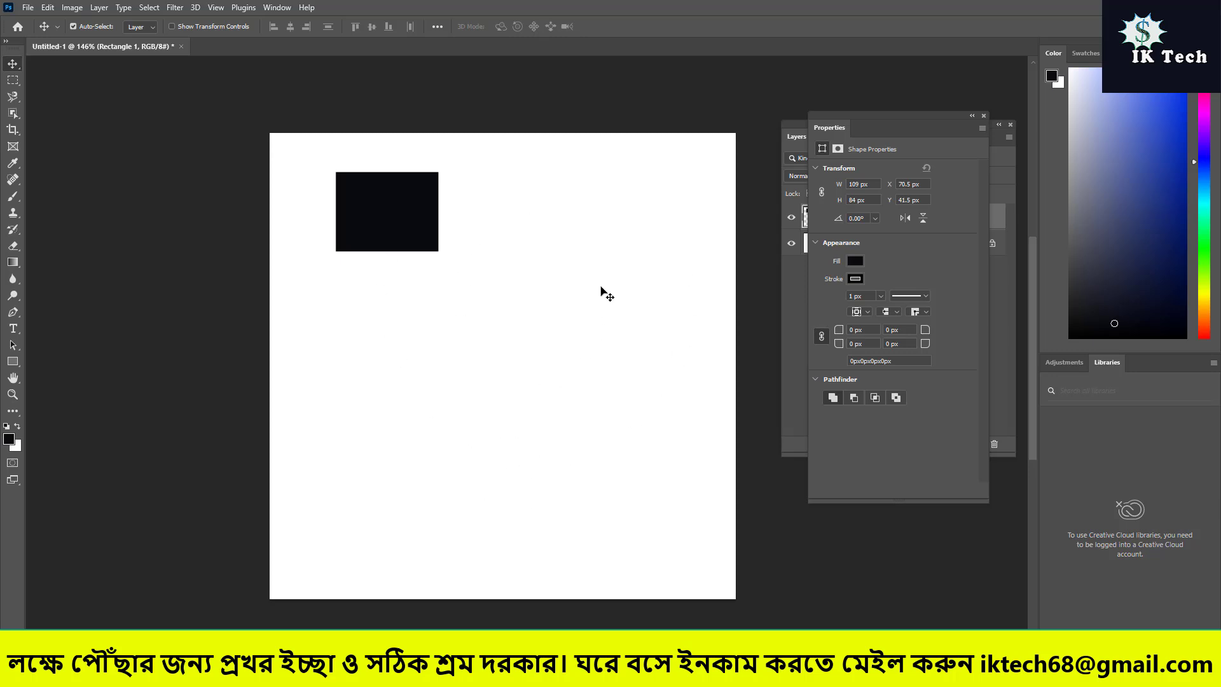
pyautogui.press('ctrl')
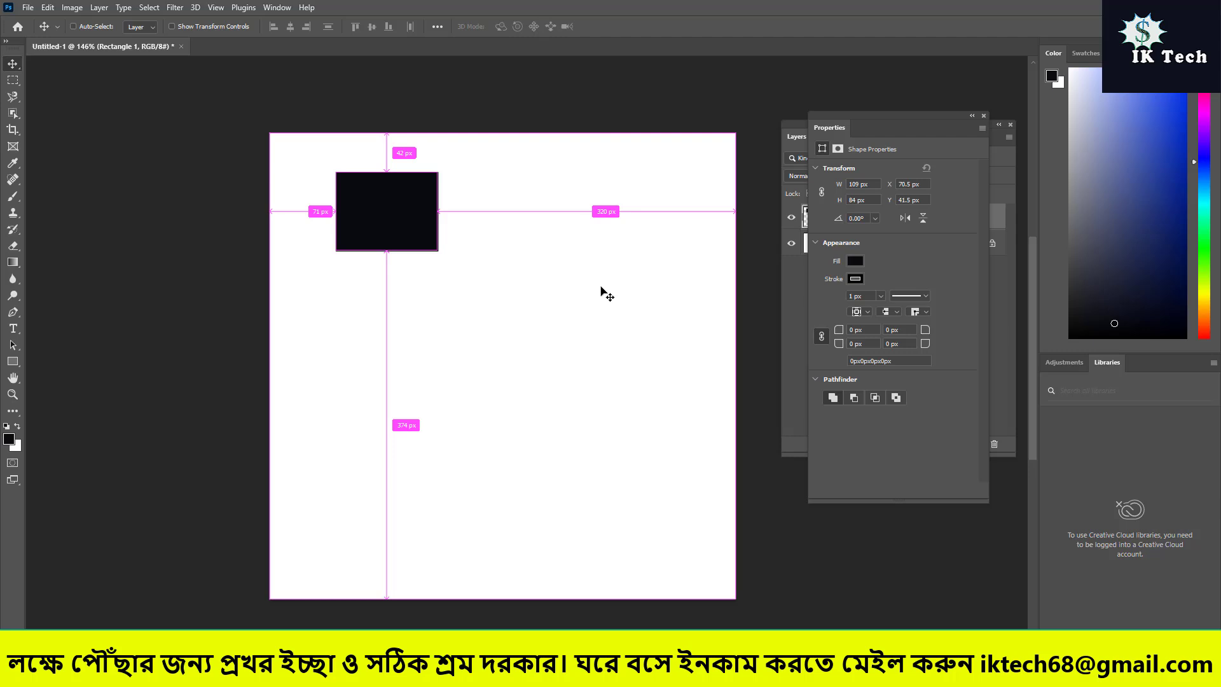
# Select the entire canvas, align the black rectangle to its left edge and right edge, and center it horizontally.
pyautogui.hotkey('ctrl', 'a')
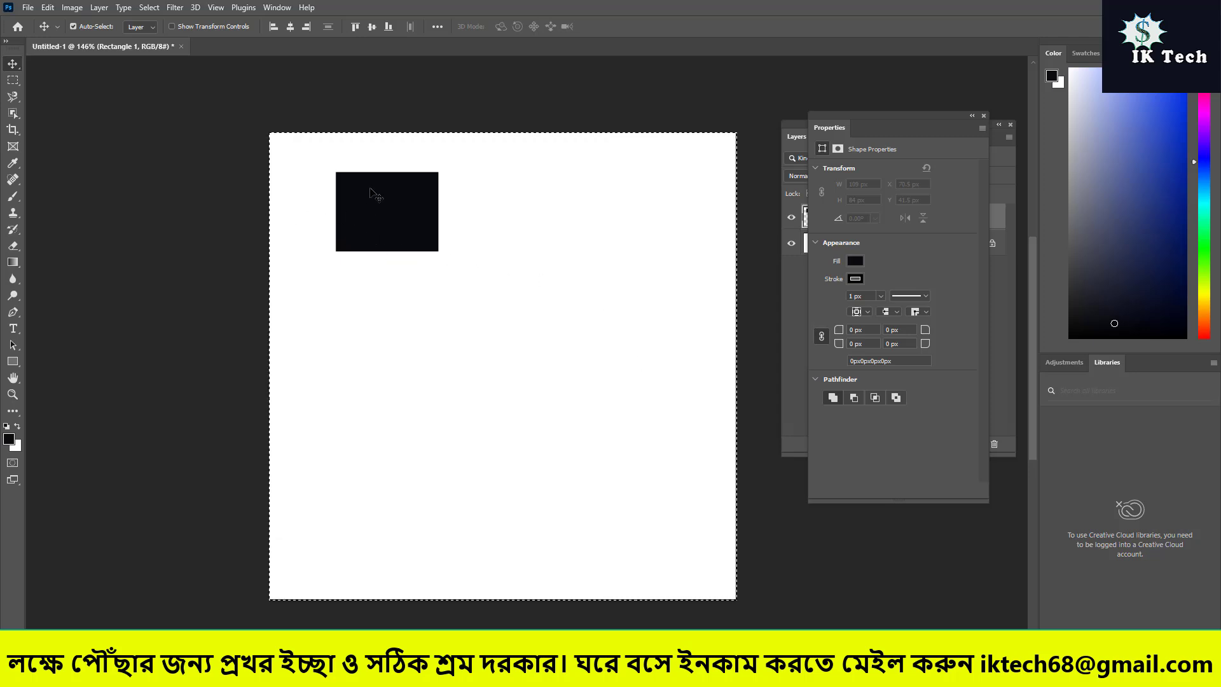
pyautogui.click(274, 27)
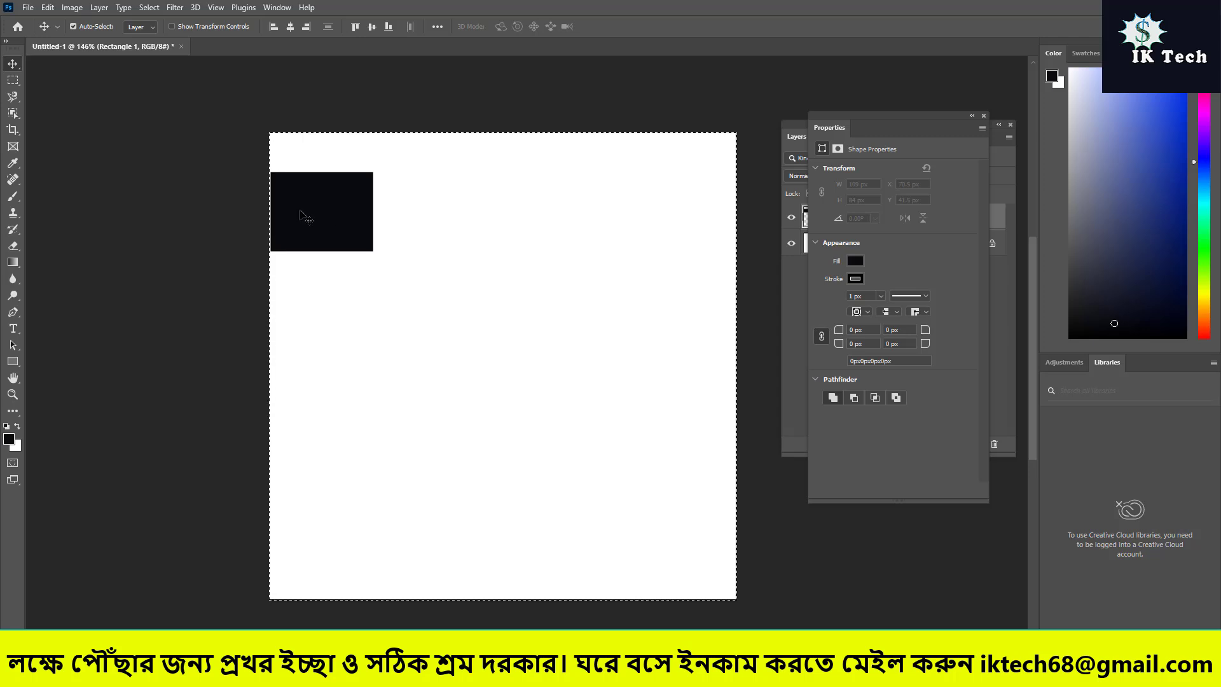
pyautogui.click(306, 27)
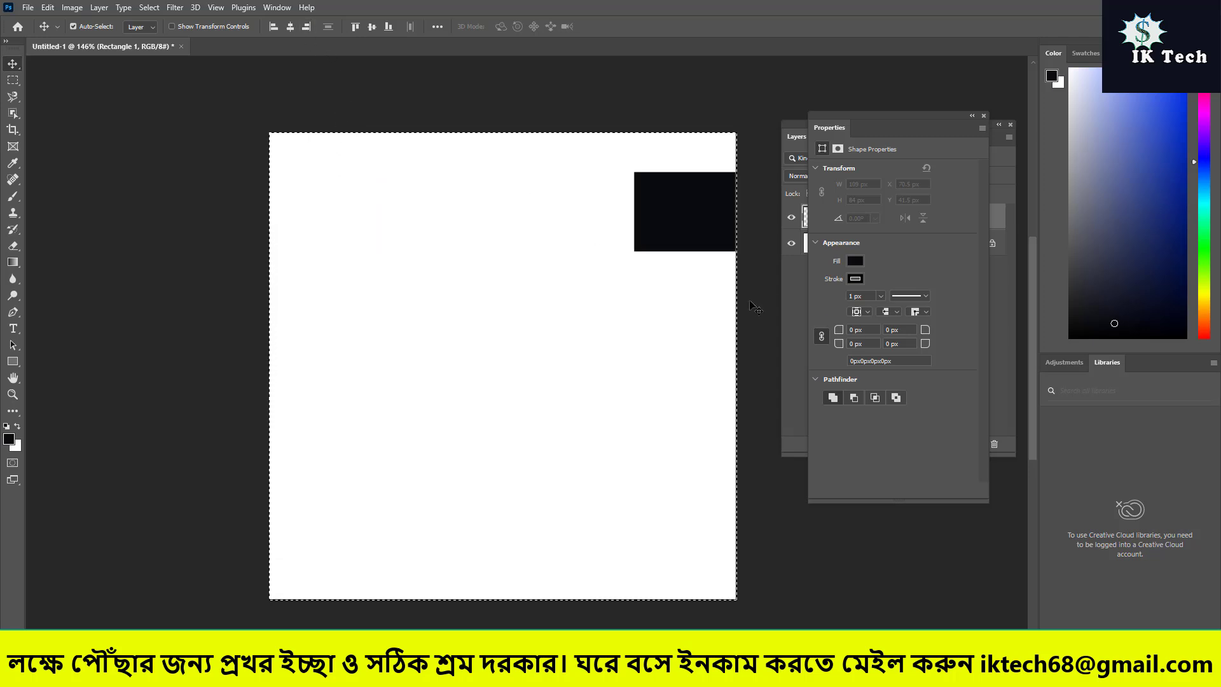
pyautogui.click(290, 27)
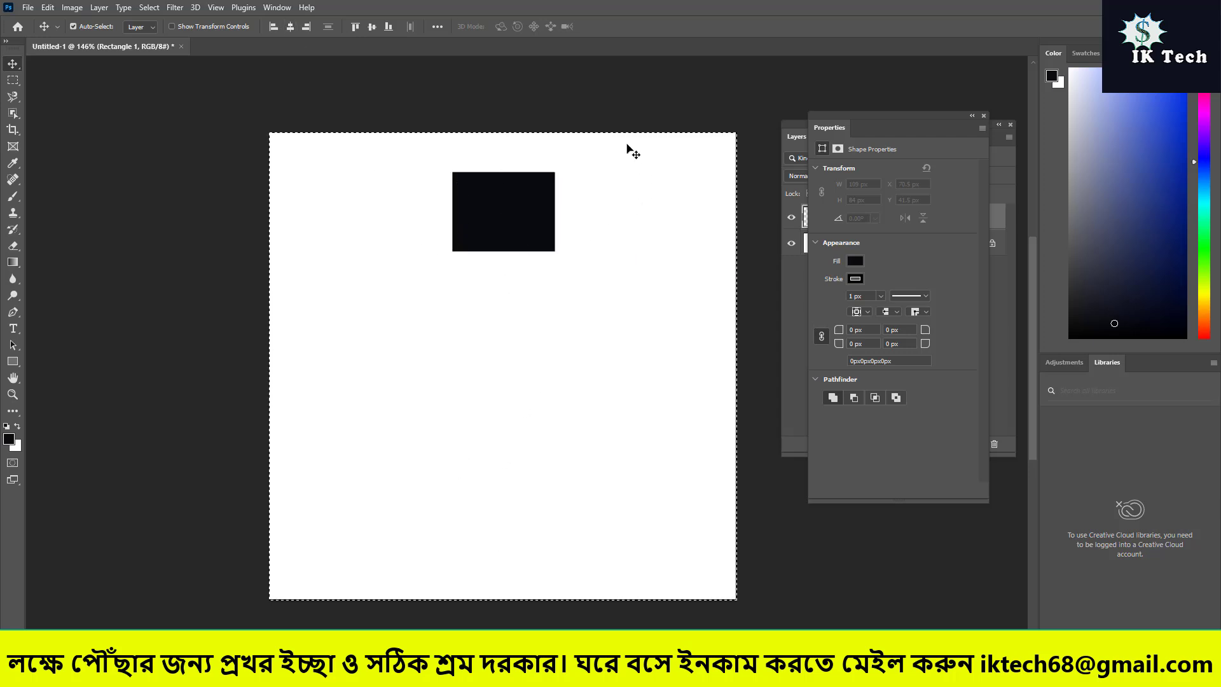
# Align the black rectangle to the canvas's bottom and top edges, center it vertically, and clear the selection.
pyautogui.click(389, 26)
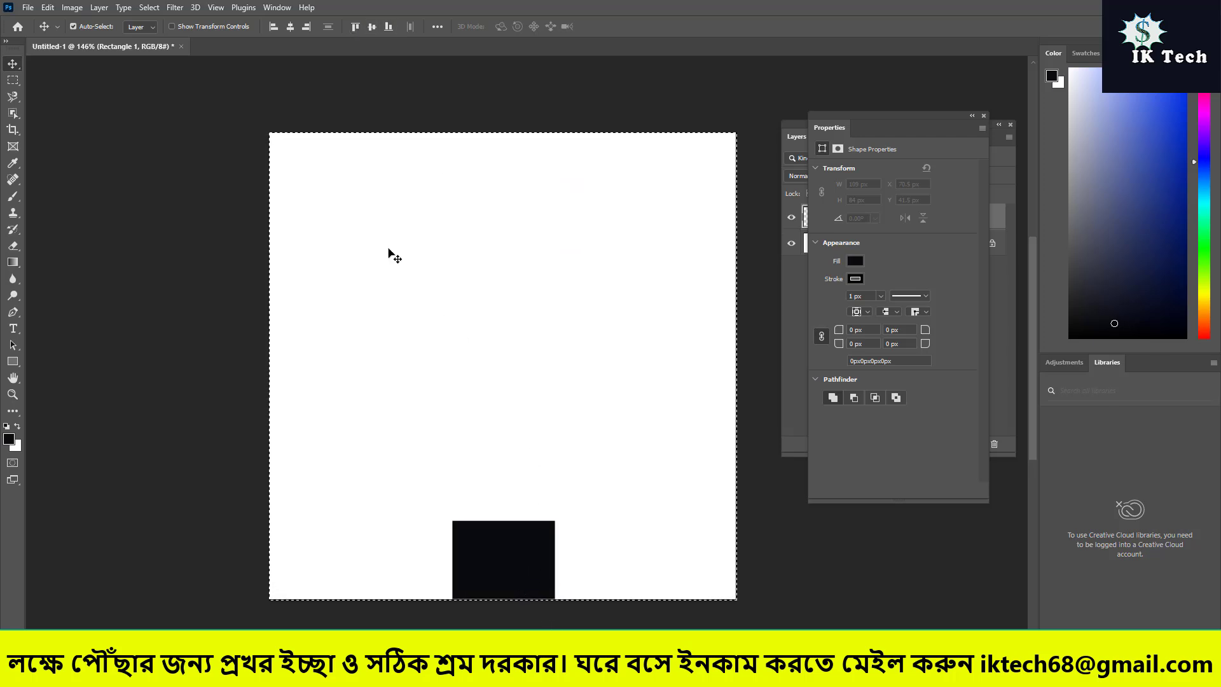
pyautogui.click(355, 26)
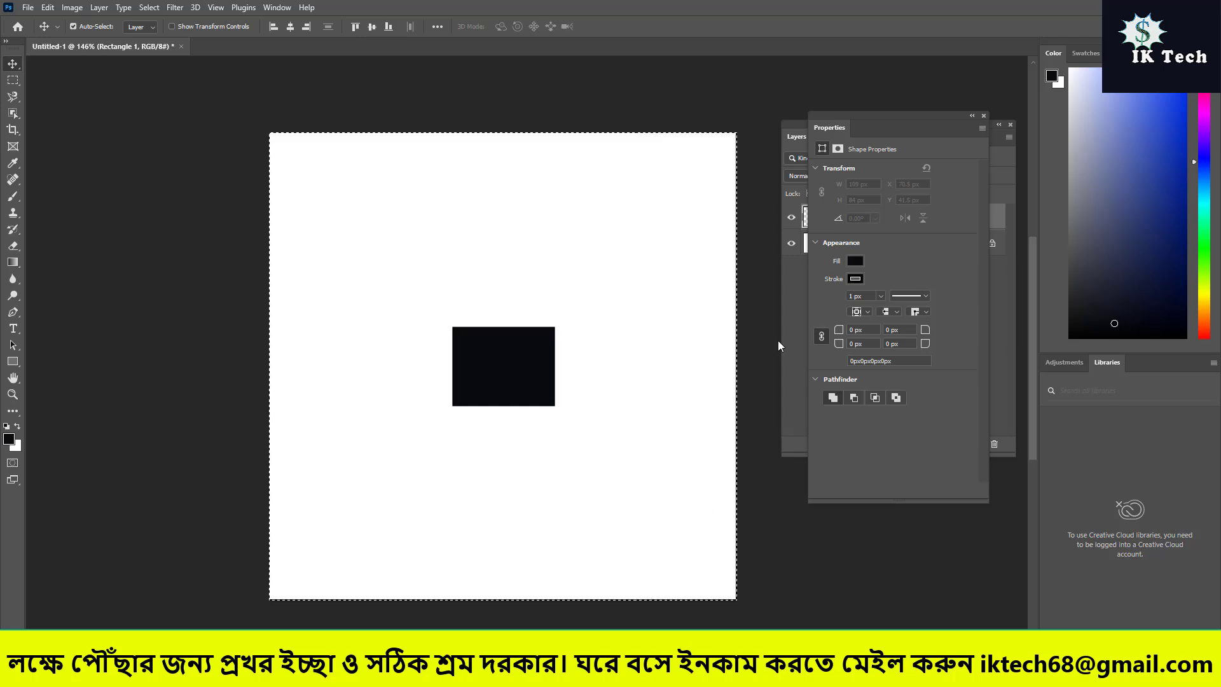
pyautogui.press('ctrl')
pyautogui.hotkey('ctrl', 'd')
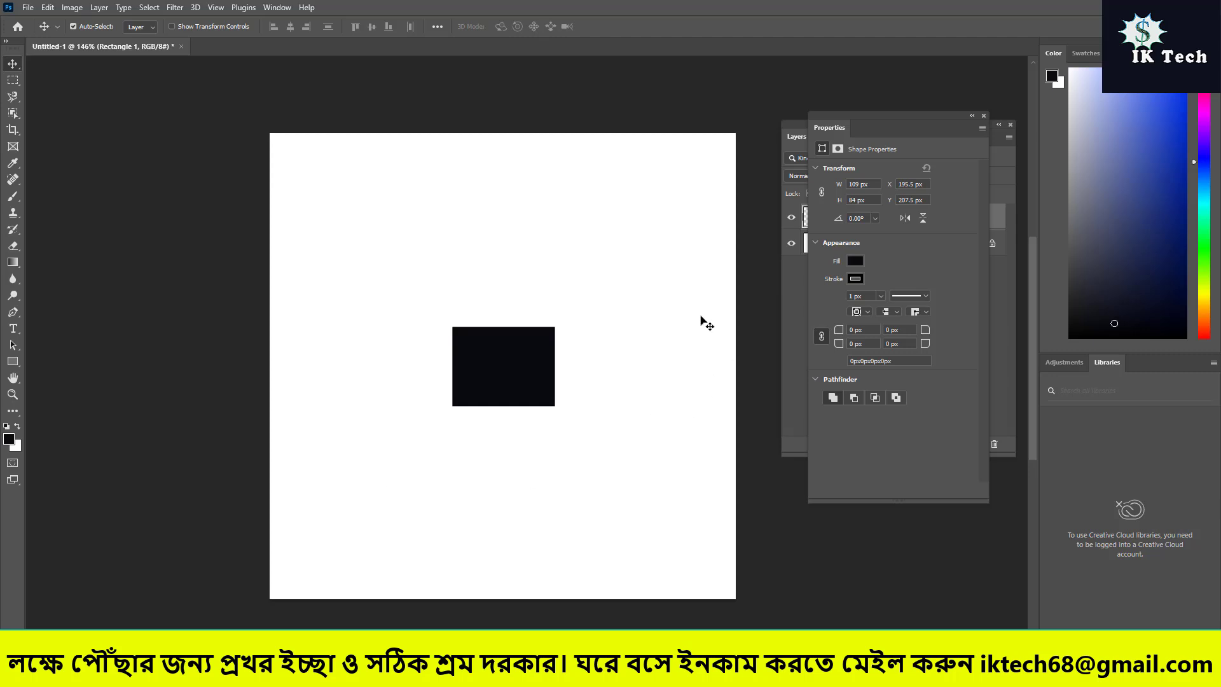
# Replace the centered rectangle with a black horizontal bar about 454 x 47 px near the canvas's upper edge, and close the shape properties.
pyautogui.press('Delete')
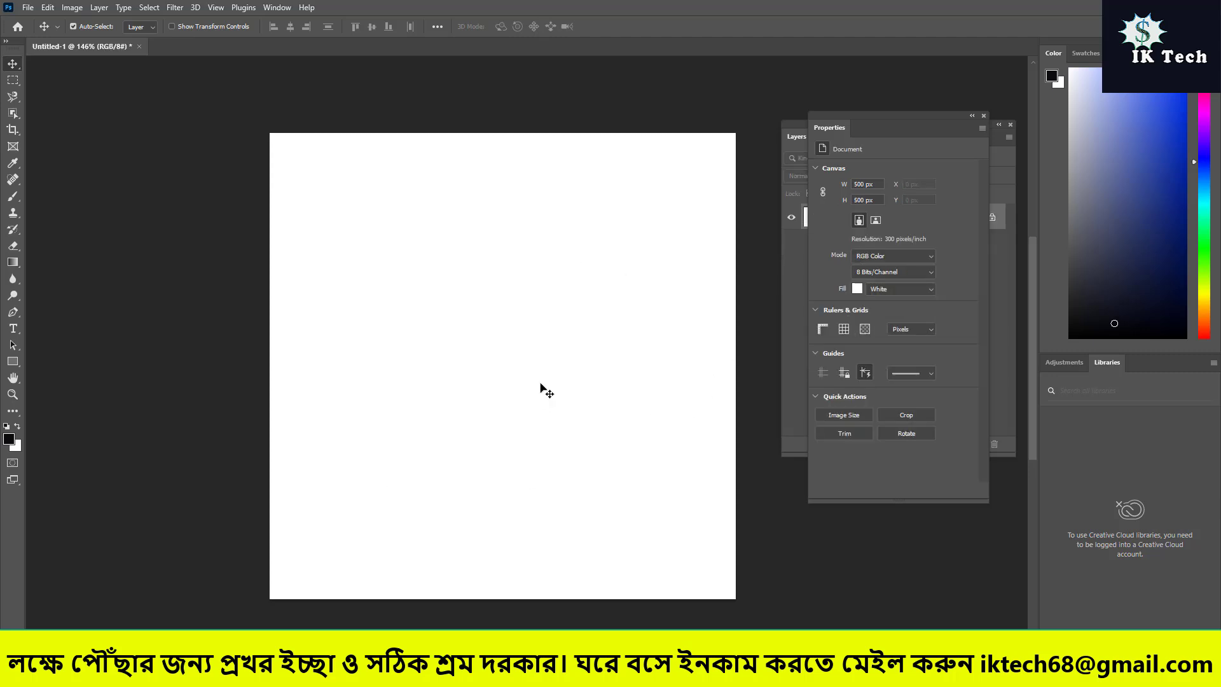
pyautogui.click(17, 363)
pyautogui.moveTo(298, 159)
pyautogui.mouseDown()
pyautogui.moveTo(604, 225)
pyautogui.moveTo(720, 203)
pyautogui.mouseUp()
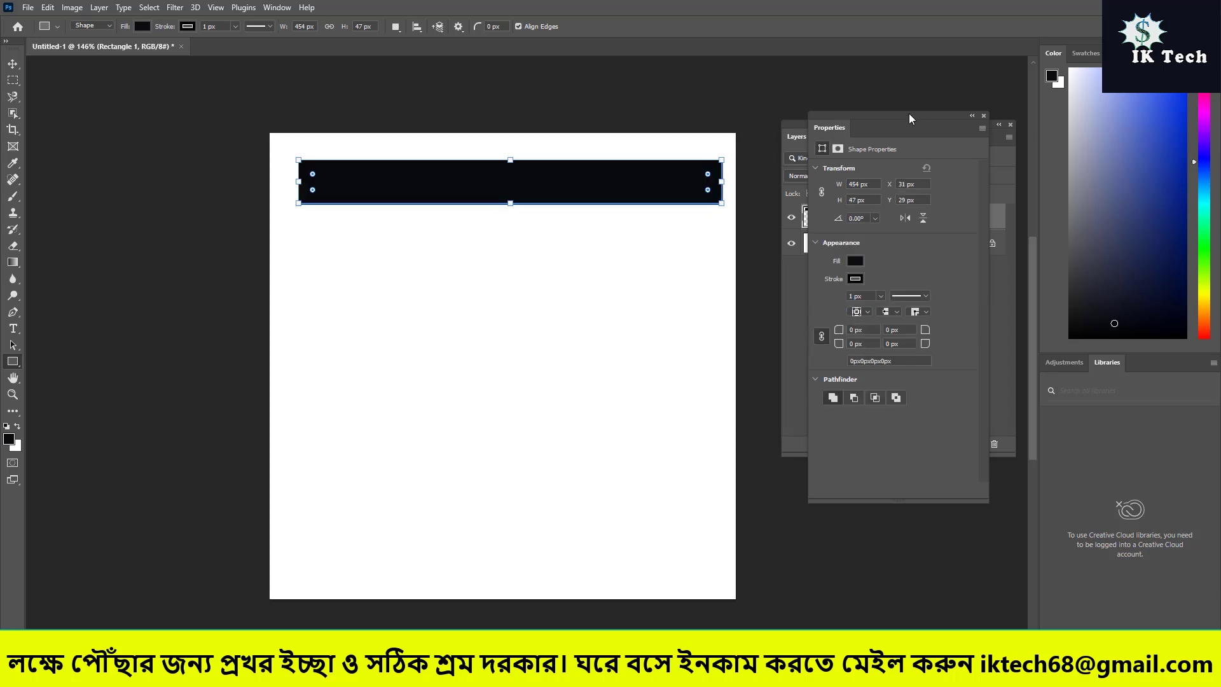
pyautogui.click(984, 117)
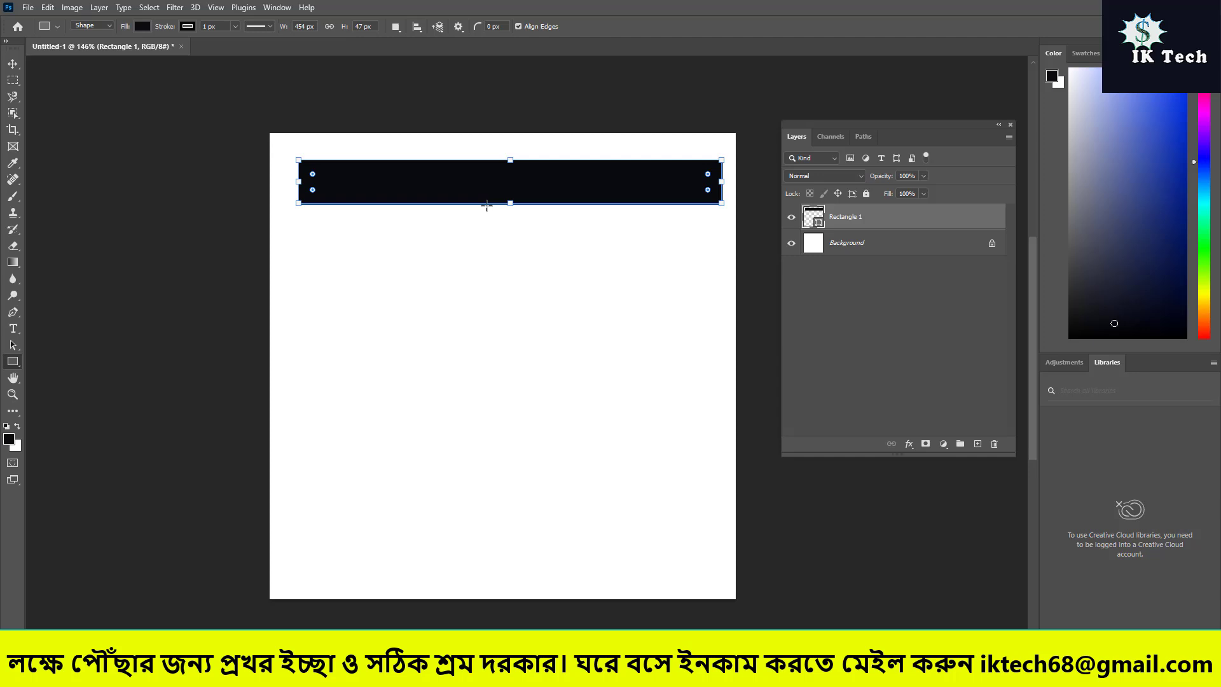
# Duplicate the horizontal bar layer five times.
pyautogui.hotkey('ctrl', 'j')
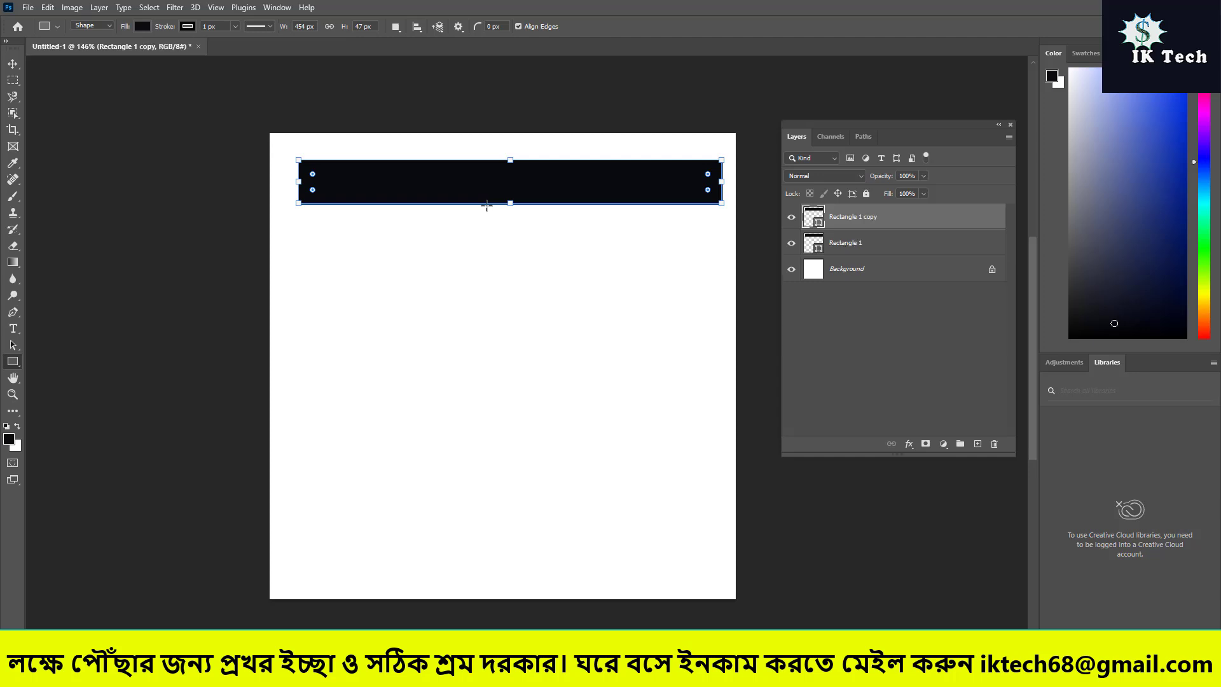
pyautogui.hotkey('ctrl', 'j')
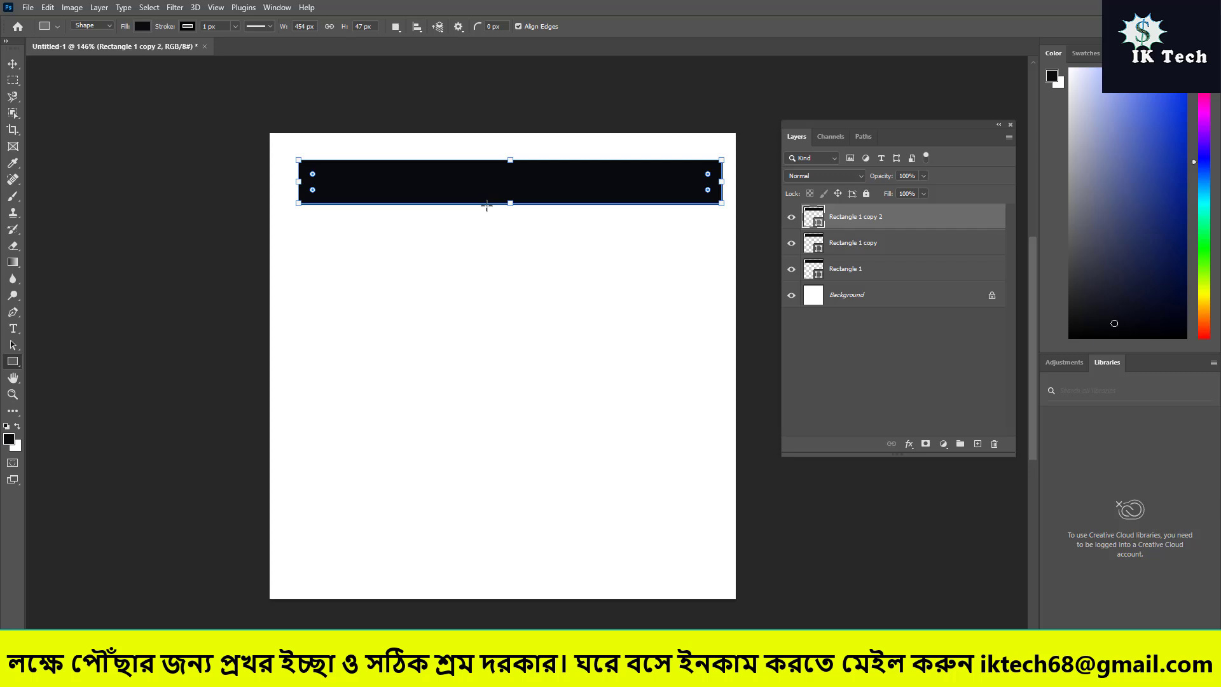
pyautogui.hotkey('ctrl', 'j')
pyautogui.hotkey('ctrl', 'j')
pyautogui.hotkey('ctrl', 'j')
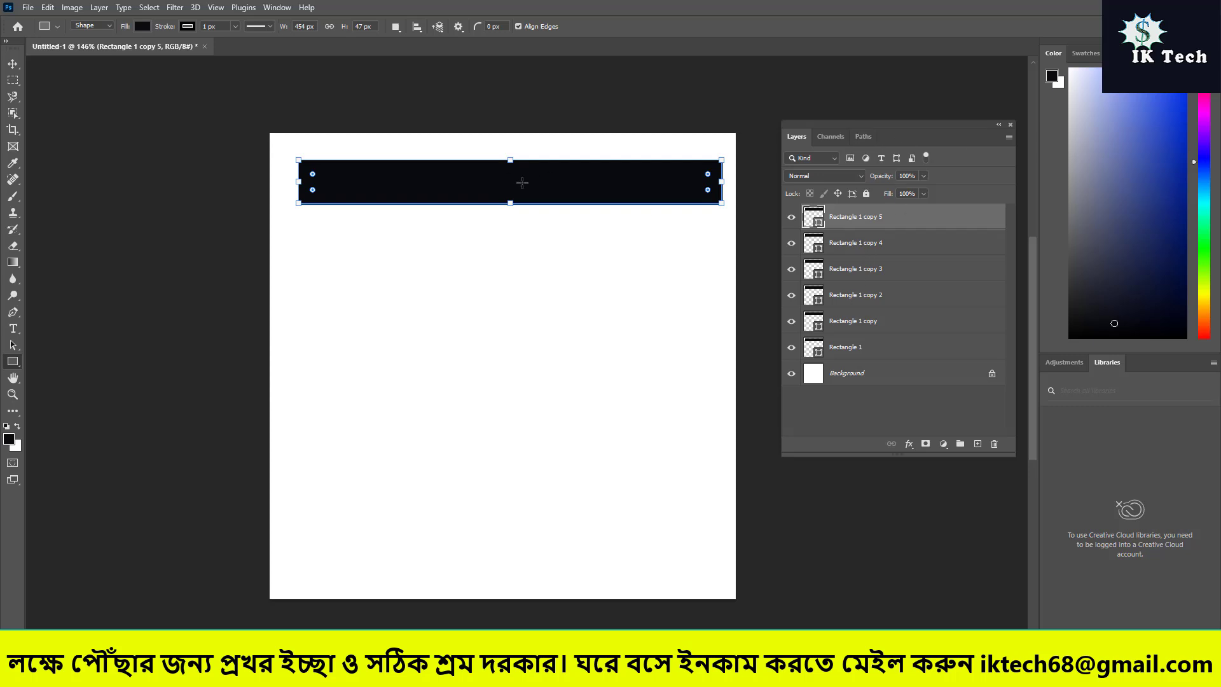
# Move Rectangle 1 copy 5 near the canvas's lower edge and Rectangle 1 copy 4 just below the remaining stacked bars.
pyautogui.click(13, 64)
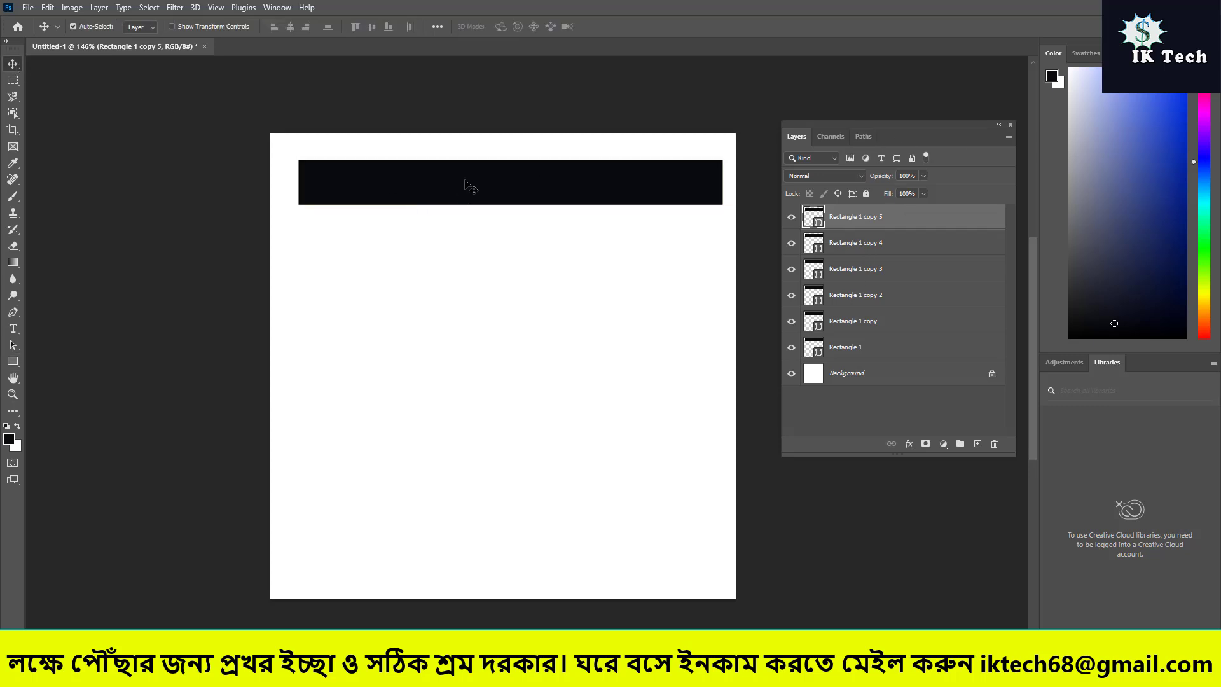
pyautogui.moveTo(469, 185); pyautogui.dragTo(449, 552)
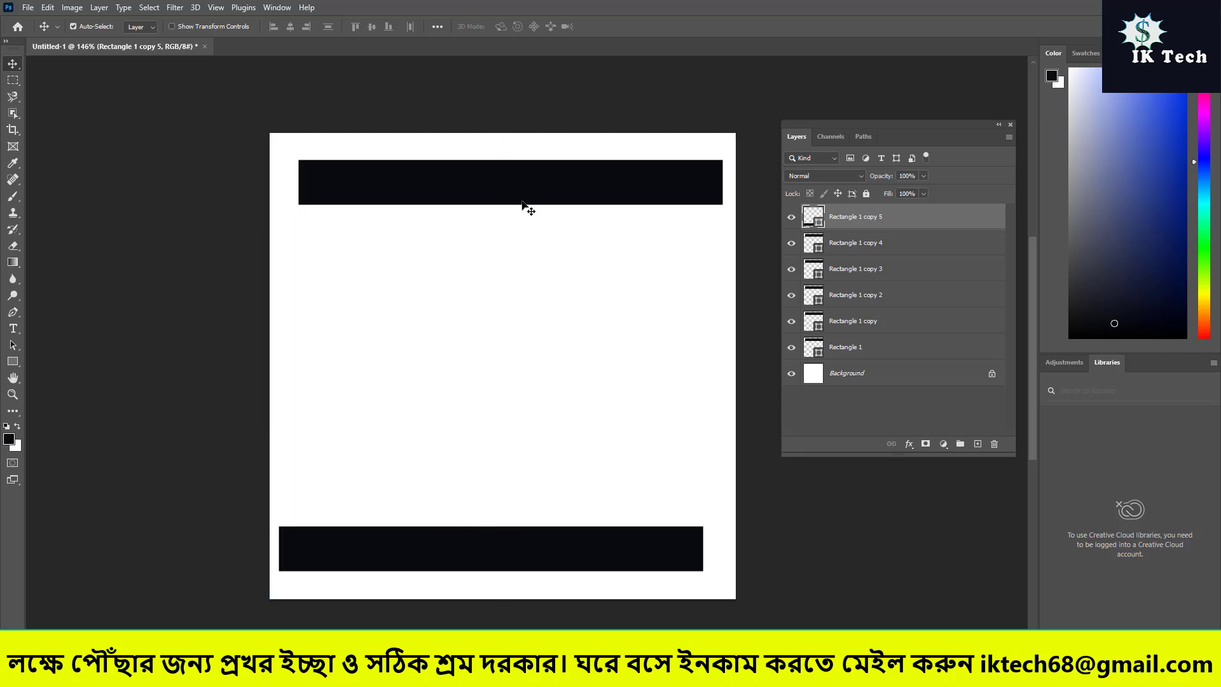
pyautogui.moveTo(522, 200); pyautogui.dragTo(510, 265)
pyautogui.moveTo(498, 155); pyautogui.dragTo(488, 389)
pyautogui.moveTo(531, 267)
pyautogui.mouseDown()
pyautogui.moveTo(521, 412)
pyautogui.moveTo(576, 262)
pyautogui.moveTo(531, 246)
pyautogui.mouseUp()
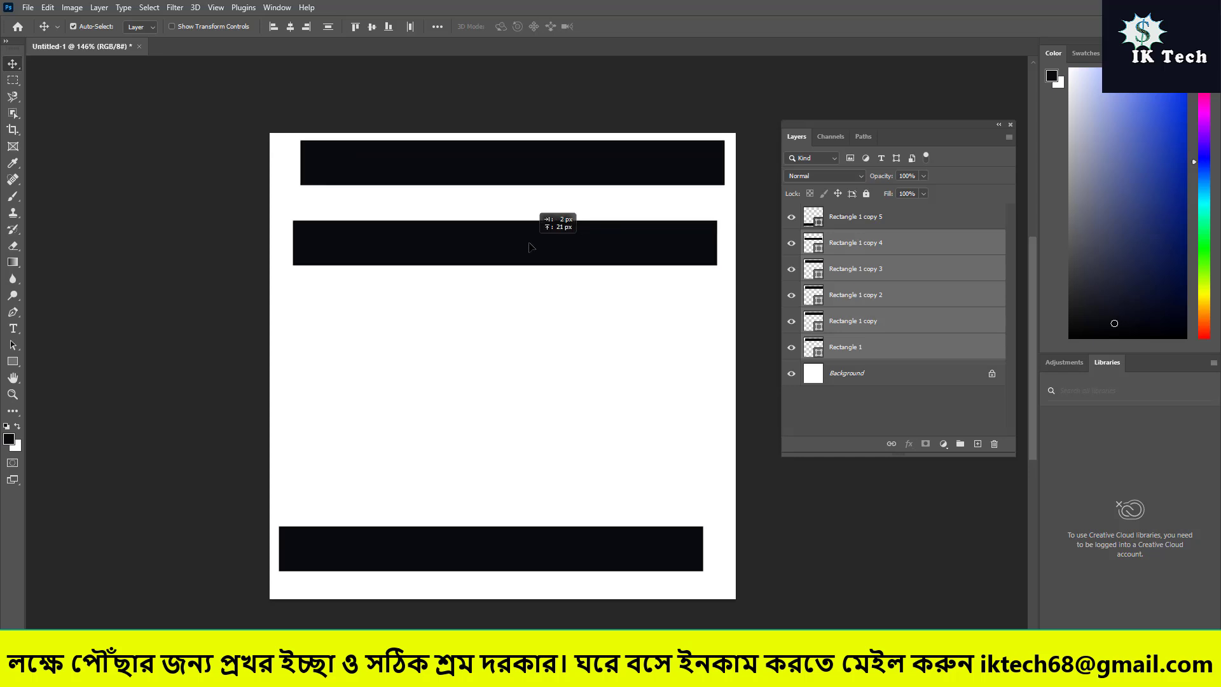
pyautogui.moveTo(526, 159); pyautogui.dragTo(512, 184)
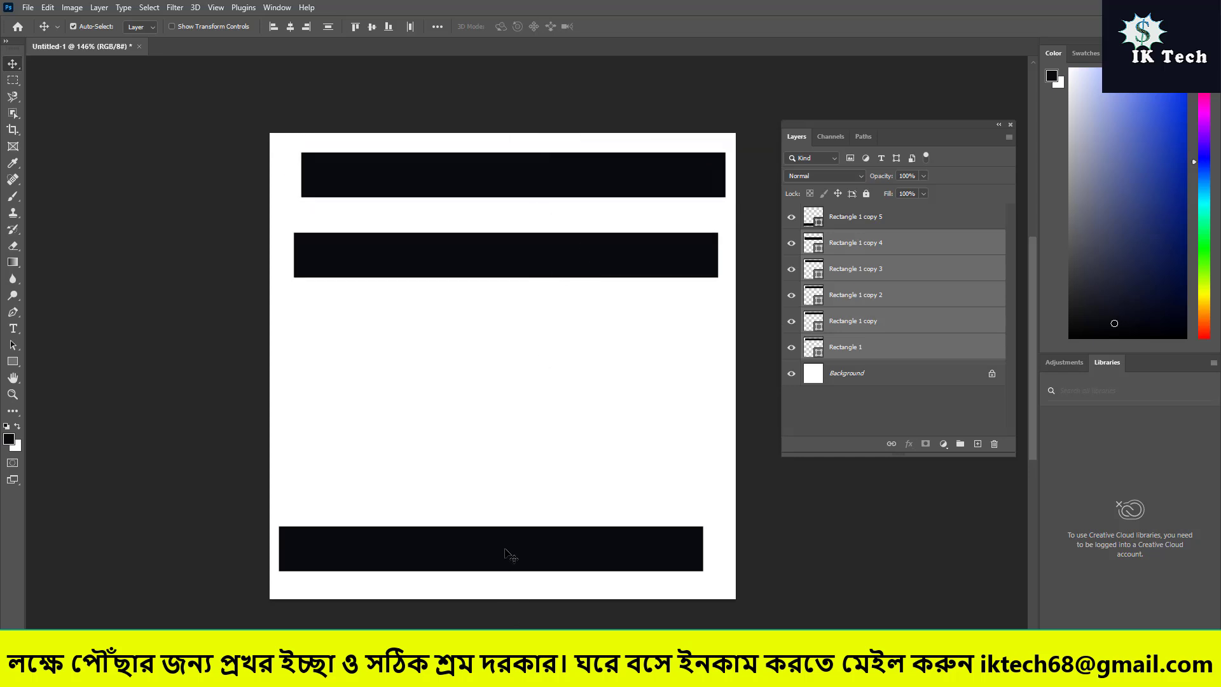
pyautogui.moveTo(506, 550); pyautogui.dragTo(523, 532)
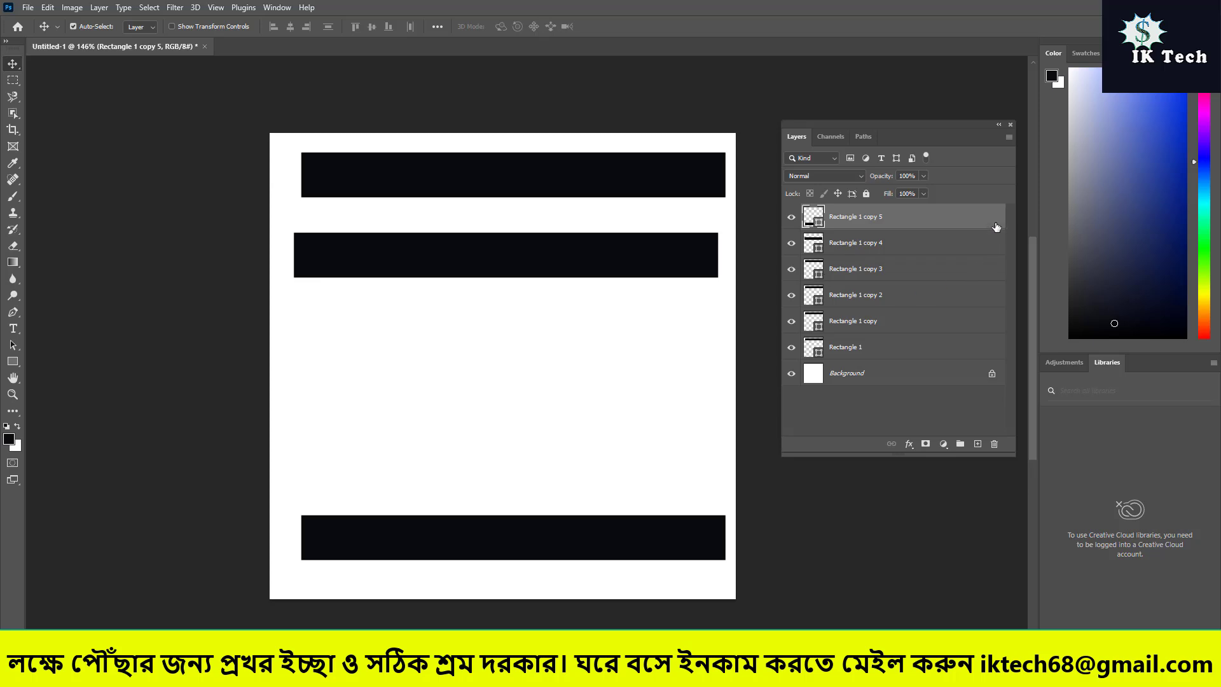
# Select all six bar layers, distribute them evenly in the vertical direction, and align their horizontal centers.
pyautogui.keyDown('ctrl'); pyautogui.click(895, 251); pyautogui.keyUp('ctrl')
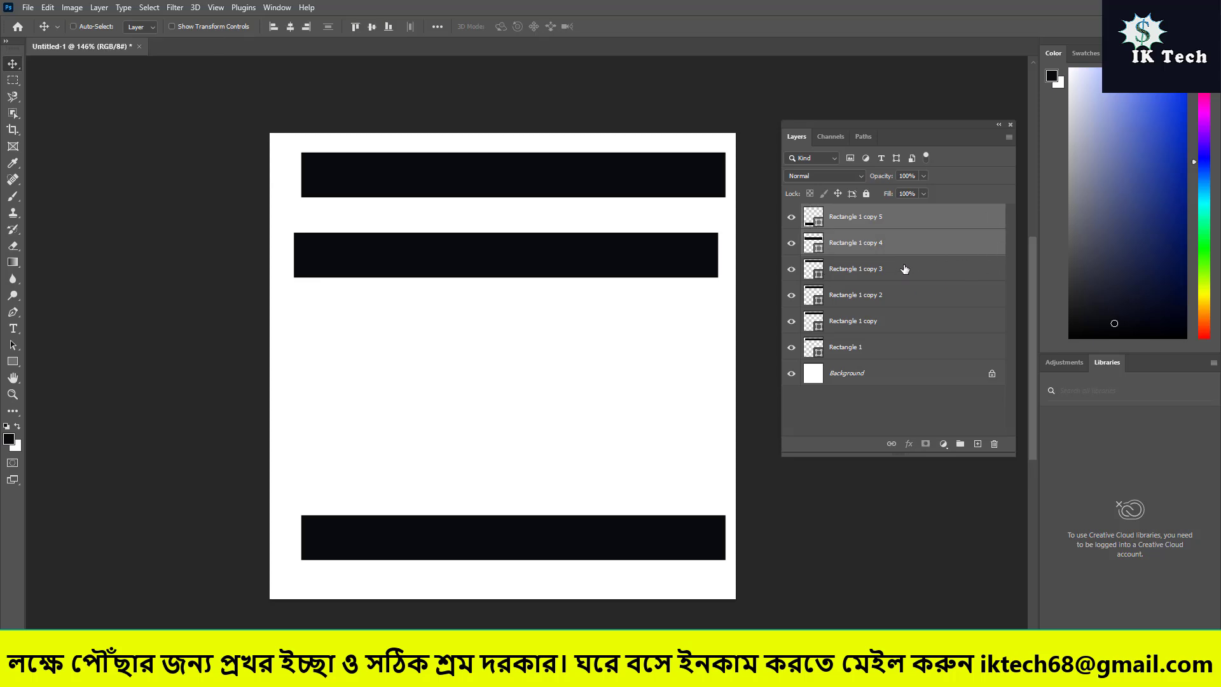
pyautogui.keyDown('ctrl'); pyautogui.click(904, 270); pyautogui.keyUp('ctrl')
pyautogui.keyDown('ctrl'); pyautogui.click(904, 294); pyautogui.keyUp('ctrl')
pyautogui.keyDown('ctrl'); pyautogui.click(906, 328); pyautogui.keyUp('ctrl')
pyautogui.keyDown('ctrl'); pyautogui.click(901, 348); pyautogui.keyUp('ctrl')
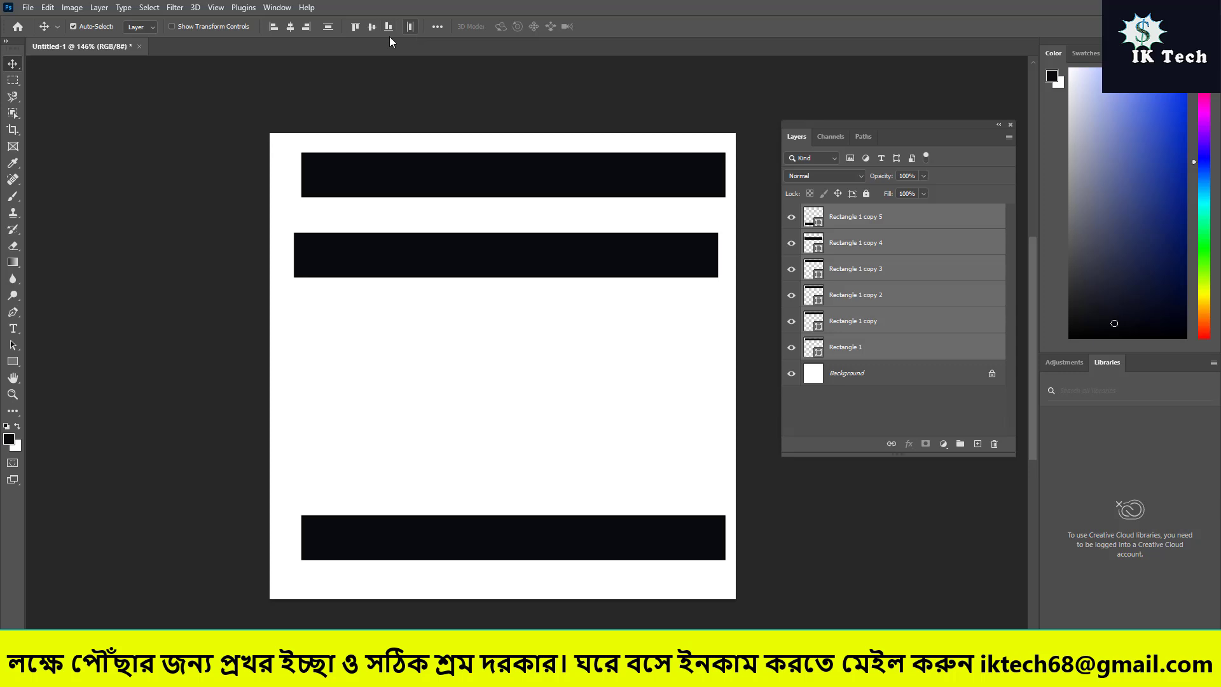
pyautogui.click(328, 27)
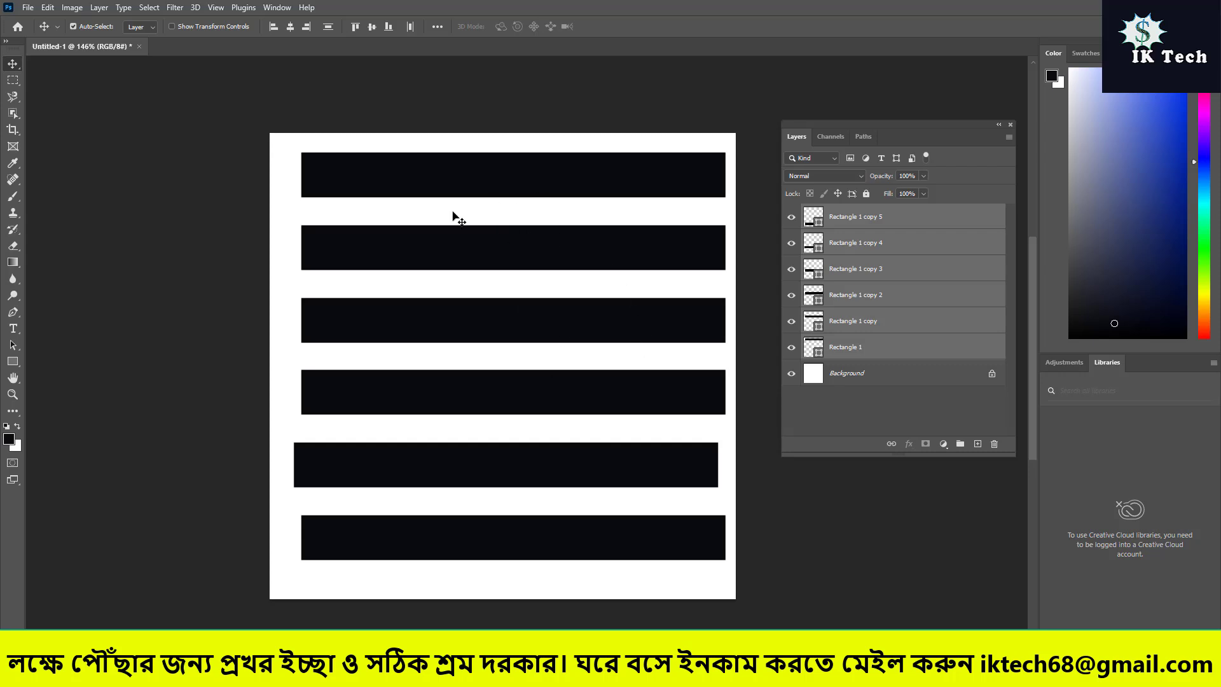
pyautogui.click(291, 26)
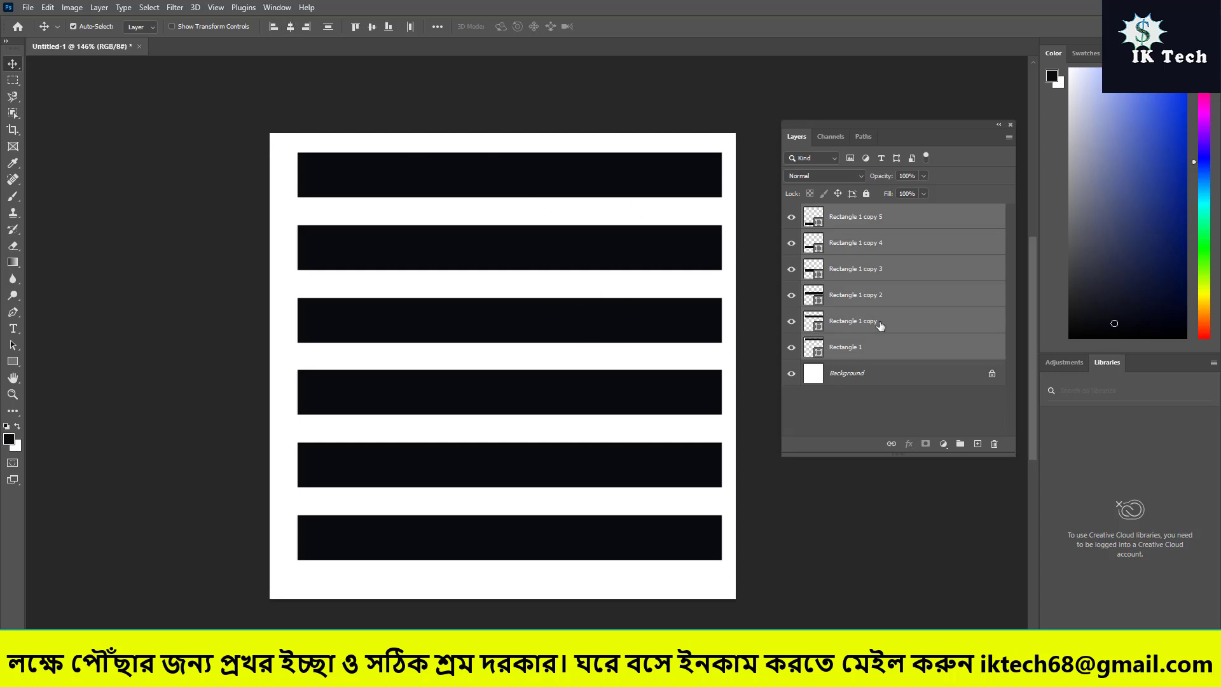
# Replace the six horizontal bars with a black vertical bar about 38 x 446 px near the canvas's left edge, and close the shape properties.
pyautogui.press('Delete')
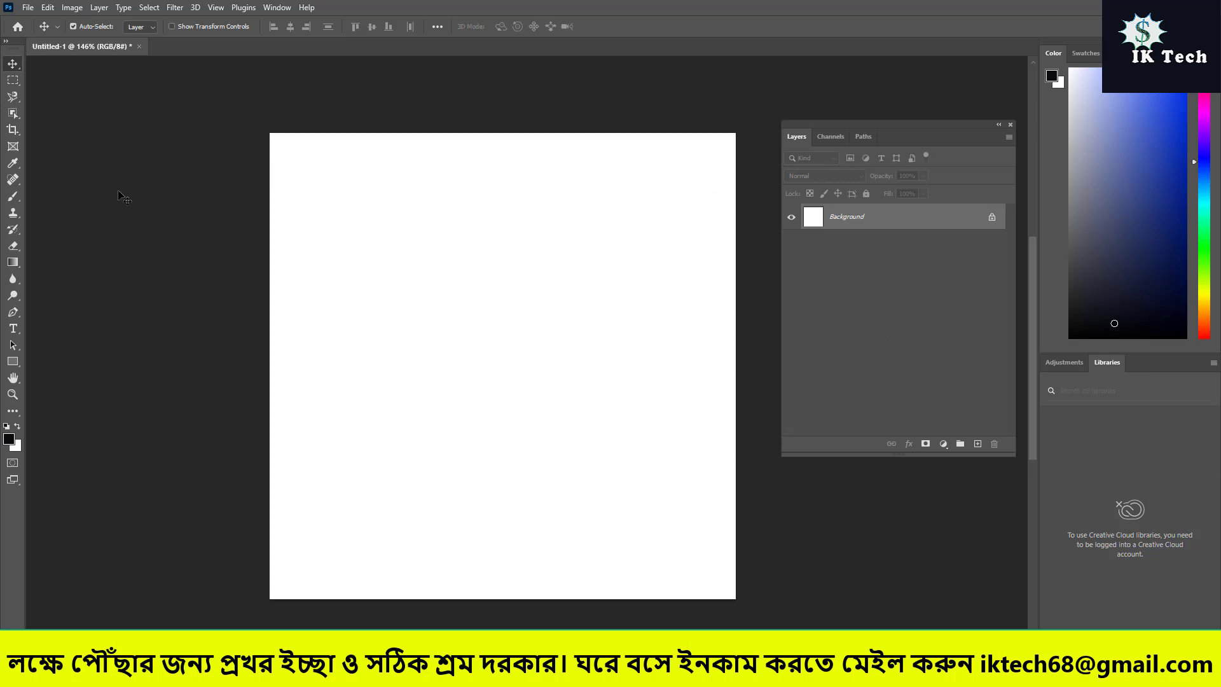
pyautogui.click(12, 361)
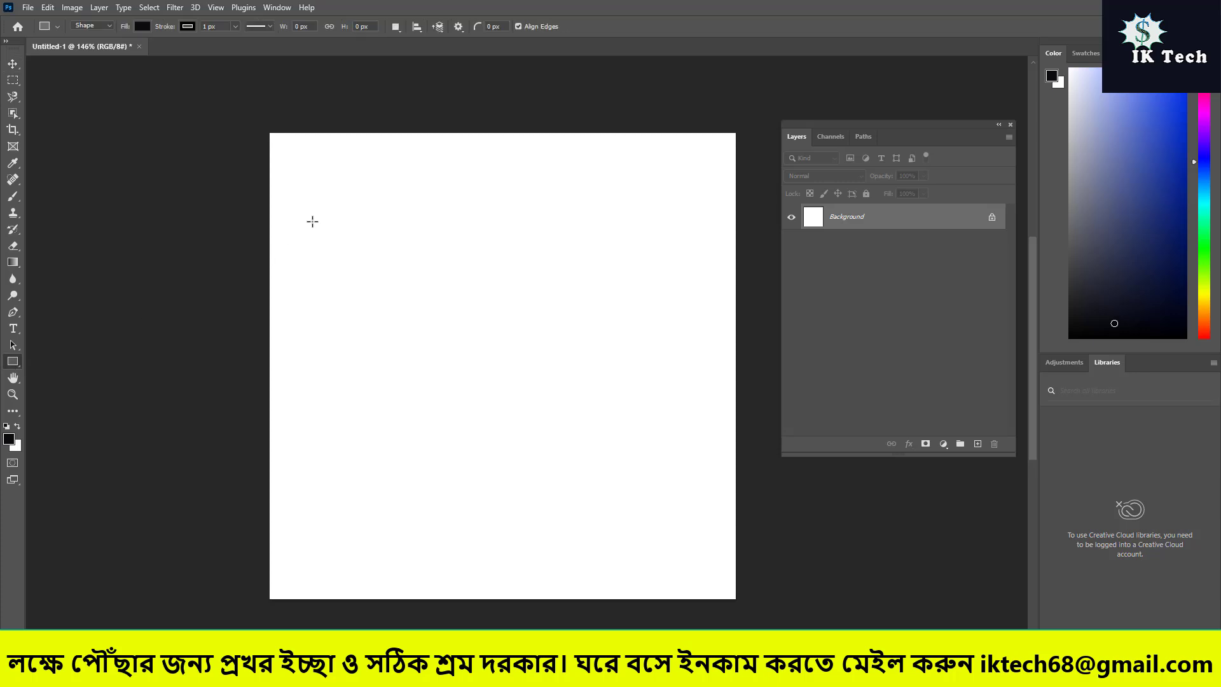
pyautogui.moveTo(301, 158); pyautogui.dragTo(334, 572)
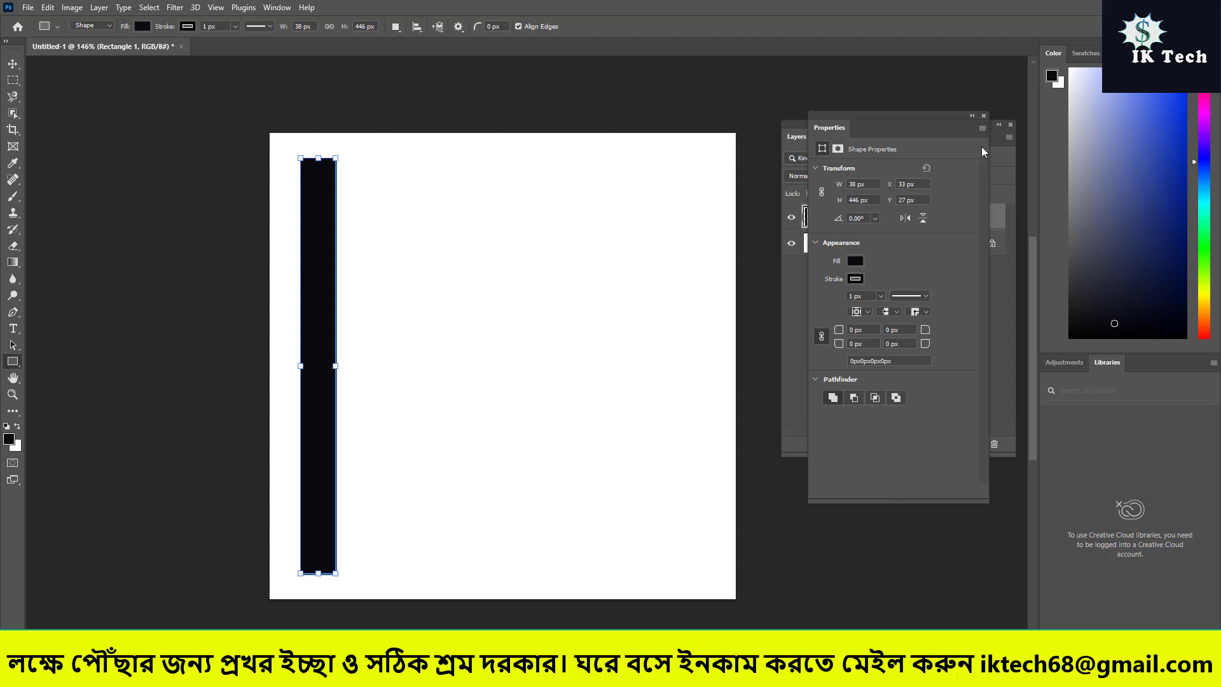
pyautogui.click(984, 116)
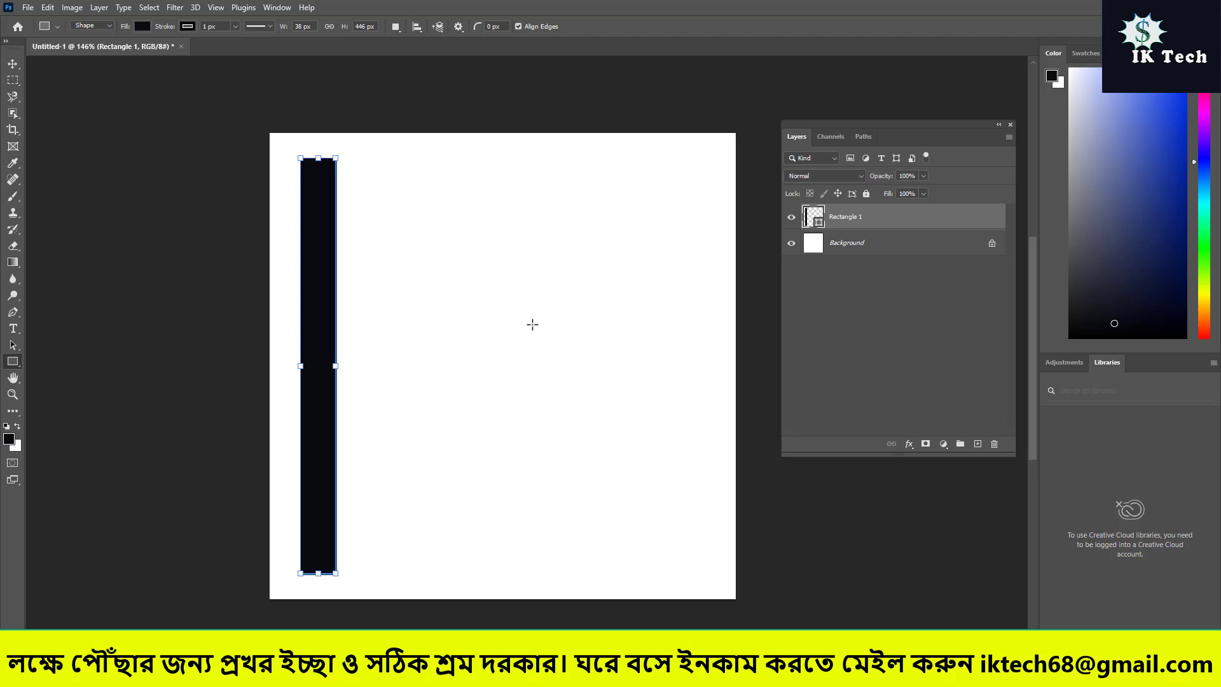
# Duplicate the vertical bar layer four times.
pyautogui.hotkey('ctrl', 'j')
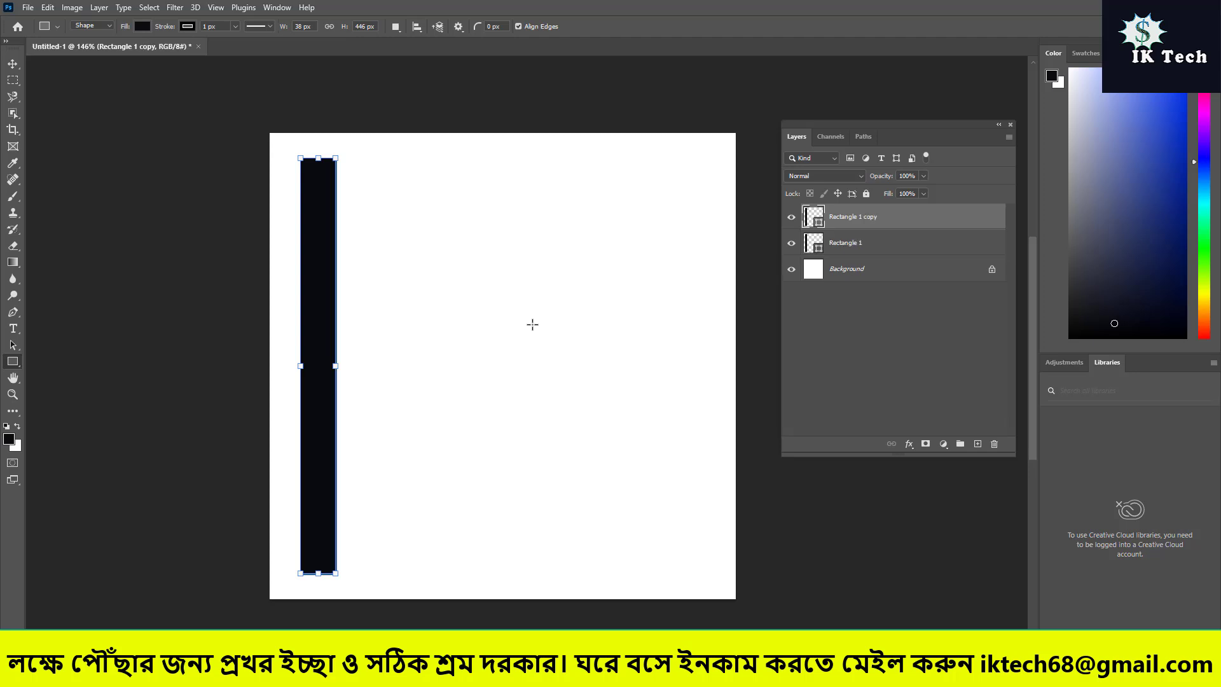
pyautogui.hotkey('ctrl', 'j')
pyautogui.hotkey('ctrl', 'j')
pyautogui.hotkey('ctrl', 'j')
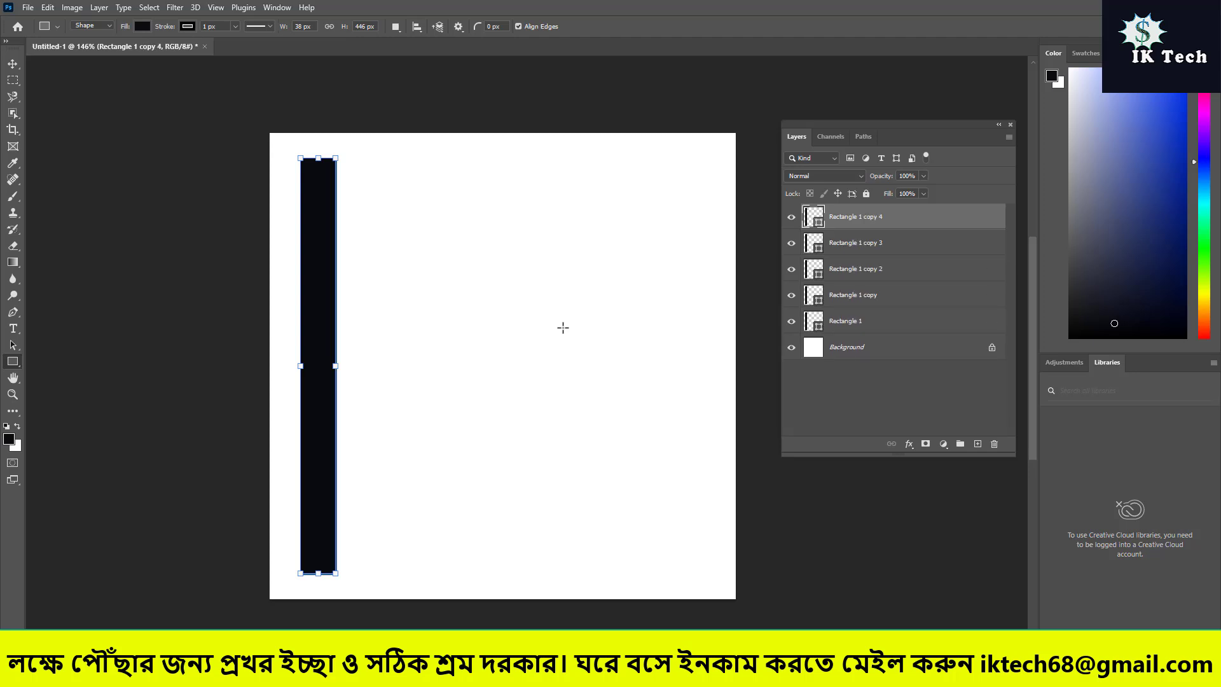
# Spread the four vertical bar copies across the canvas at uneven spacing, placing Rectangle 1 copy 4 slightly lower than the others.
pyautogui.click(13, 64)
pyautogui.moveTo(324, 256); pyautogui.dragTo(419, 281)
pyautogui.moveTo(332, 278); pyautogui.dragTo(585, 255)
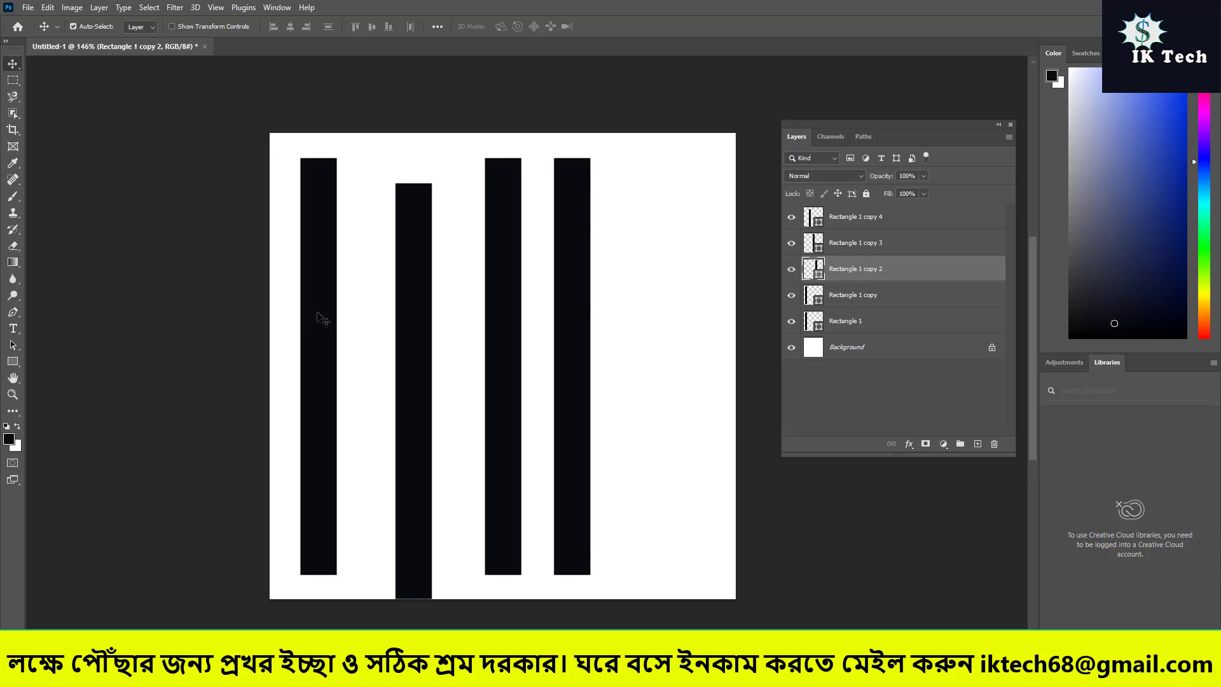
pyautogui.moveTo(322, 318); pyautogui.dragTo(668, 323)
pyautogui.click(665, 333)
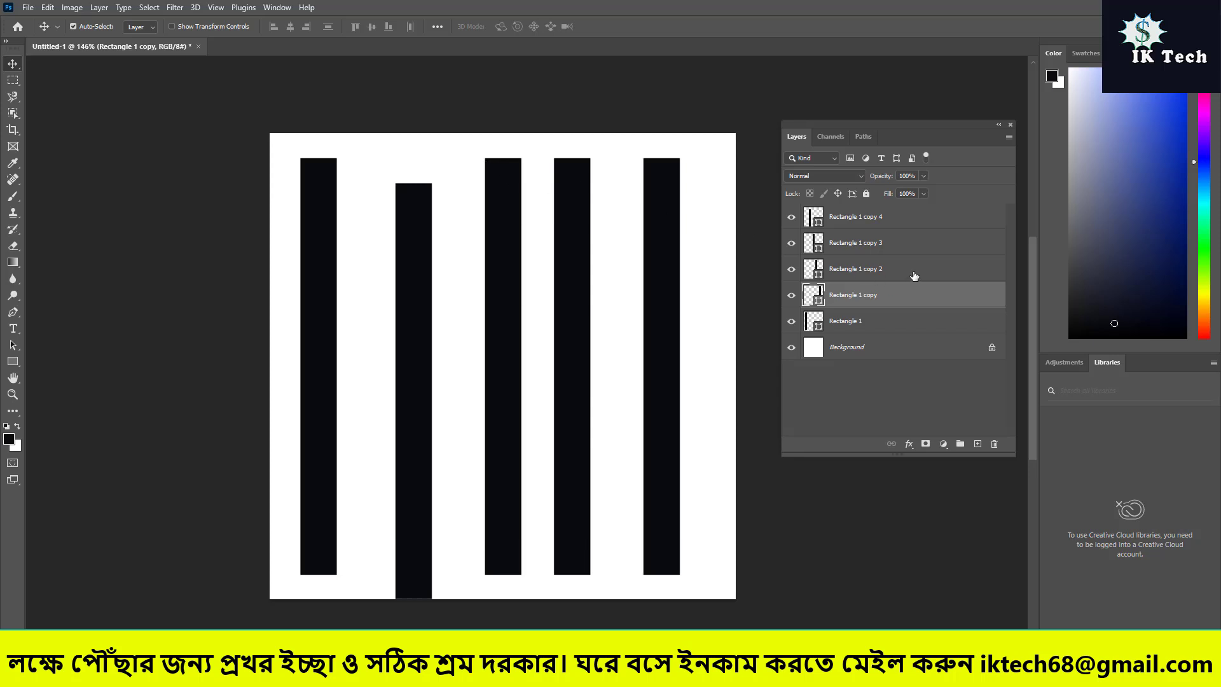
# Select all five vertical bar layers, distribute them evenly in the horizontal direction, and align their horizontal centers.
pyautogui.keyDown('ctrl'); pyautogui.click(912, 218); pyautogui.keyUp('ctrl')
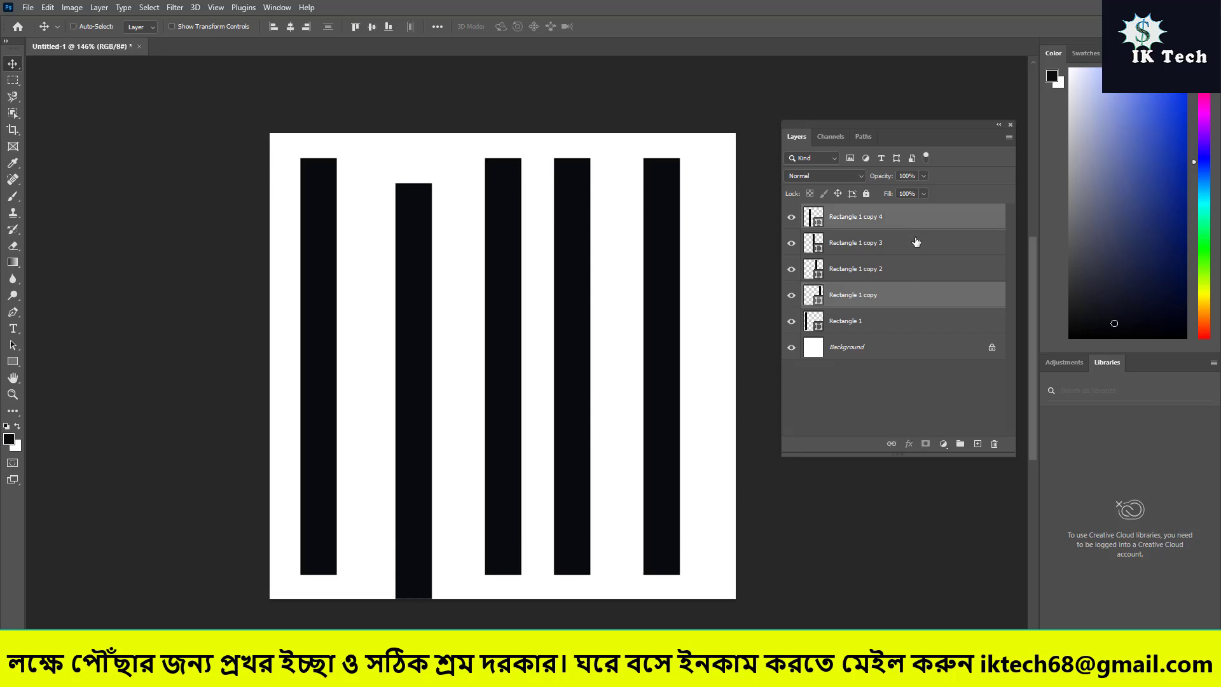
pyautogui.keyDown('ctrl'); pyautogui.click(912, 243); pyautogui.keyUp('ctrl')
pyautogui.keyDown('ctrl'); pyautogui.click(915, 267); pyautogui.keyUp('ctrl')
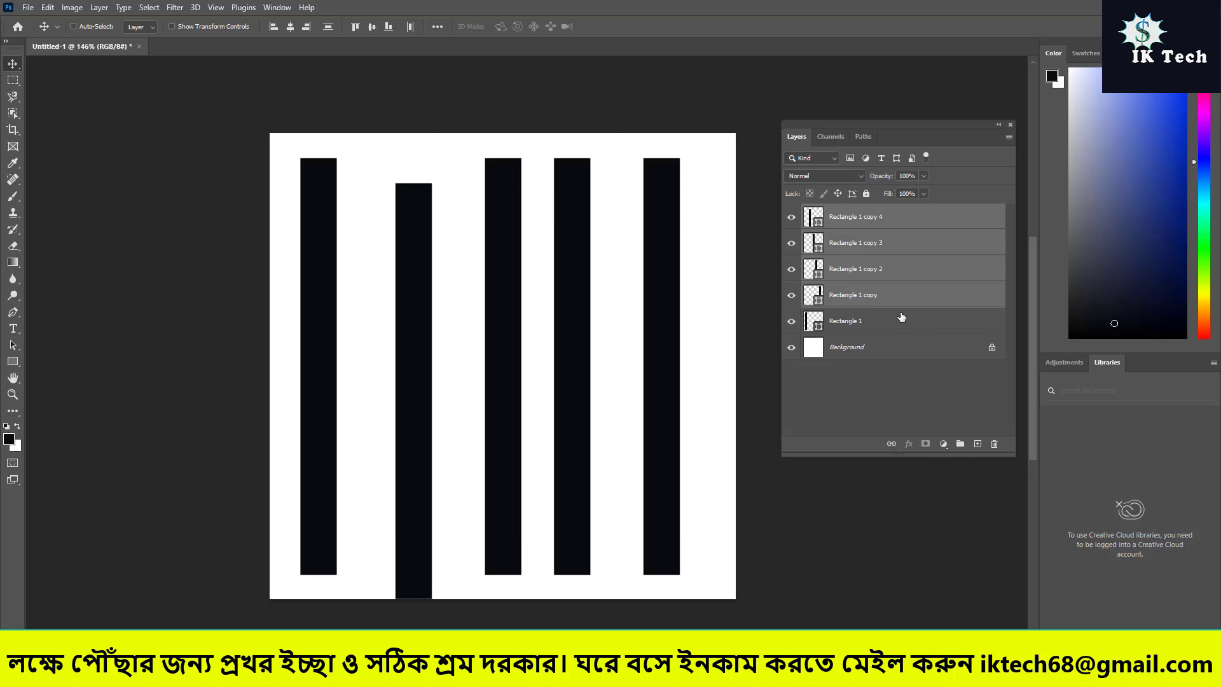
pyautogui.keyDown('ctrl'); pyautogui.click(904, 314); pyautogui.keyUp('ctrl')
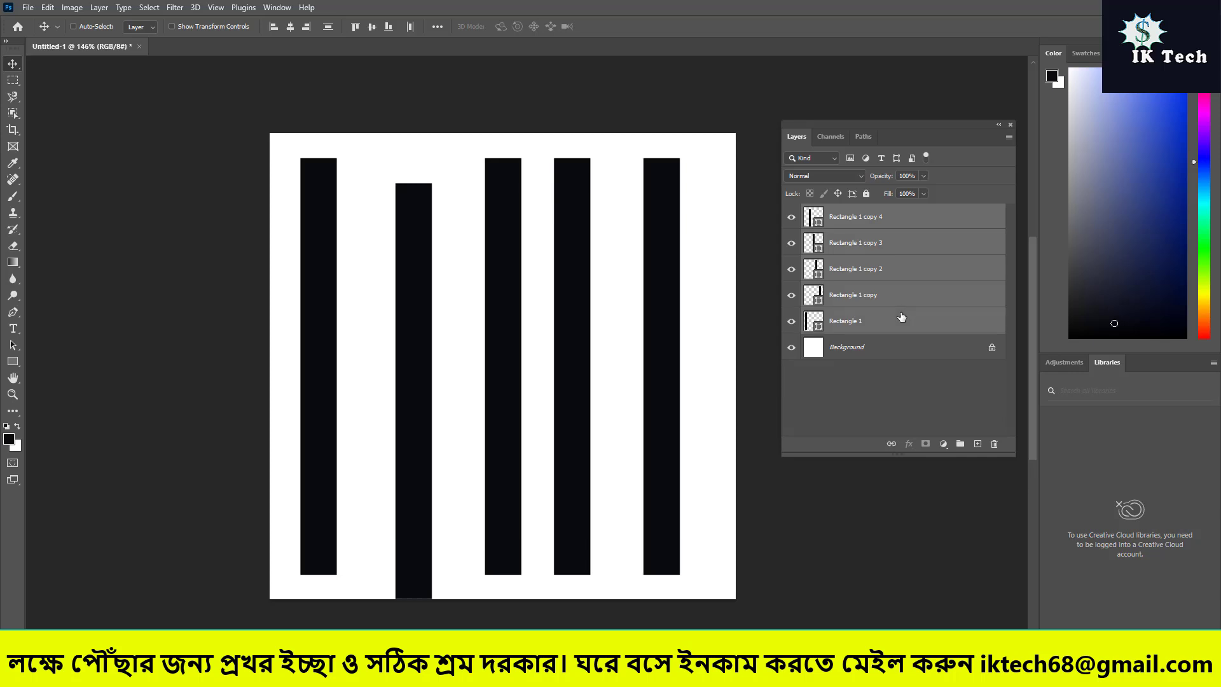
pyautogui.click(409, 27)
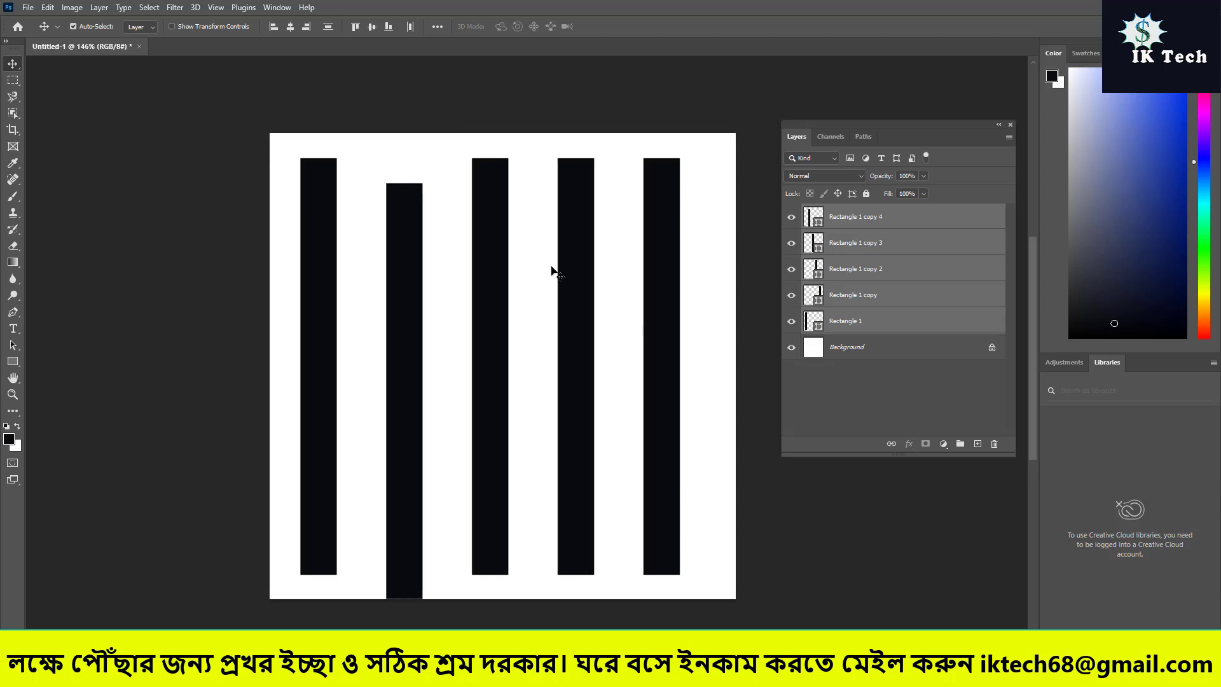
pyautogui.click(290, 27)
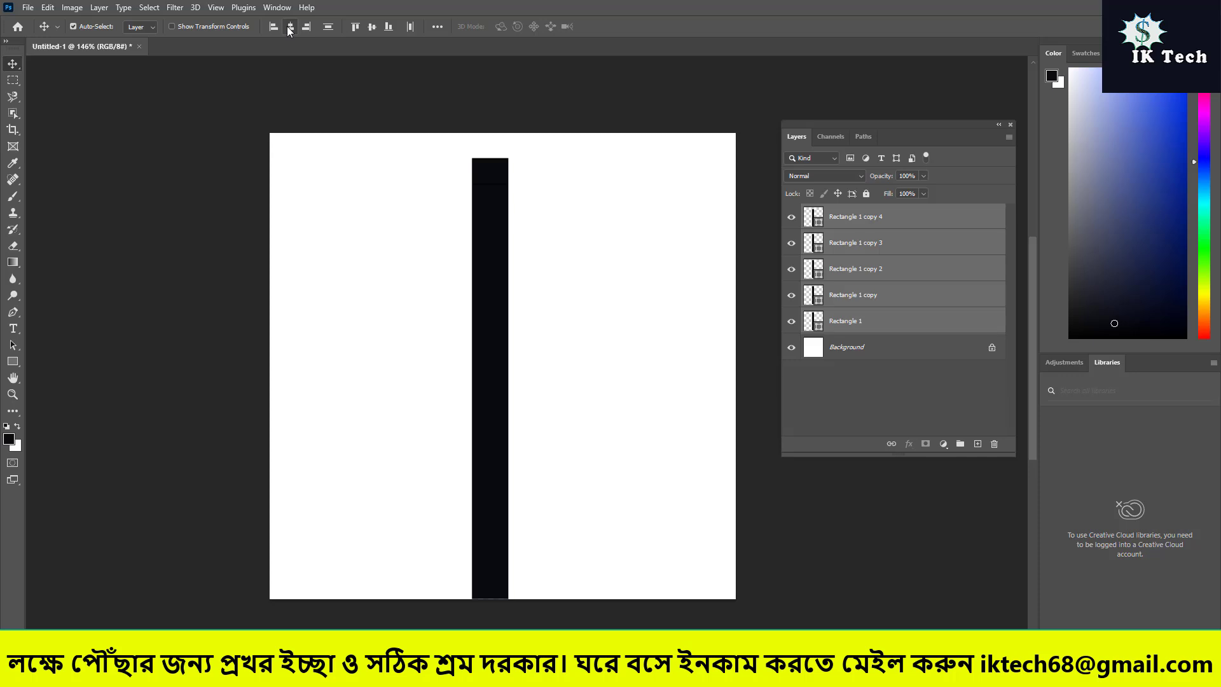
# Undo the horizontal center alignment, align the vertical centers of the five bars instead, and hide the layer list.
pyautogui.hotkey('ctrl', 'z')
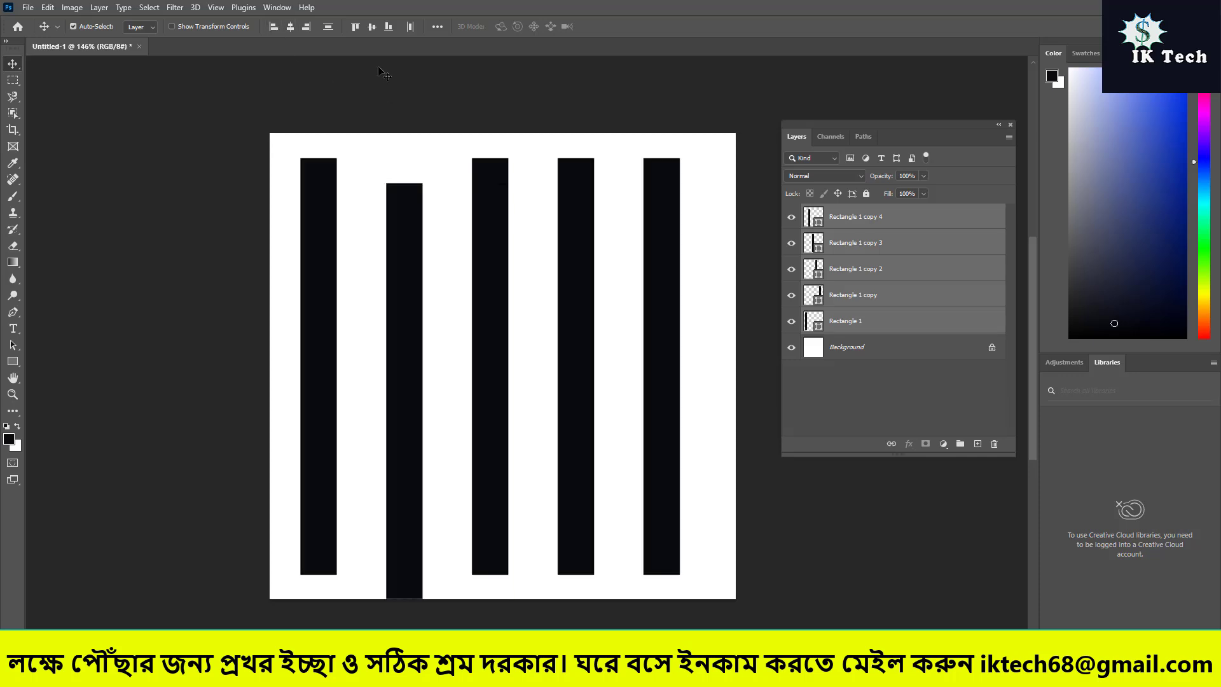
pyautogui.click(372, 26)
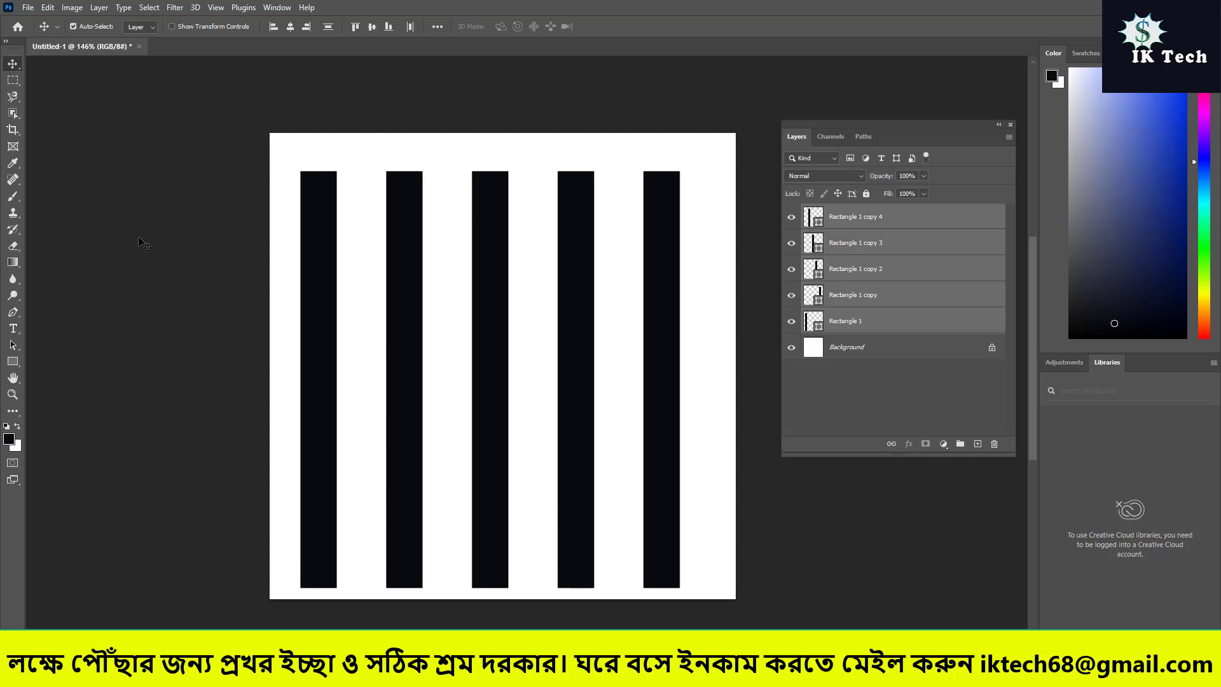
pyautogui.click(1010, 124)
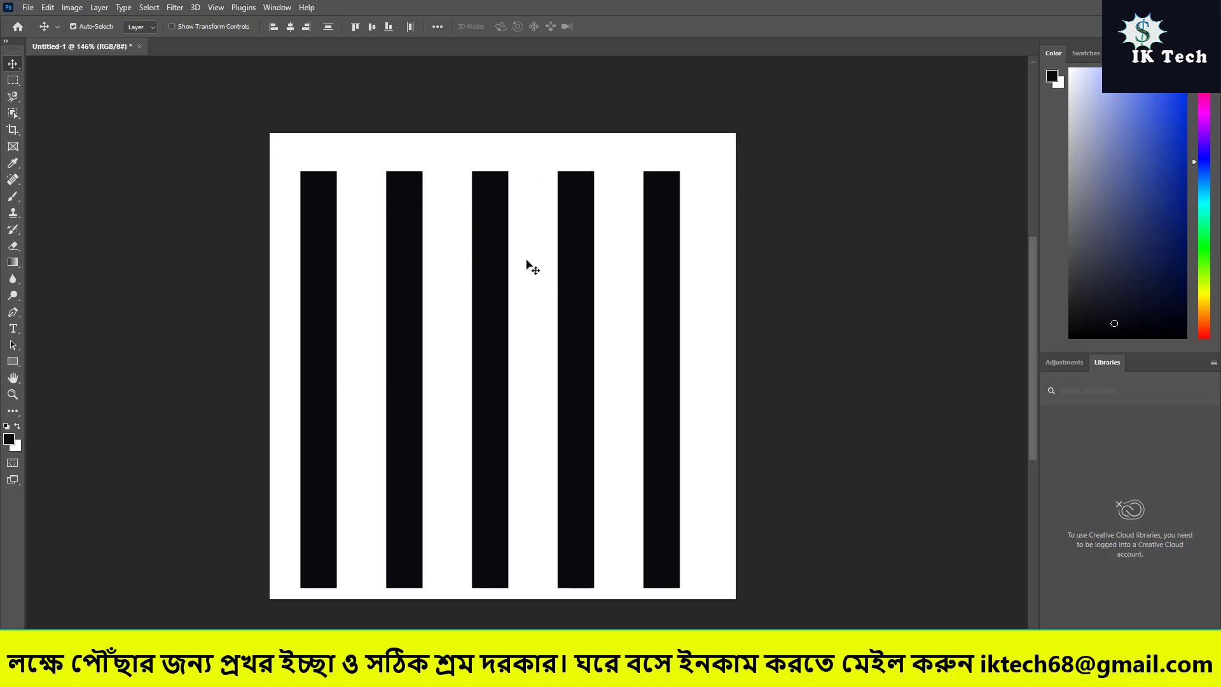
# Delete the five selected vertical bar layers, leaving only the Background layer, and hide the layer list.
pyautogui.press('F7')
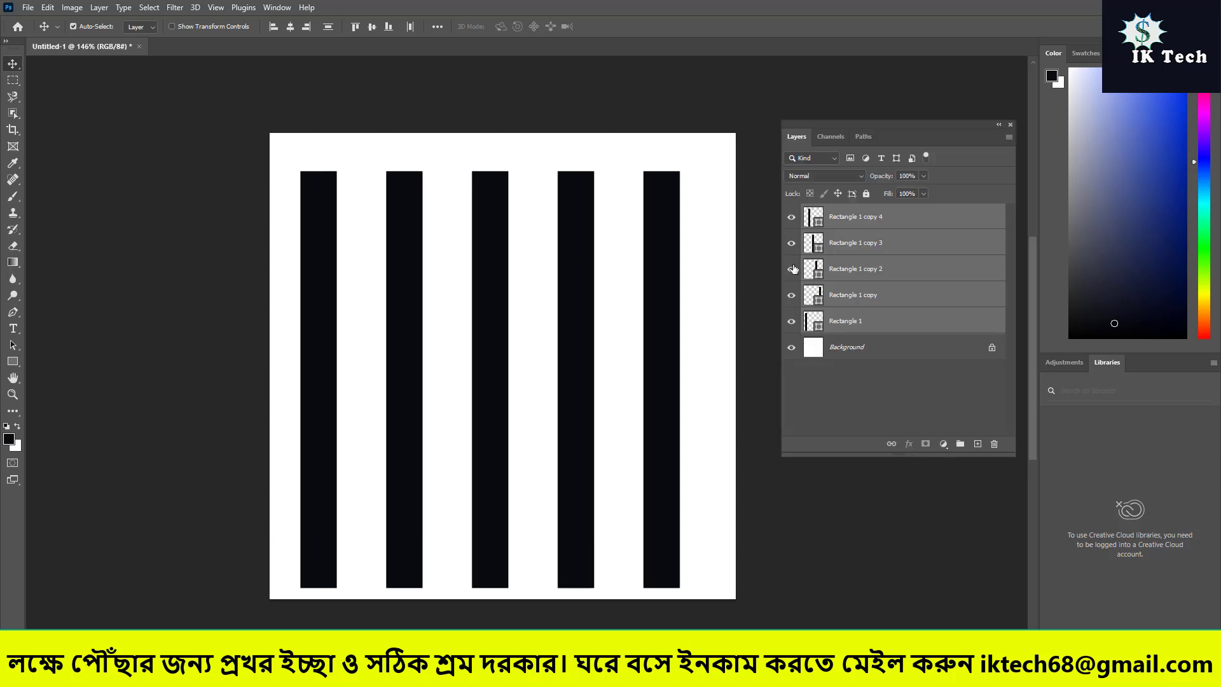
pyautogui.press('Delete')
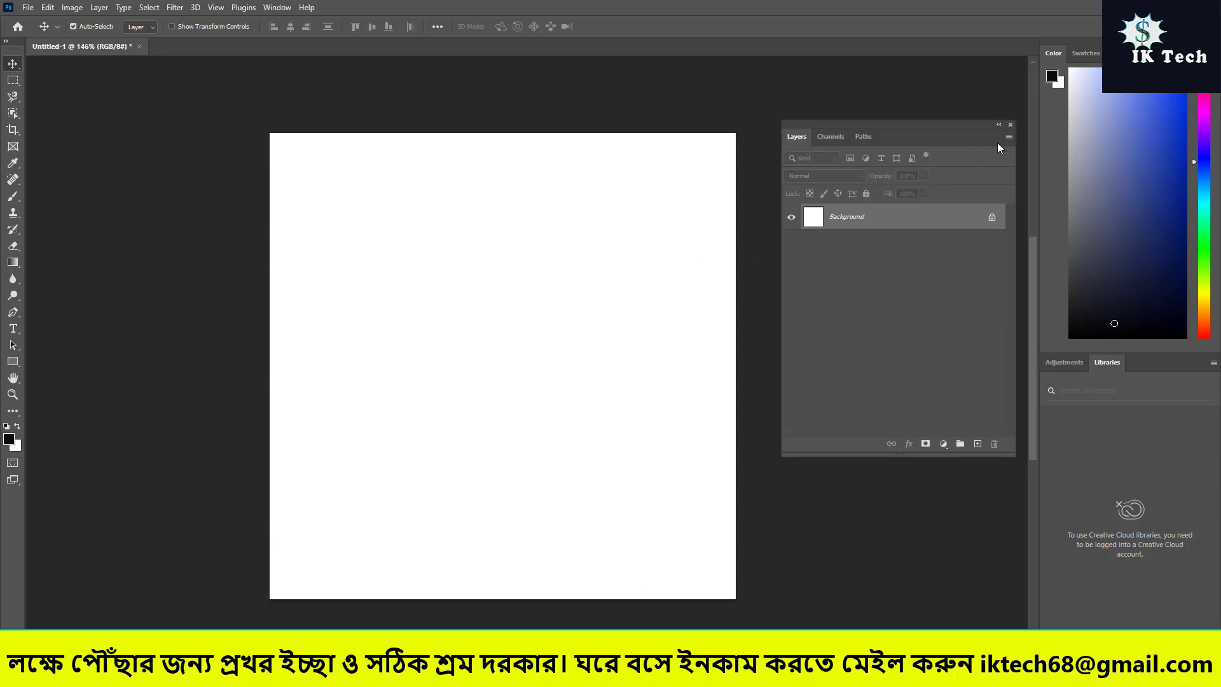
pyautogui.click(1010, 124)
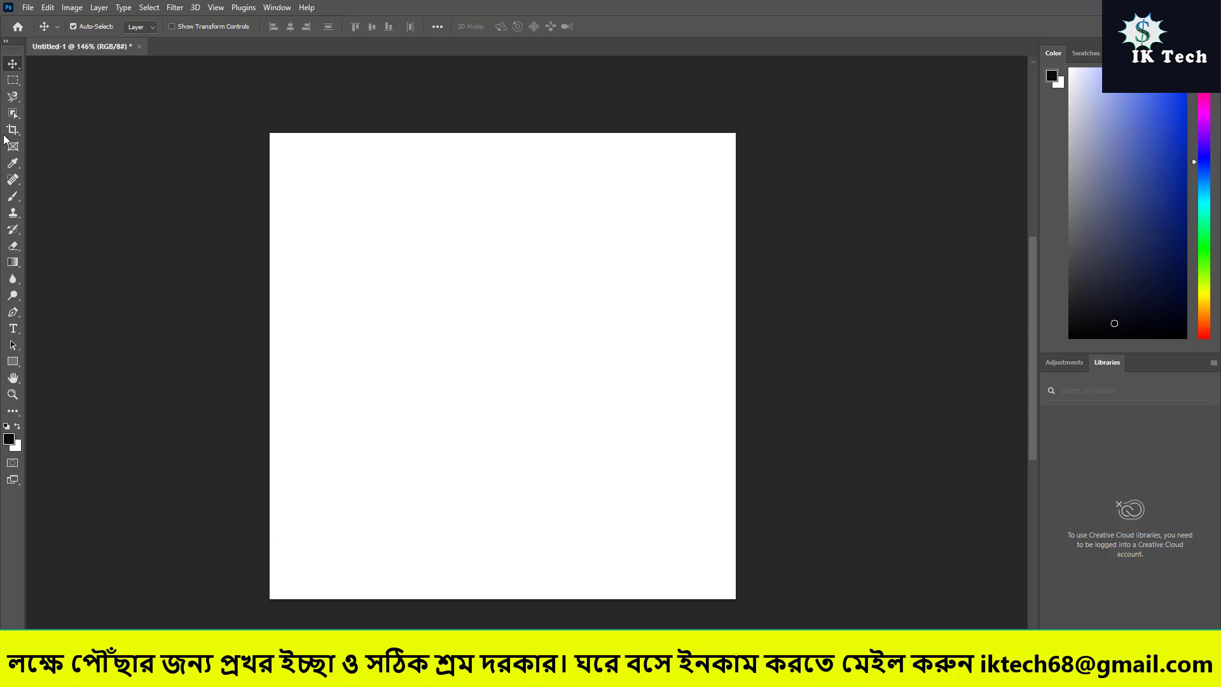
# View the Move tool's variants, activate the Gradient, History Brush, Clone Stamp and Brush tools in turn, and return to the Move tool.
pyautogui.rightClick(17, 62)
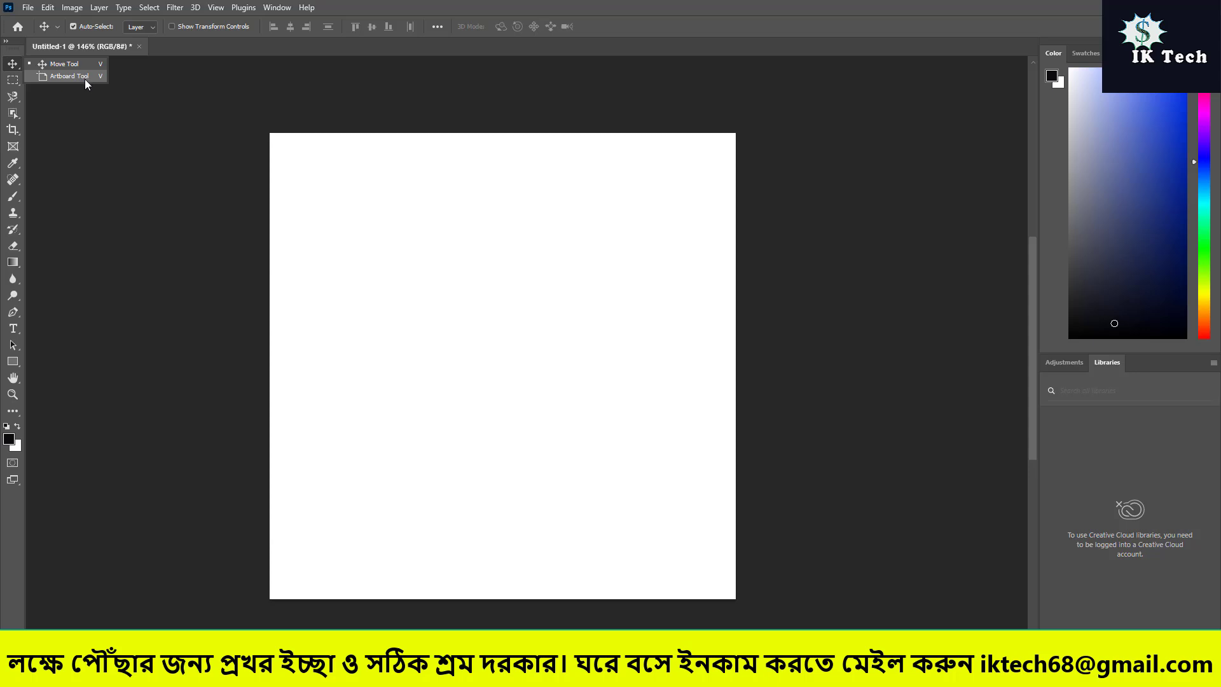
pyautogui.click(16, 64)
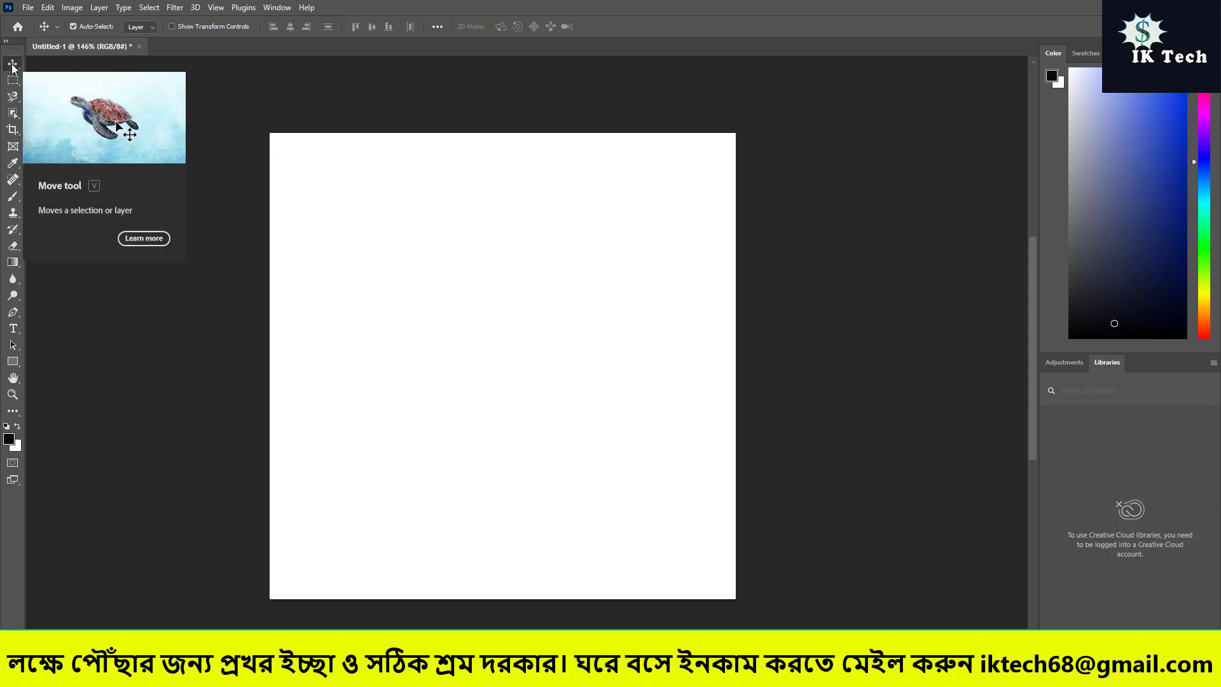
pyautogui.click(12, 262)
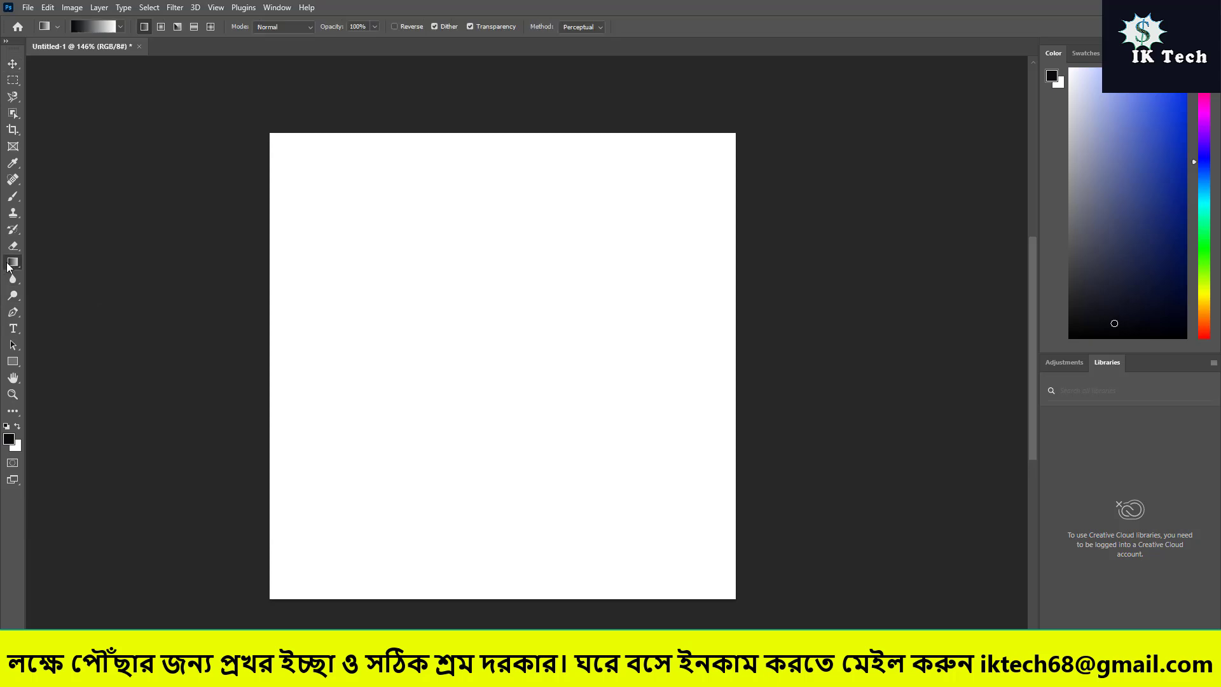
pyautogui.click(13, 229)
pyautogui.click(13, 212)
pyautogui.click(13, 198)
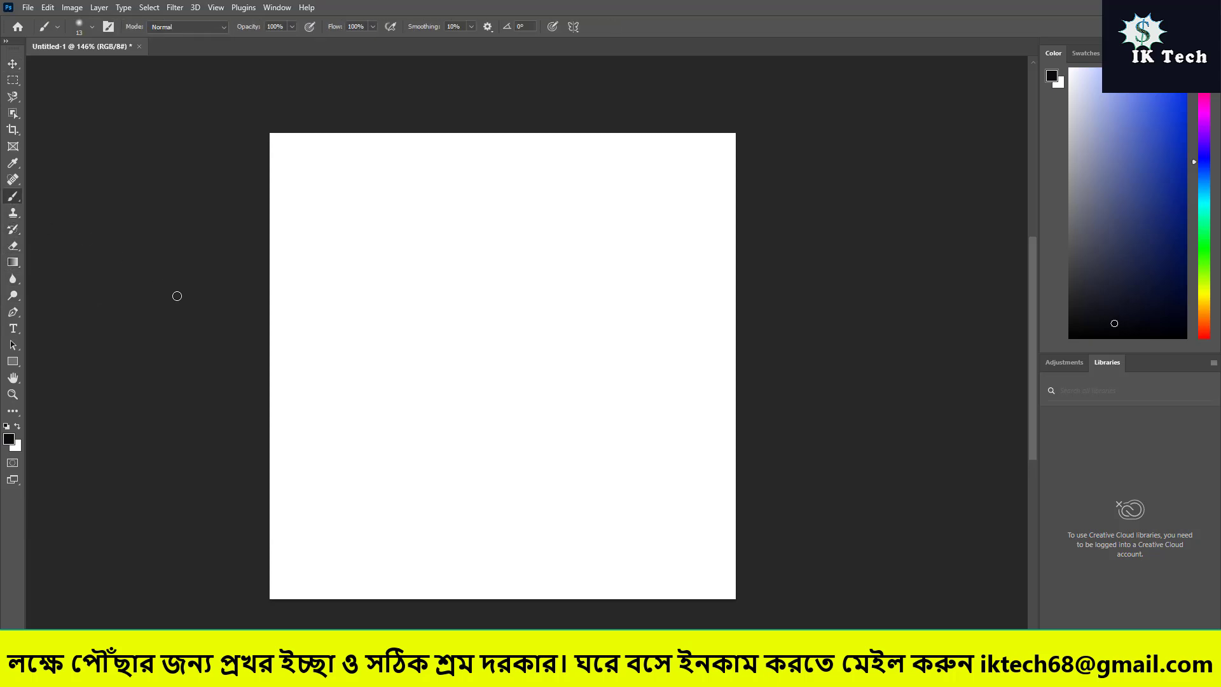
pyautogui.press('v')
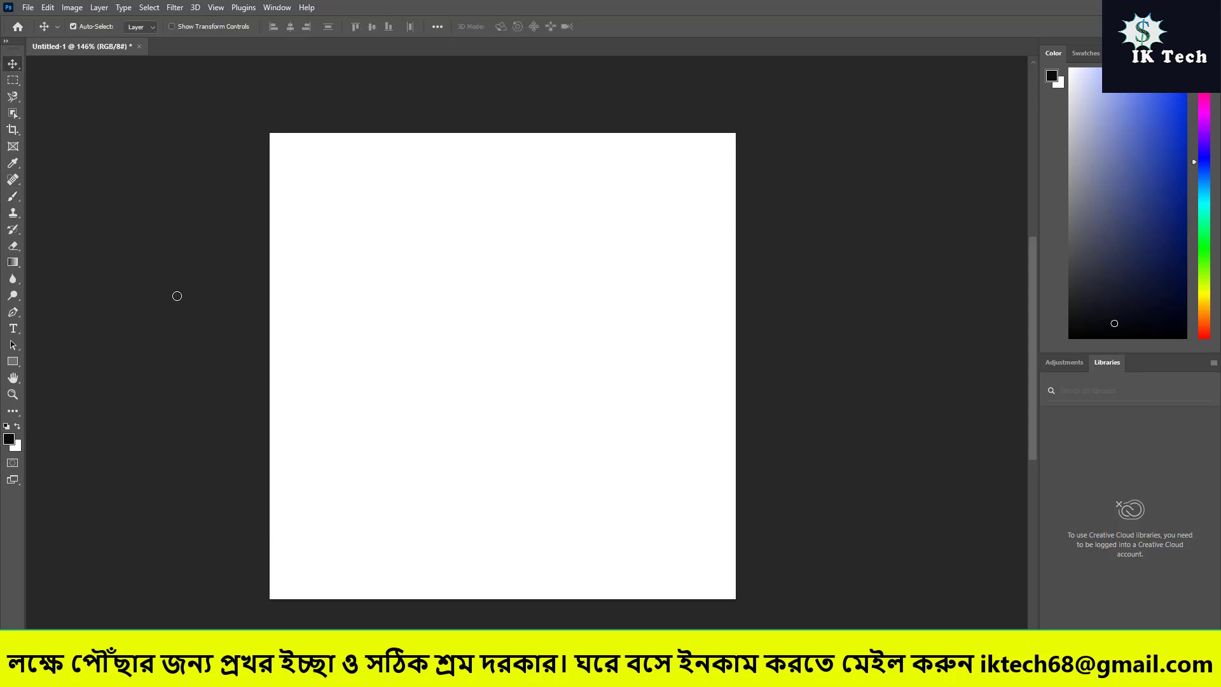